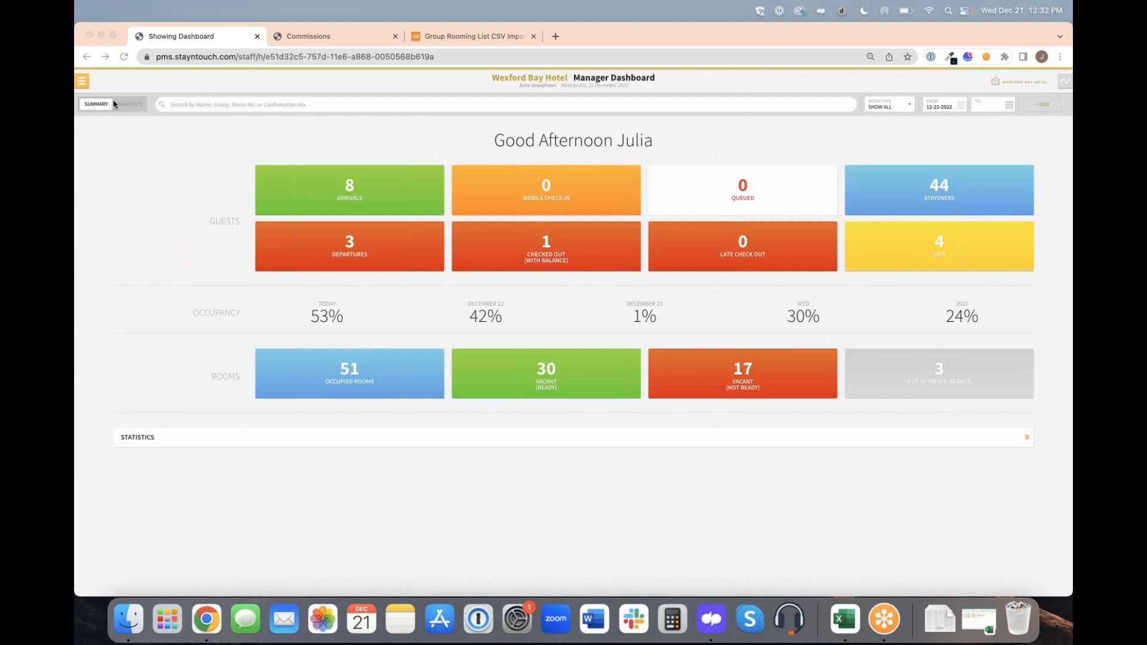
Run the Comparison to Budget report with its default date range and all markets, and go to the reports inbox.
{"action": "left_click", "coordinate": [86, 86]}
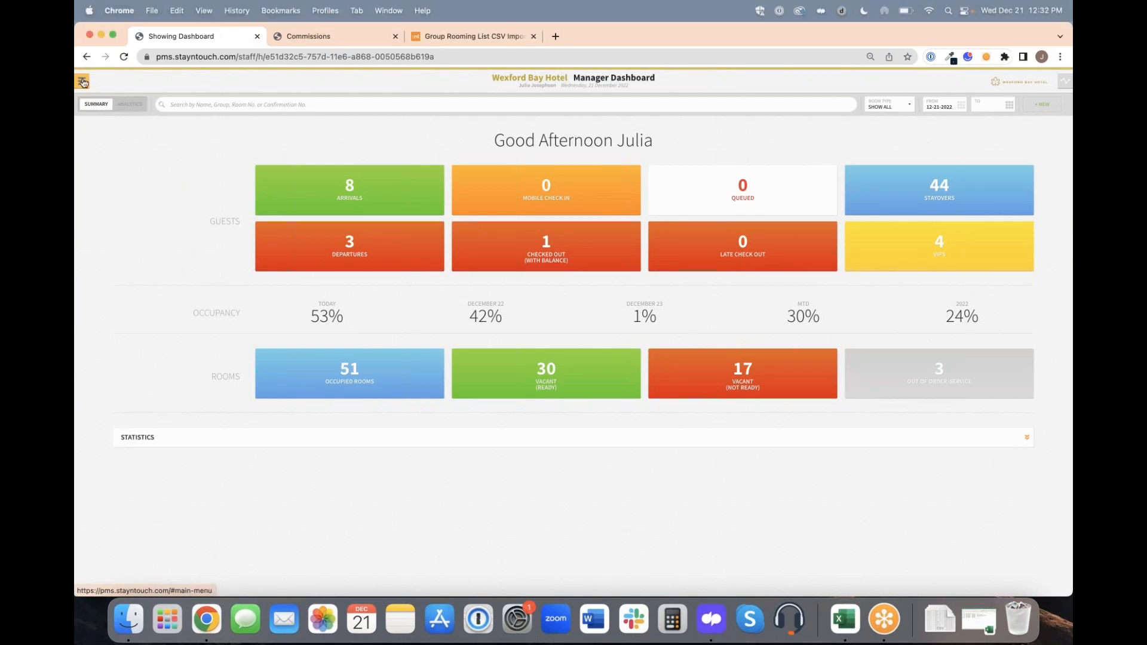
{"action": "left_click", "coordinate": [83, 82]}
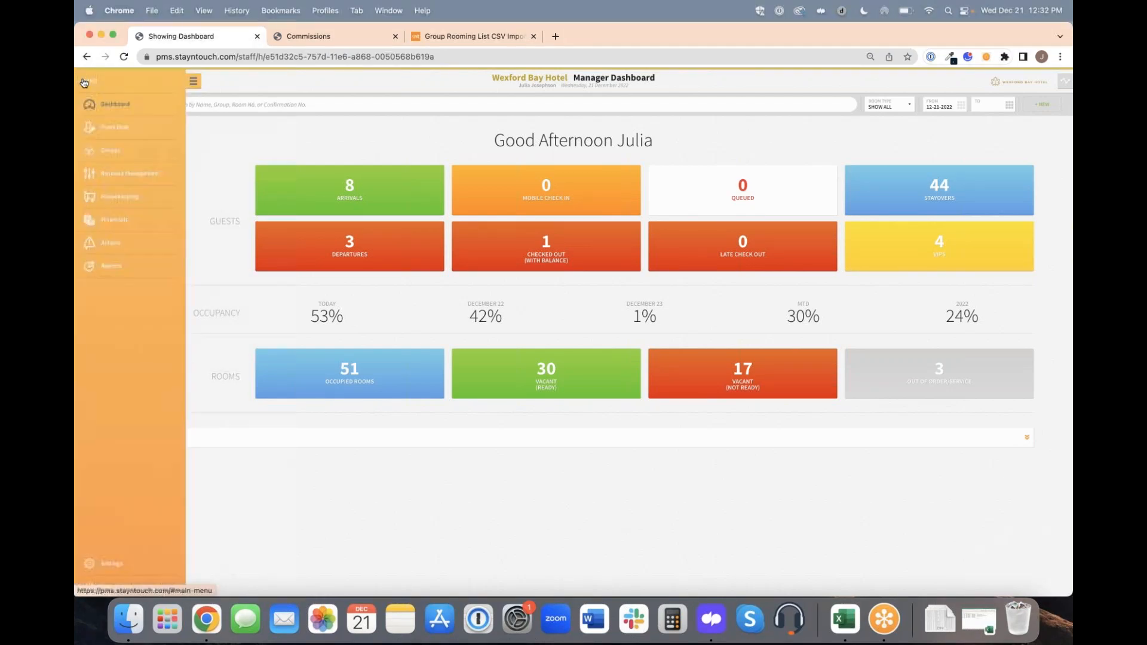
{"action": "left_click", "coordinate": [118, 272]}
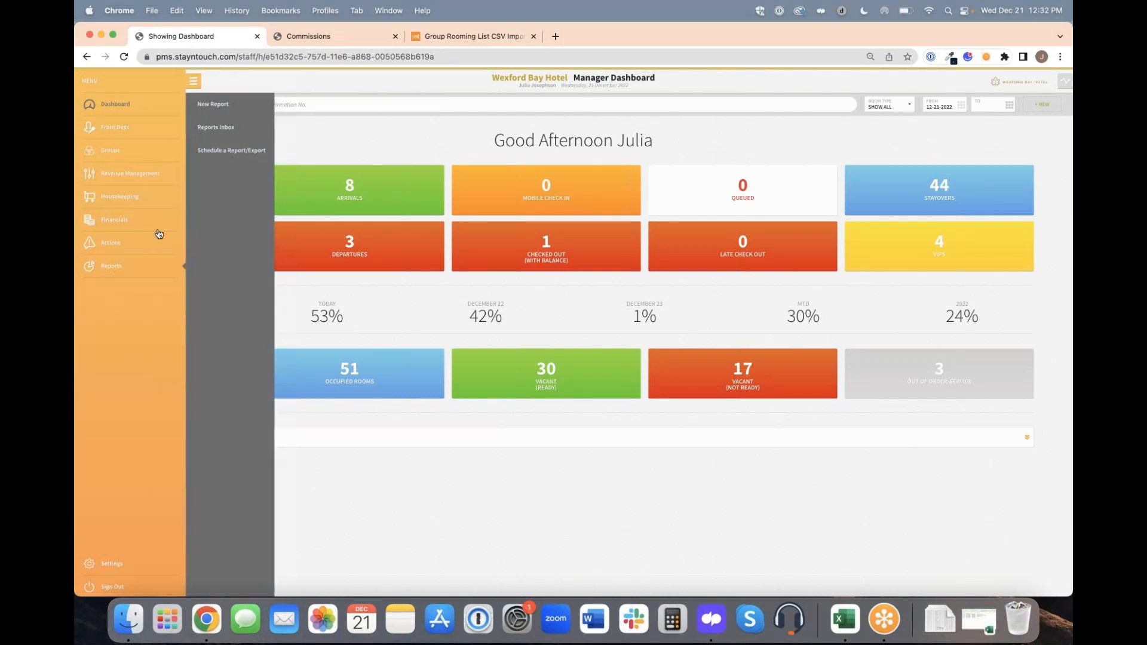
{"action": "left_click", "coordinate": [206, 105]}
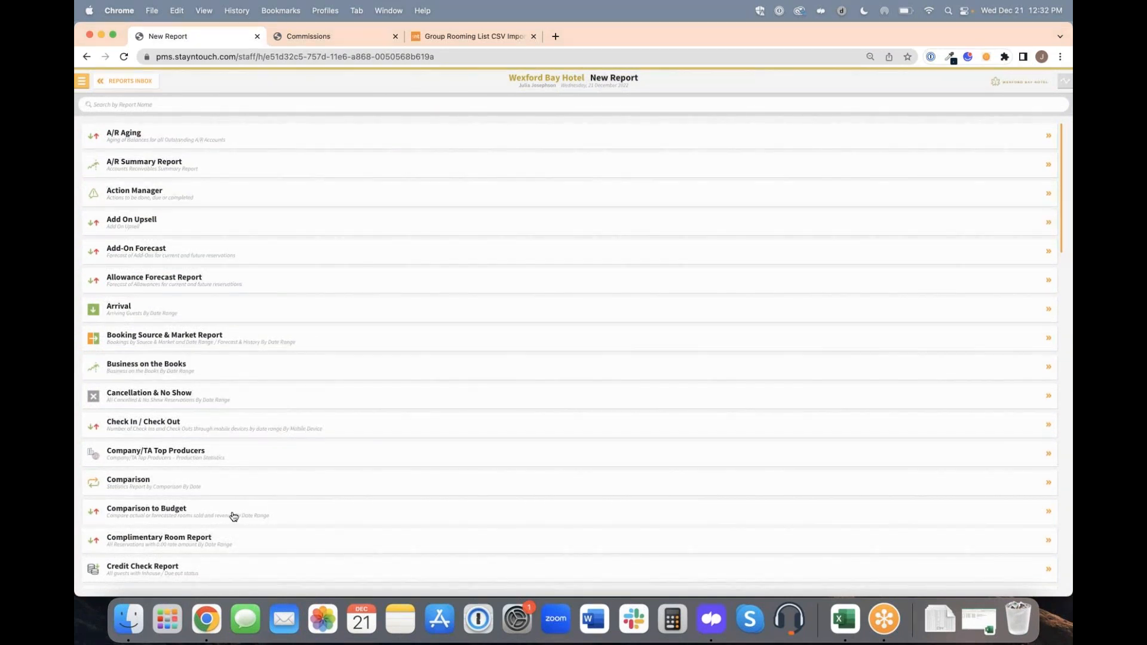
{"action": "left_click", "coordinate": [164, 518]}
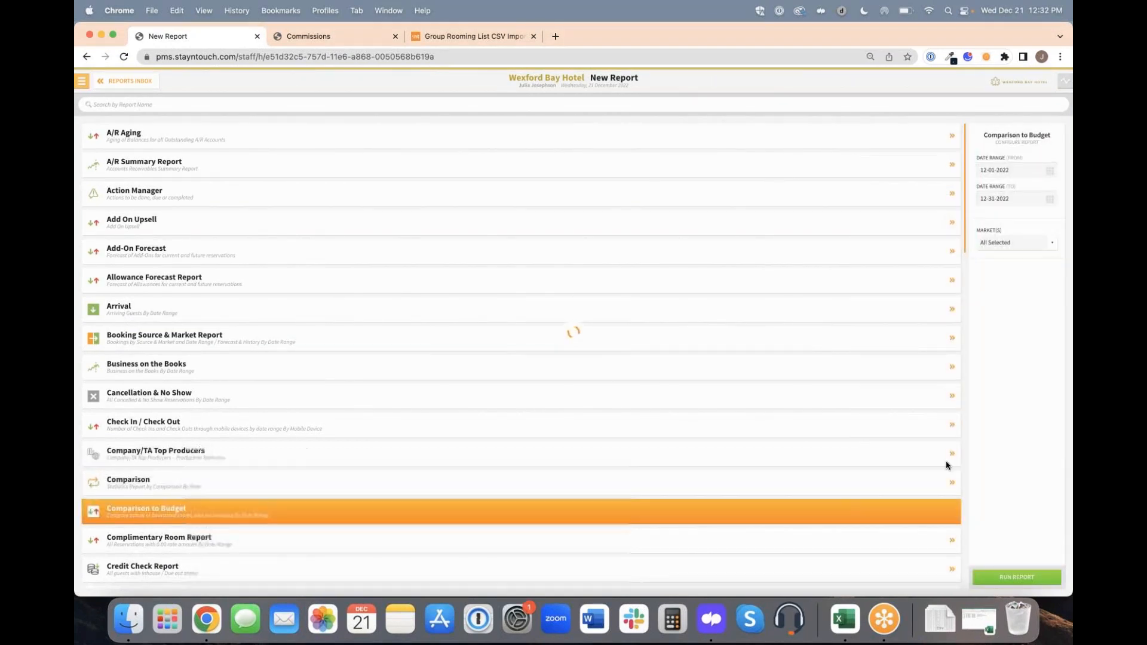
{"action": "left_click", "coordinate": [1012, 578]}
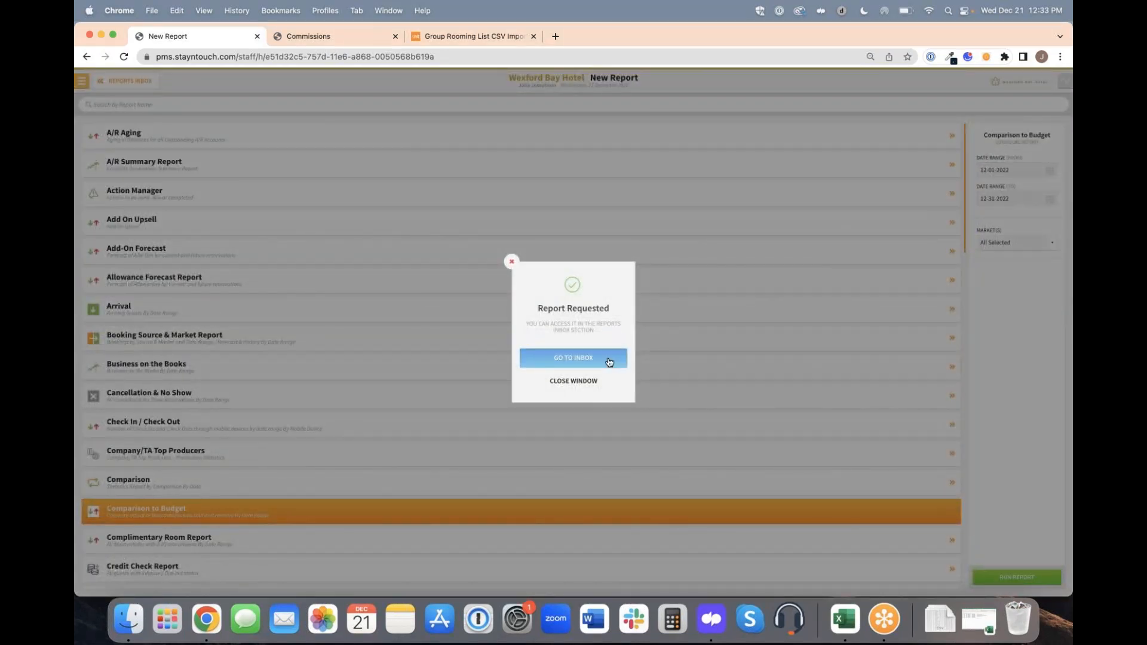
{"action": "left_click", "coordinate": [608, 359]}
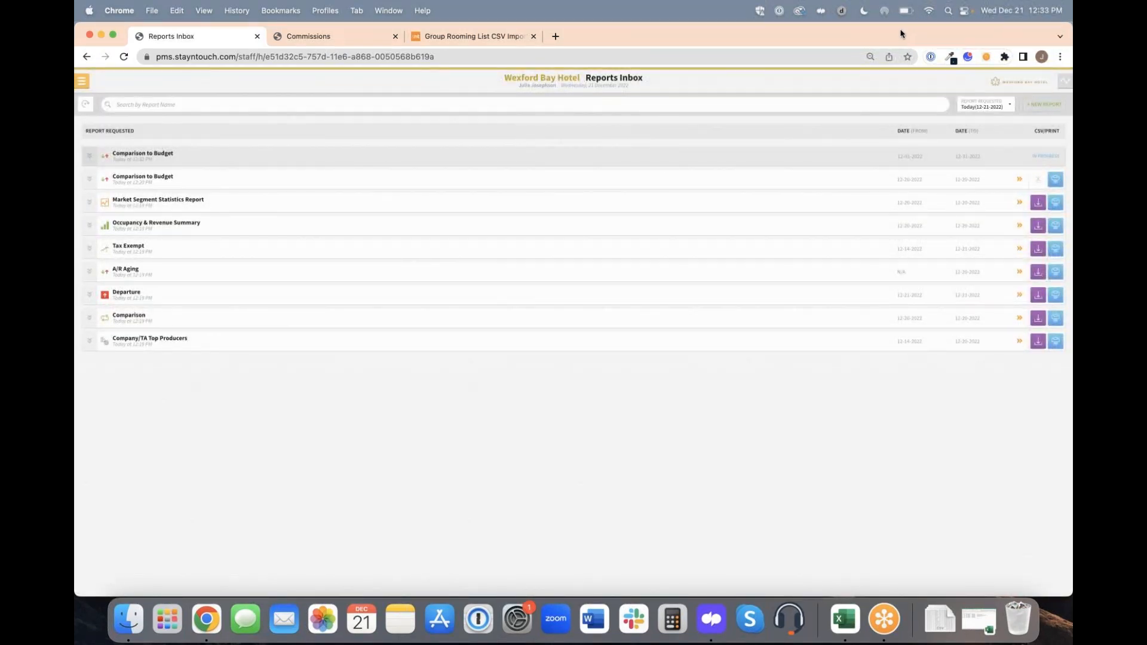
Refresh the reports inbox and open the newest Comparison to Budget report with its differences shown as actual amounts.
{"action": "left_click", "coordinate": [85, 107]}
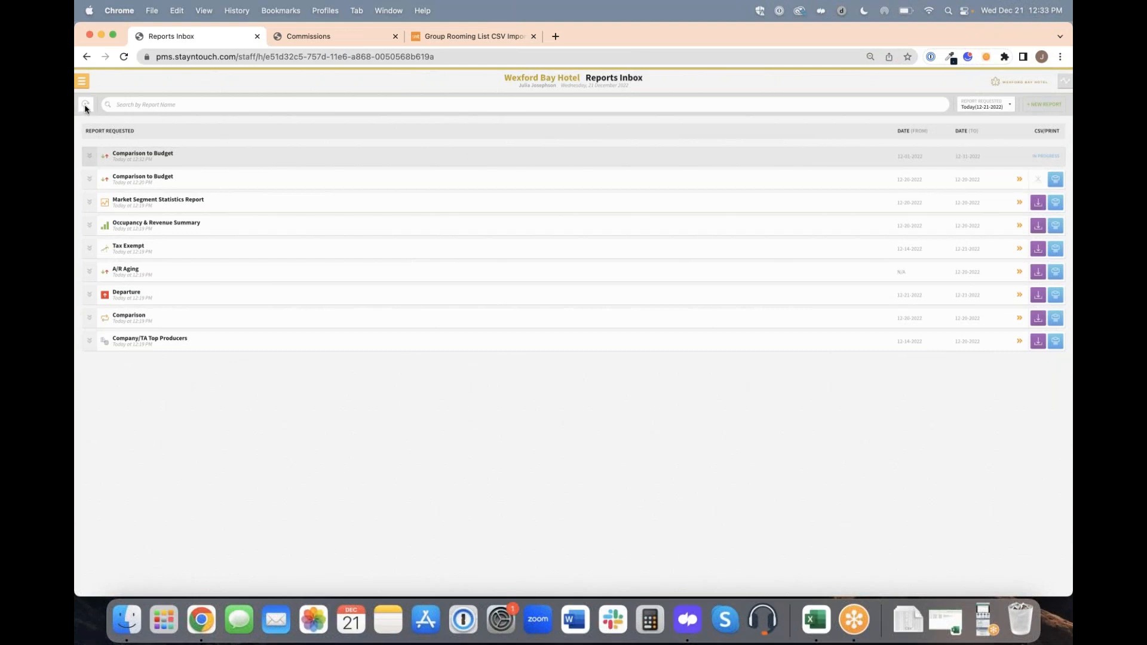
{"action": "left_click", "coordinate": [178, 159]}
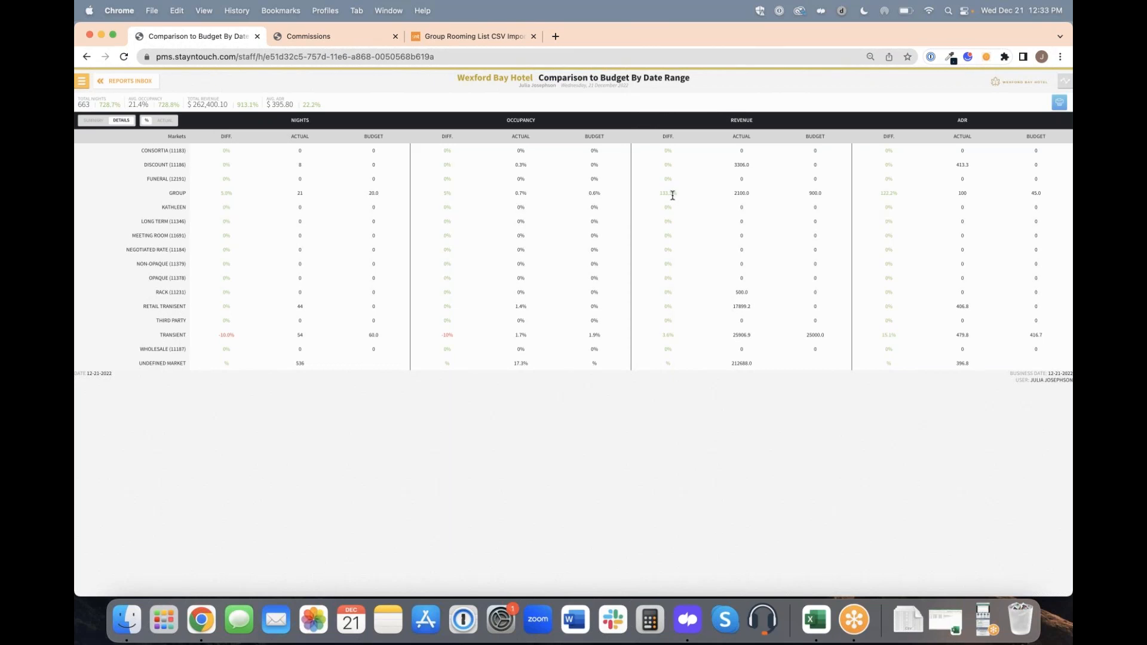
{"action": "left_click", "coordinate": [164, 122]}
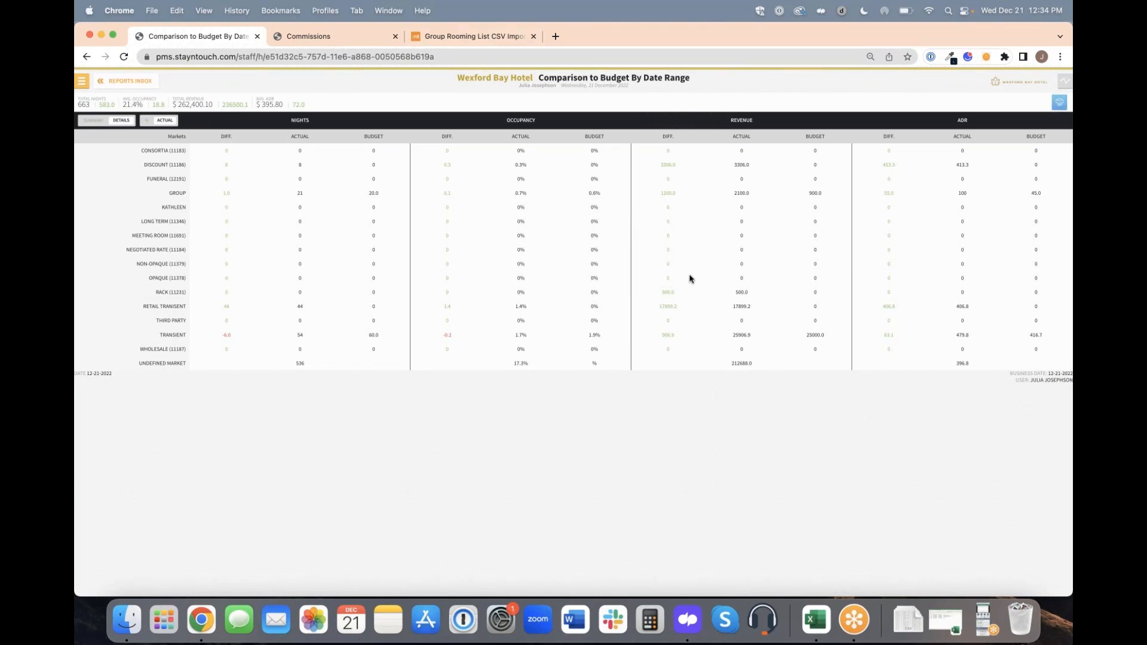
Return to the reports inbox and open the earlier Comparison to Budget report.
{"action": "left_click", "coordinate": [136, 81]}
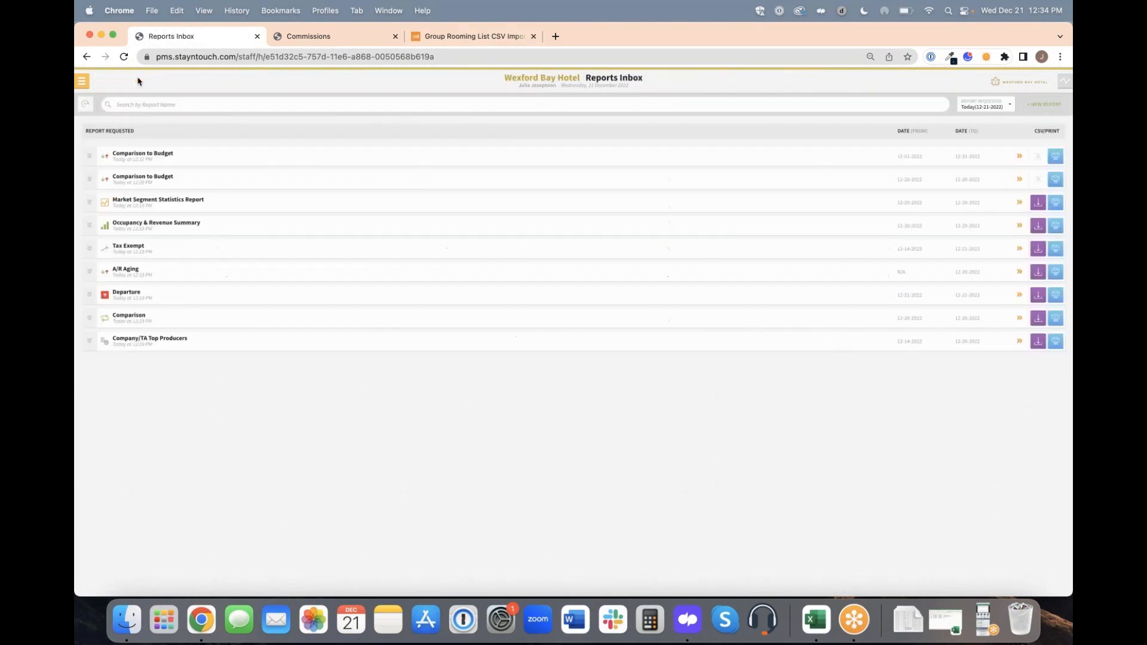
{"action": "left_click", "coordinate": [323, 181]}
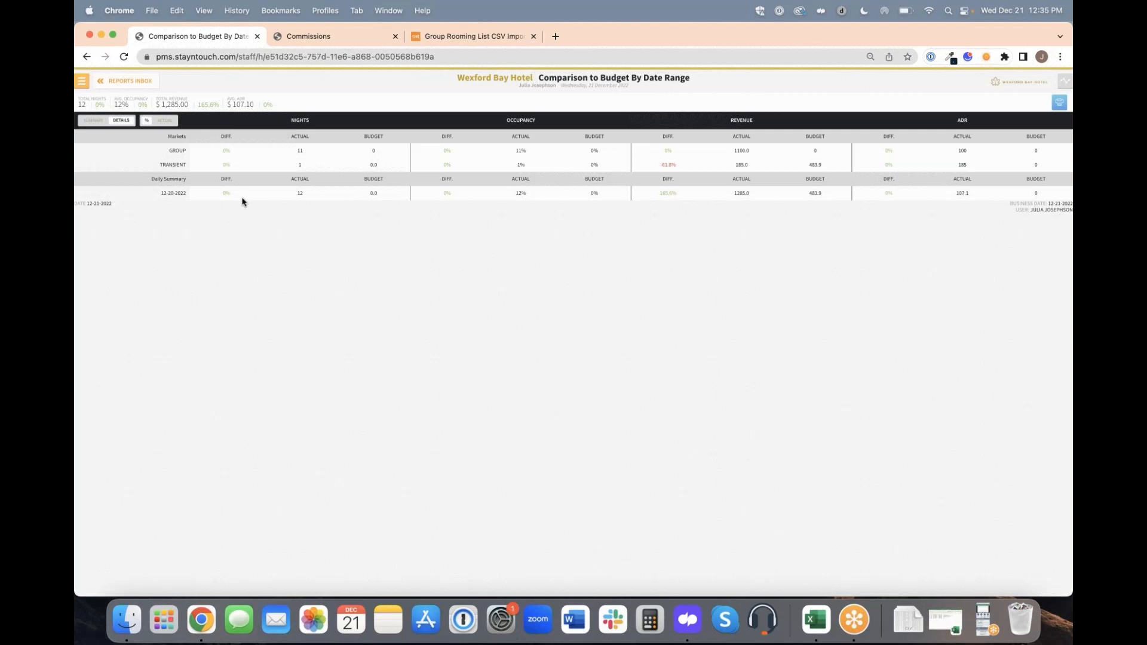
Start a new rate in the hotel's Rates settings and expand its Rate Details.
{"action": "left_click", "coordinate": [81, 81]}
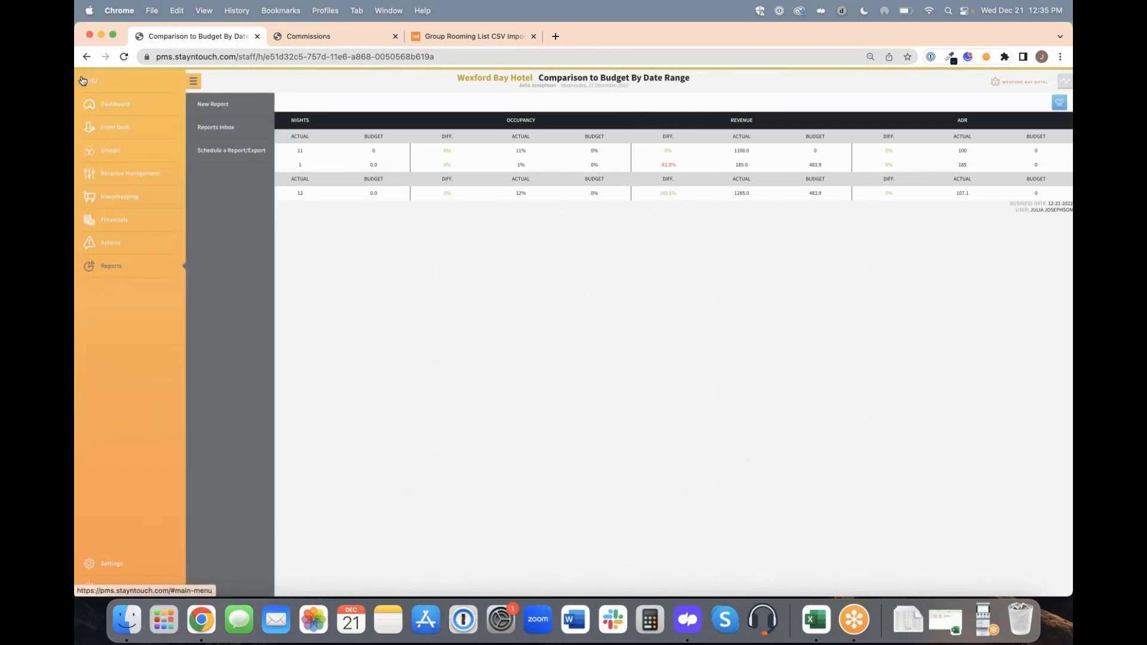
{"action": "left_click", "coordinate": [119, 566]}
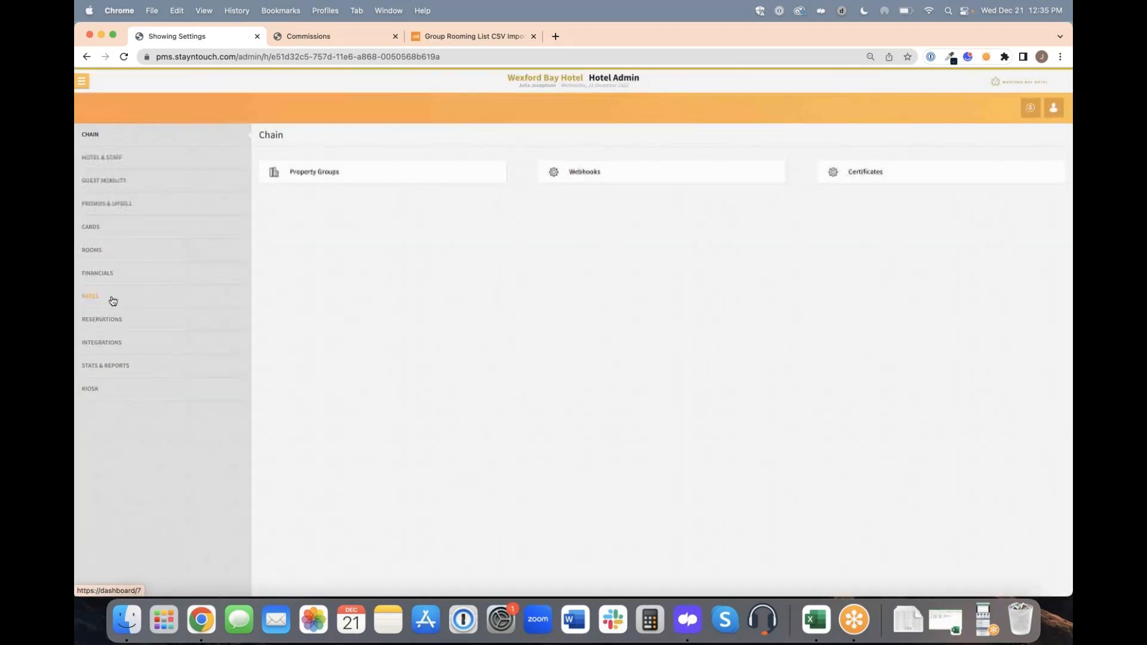
{"action": "left_click", "coordinate": [113, 299]}
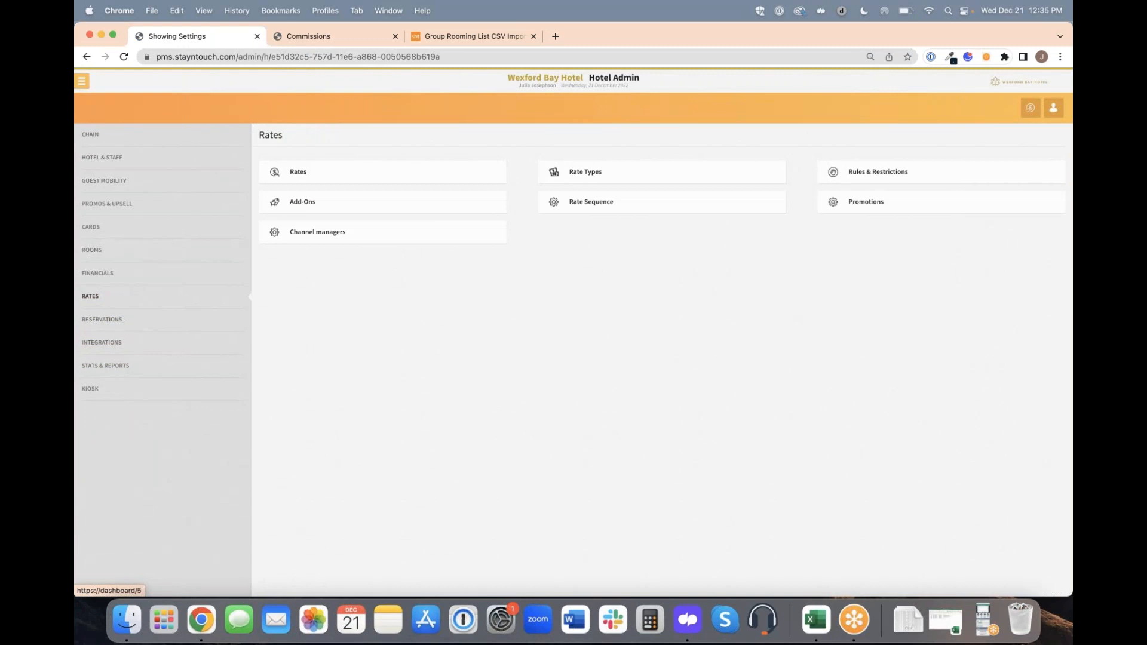
{"action": "left_click", "coordinate": [377, 170]}
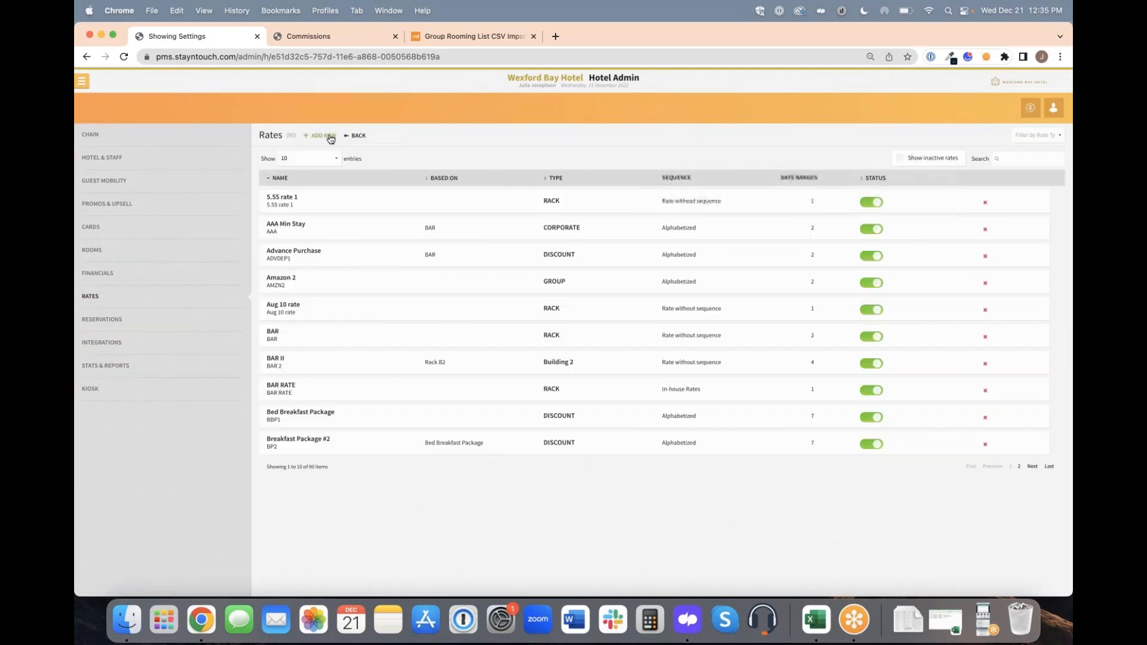
{"action": "left_click", "coordinate": [331, 137]}
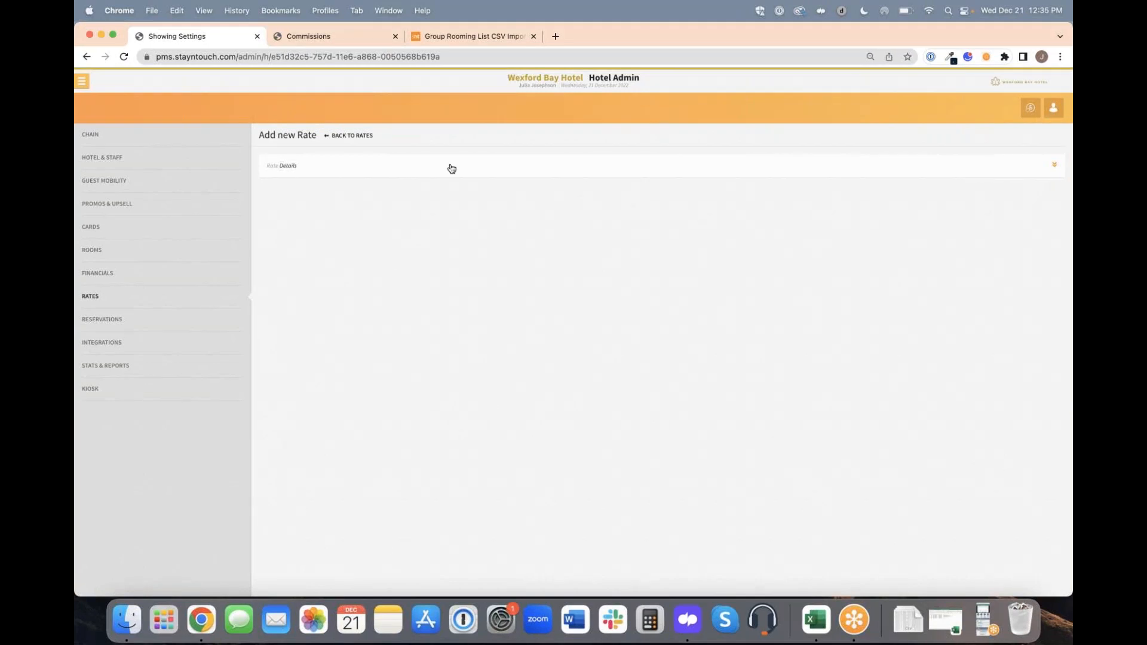
{"action": "left_click", "coordinate": [451, 167]}
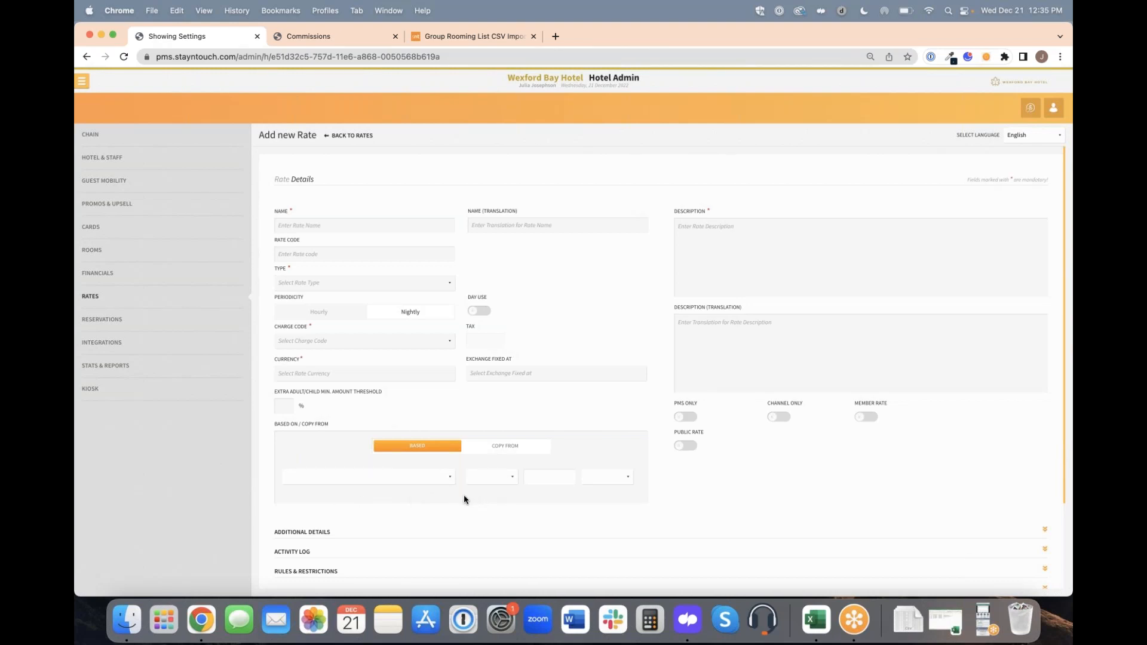
Base the new rate on Advance Purchase with an adjustment amount of 0, choosing its sign and unit.
{"action": "left_click", "coordinate": [421, 482]}
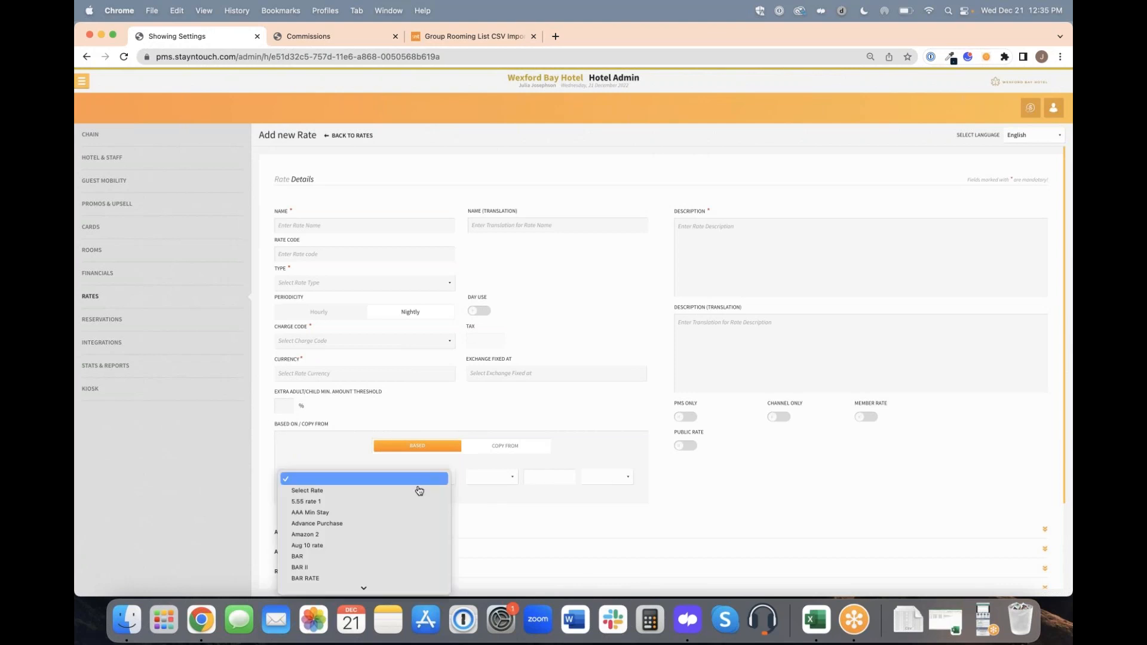
{"action": "left_click", "coordinate": [397, 525]}
{"action": "left_click", "coordinate": [502, 445]}
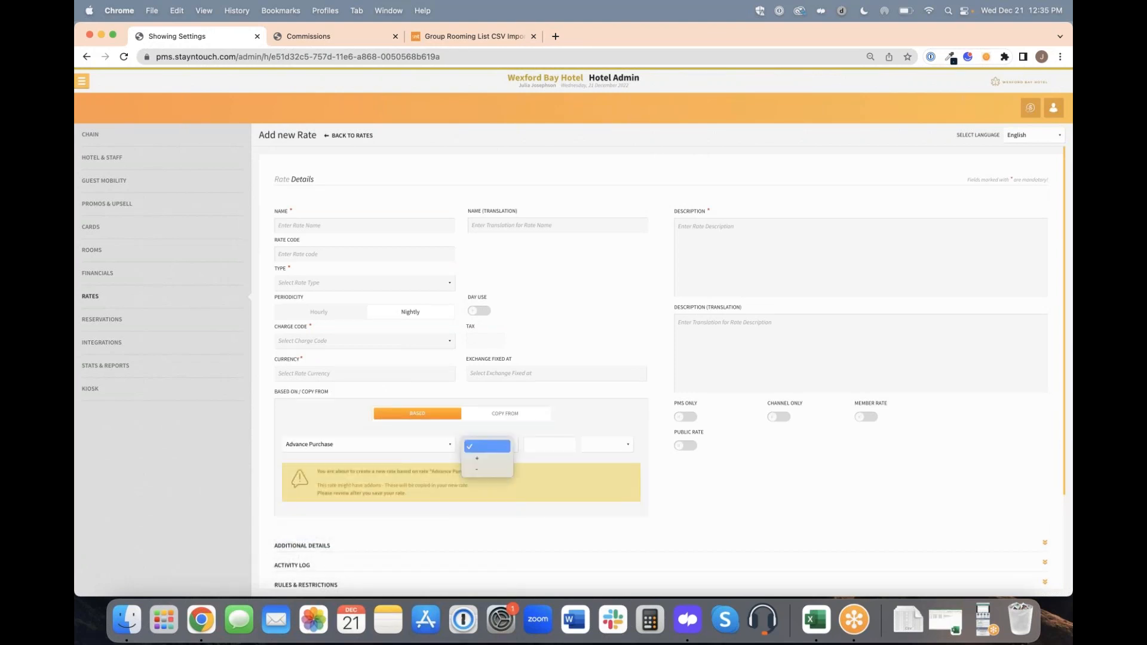
{"action": "left_click", "coordinate": [500, 461]}
{"action": "left_click", "coordinate": [536, 445]}
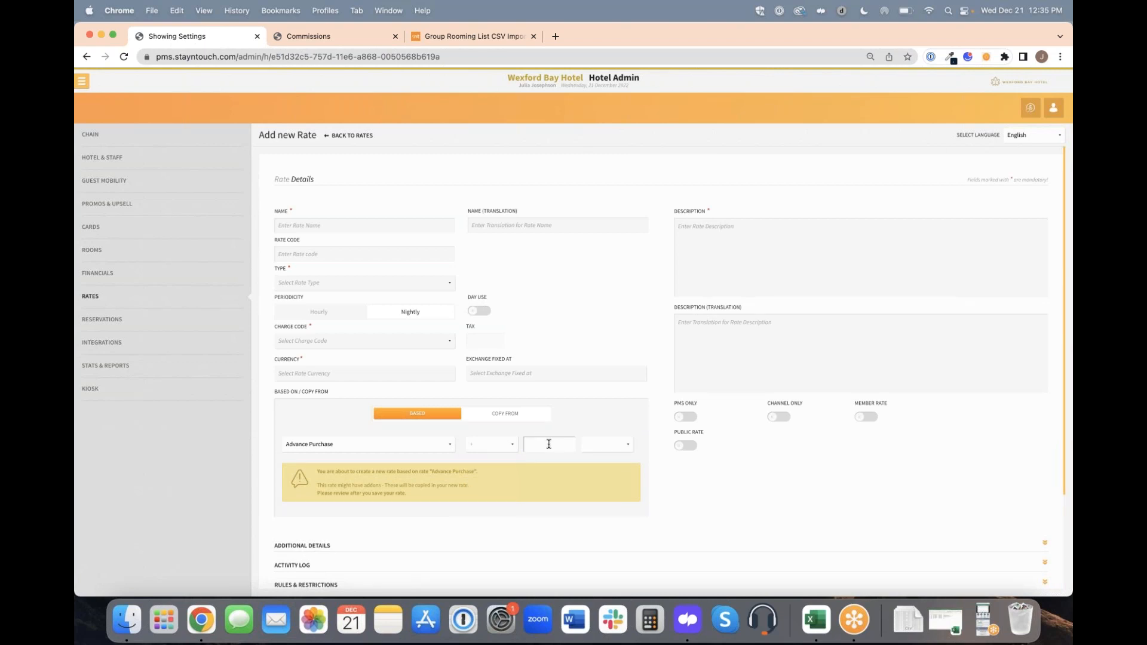
{"action": "type", "text": "0"}
{"action": "left_click", "coordinate": [597, 446]}
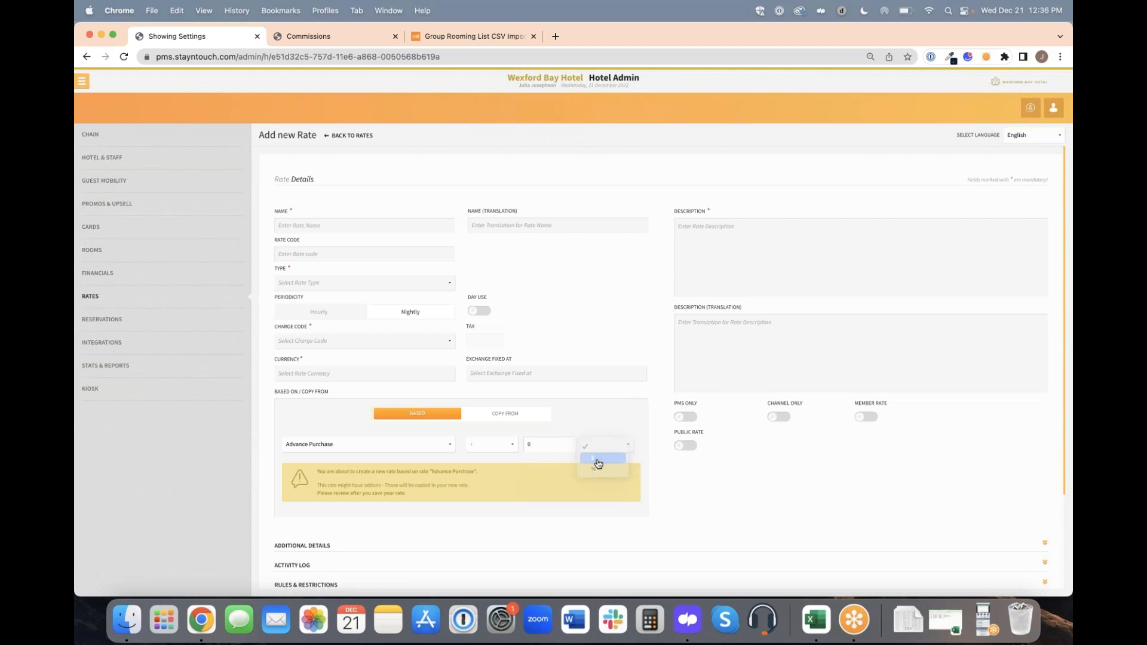
{"action": "left_click", "coordinate": [598, 465]}
Check the rounding options for the based-on rate and clear its adjustment amount.
{"action": "left_click", "coordinate": [389, 528]}
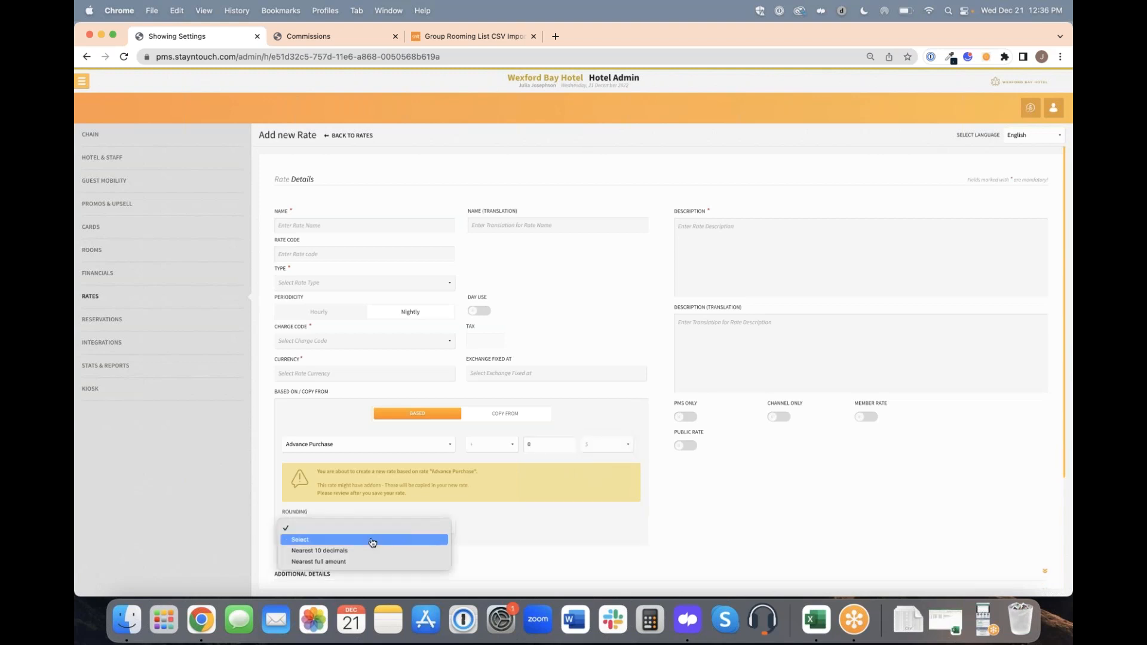
{"action": "left_click", "coordinate": [505, 526]}
{"action": "double_click", "coordinate": [526, 444]}
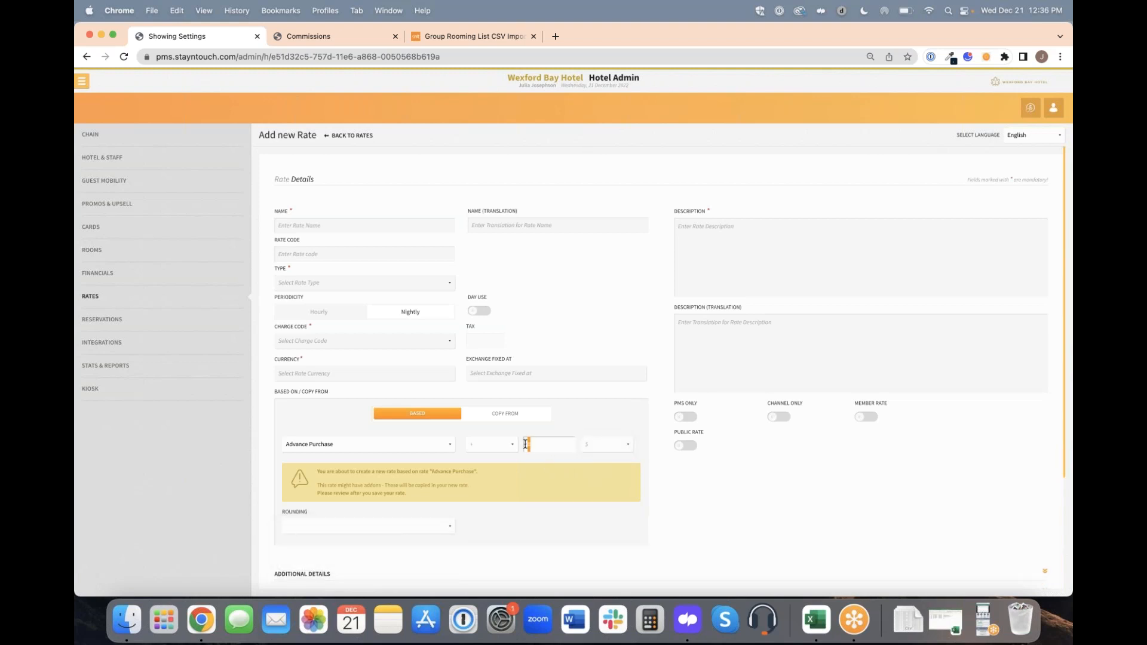
{"action": "key", "text": "BackSpace"}
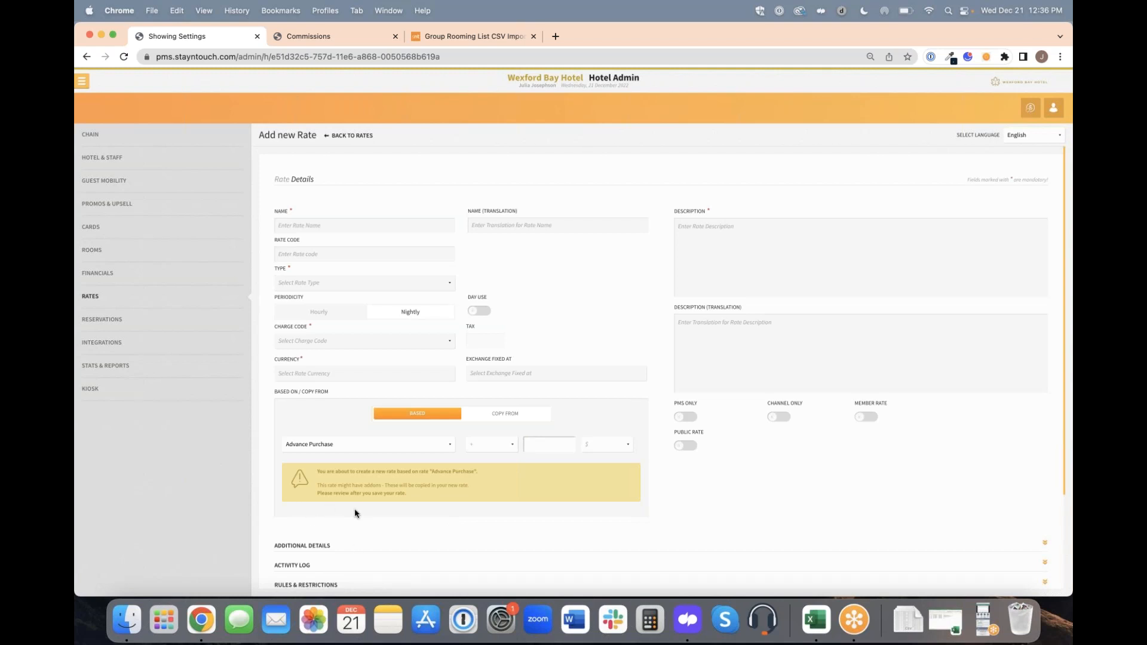
Open the inline tag editor for the English language file in the kiosk language settings.
{"action": "left_click", "coordinate": [170, 399]}
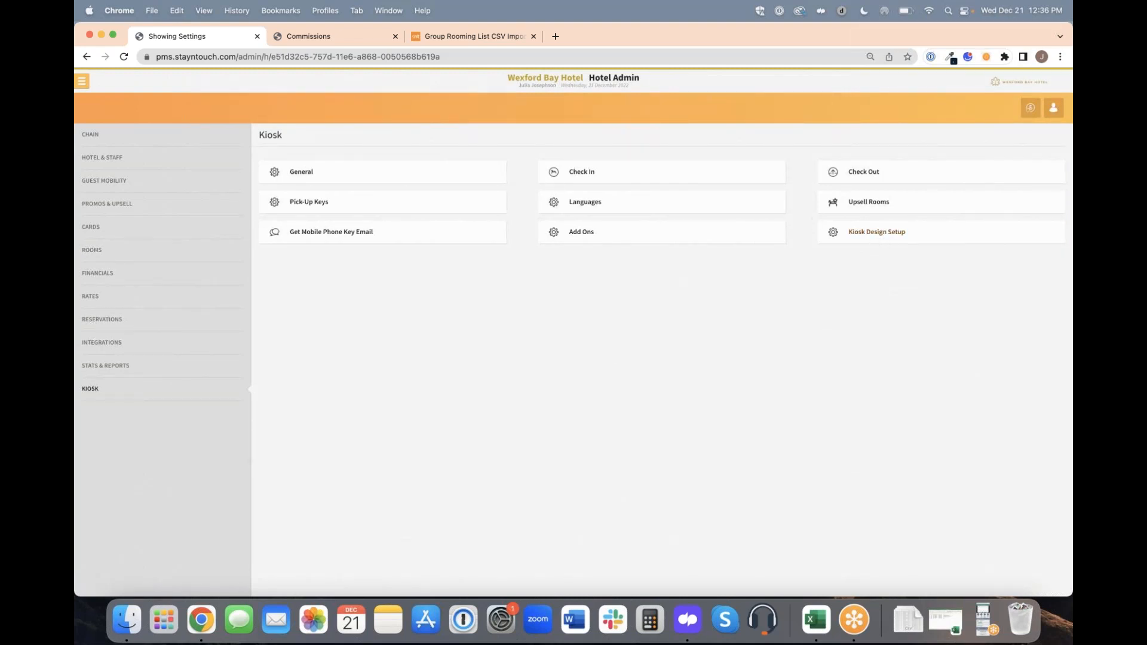
{"action": "left_click", "coordinate": [707, 205]}
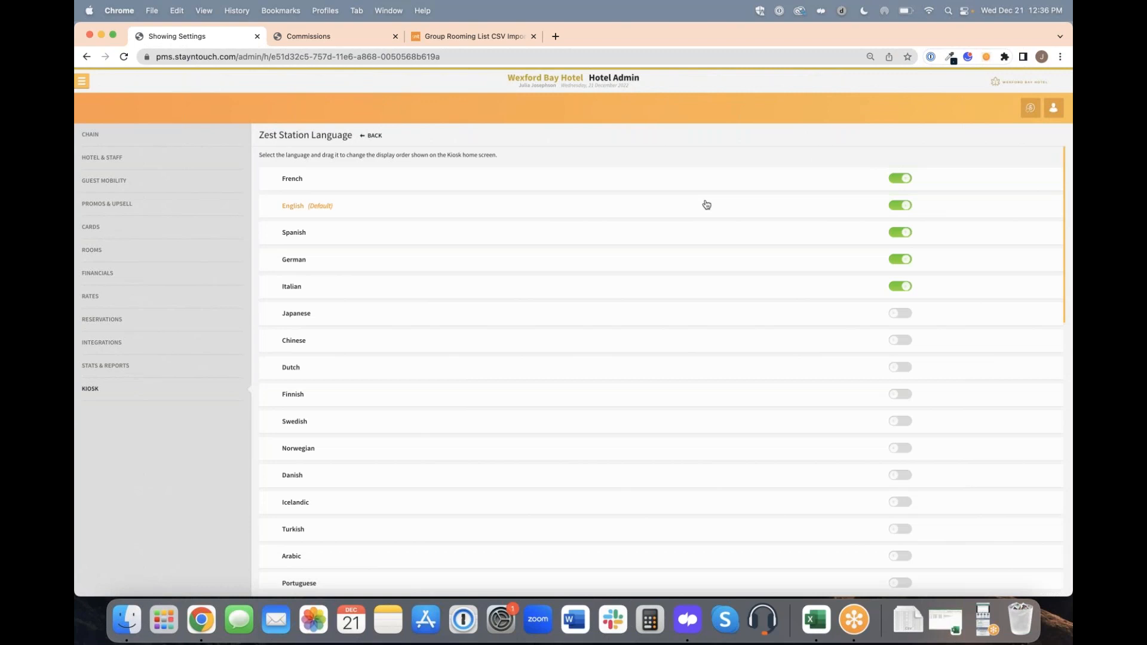
{"action": "left_click", "coordinate": [300, 208]}
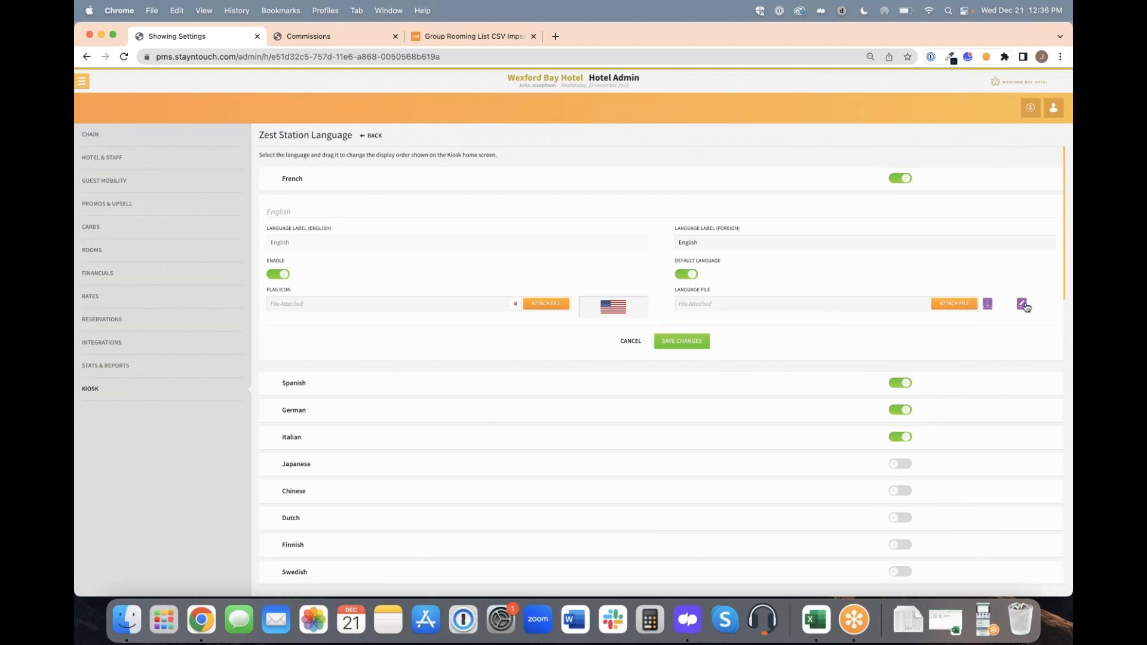
{"action": "left_click", "coordinate": [1023, 304]}
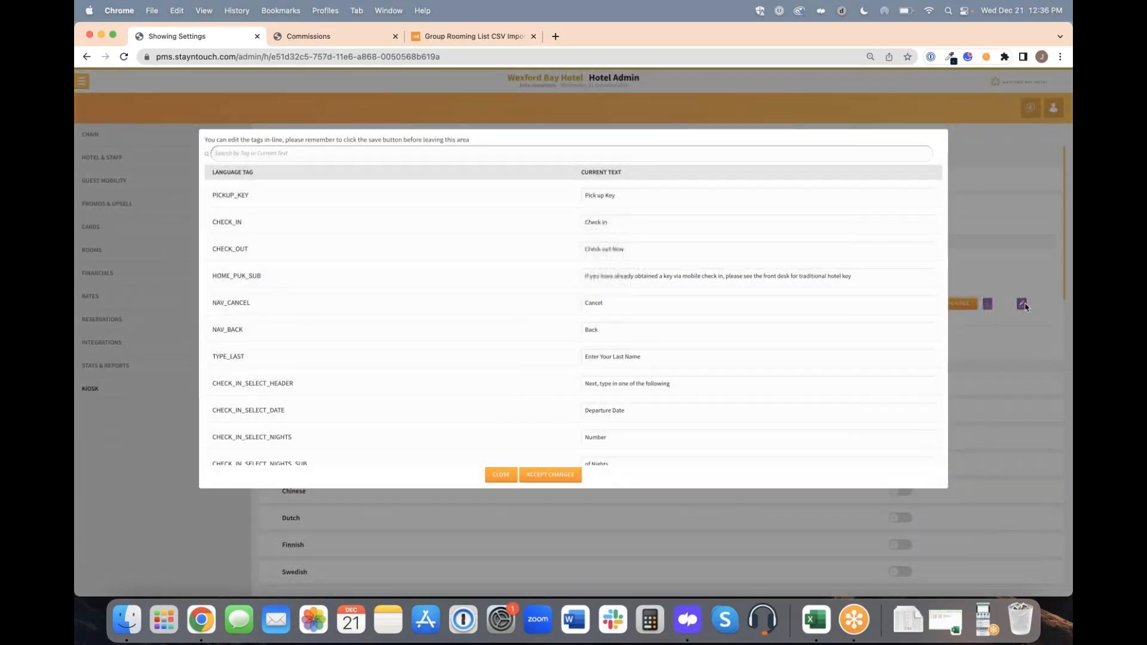
Search the English language tags for type_email_in and close the tag editor.
{"action": "type", "text": "type_email_in"}
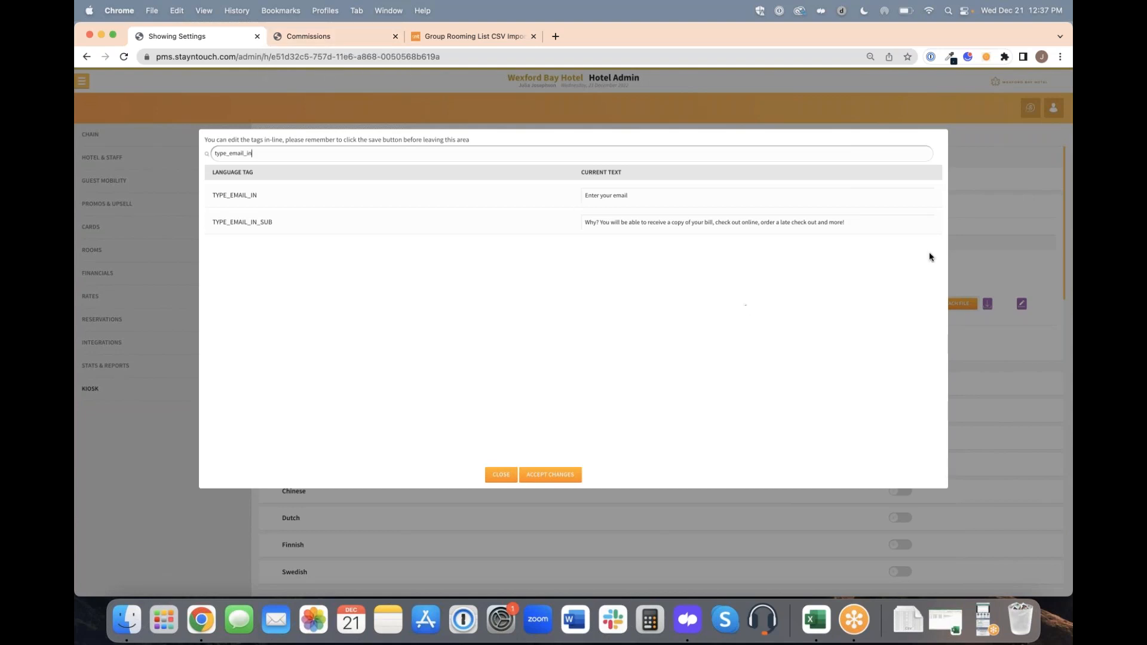
{"action": "left_click", "coordinate": [502, 474]}
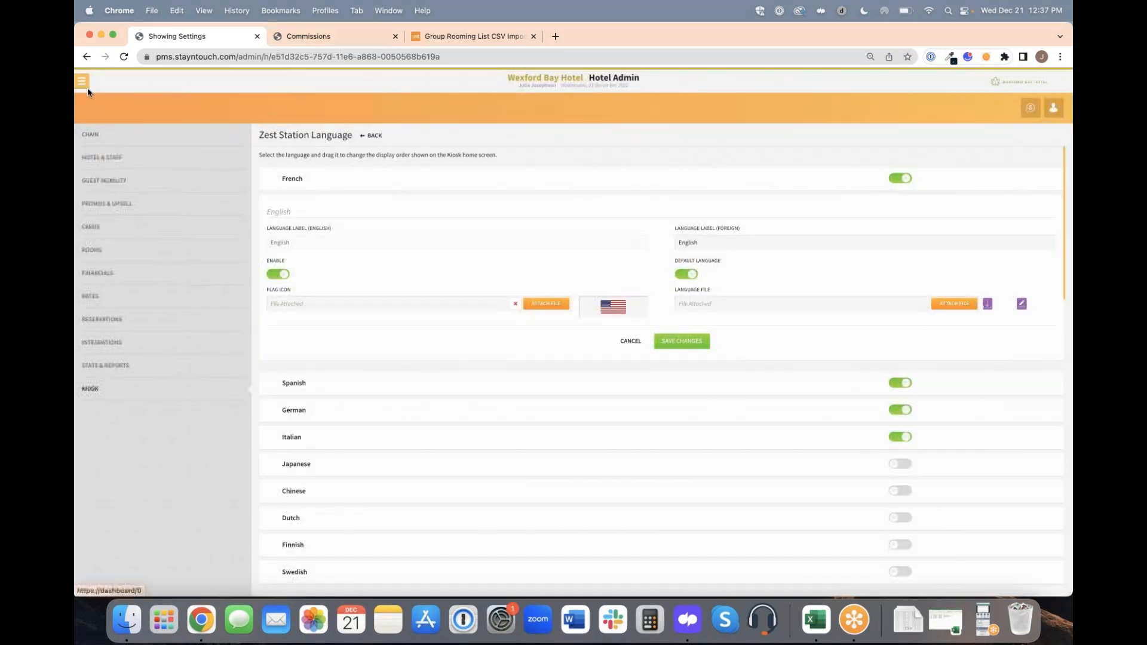
Leave the hotel settings for the manager dashboard and open Accounts Receivables.
{"action": "left_click", "coordinate": [83, 82]}
{"action": "left_click", "coordinate": [95, 105]}
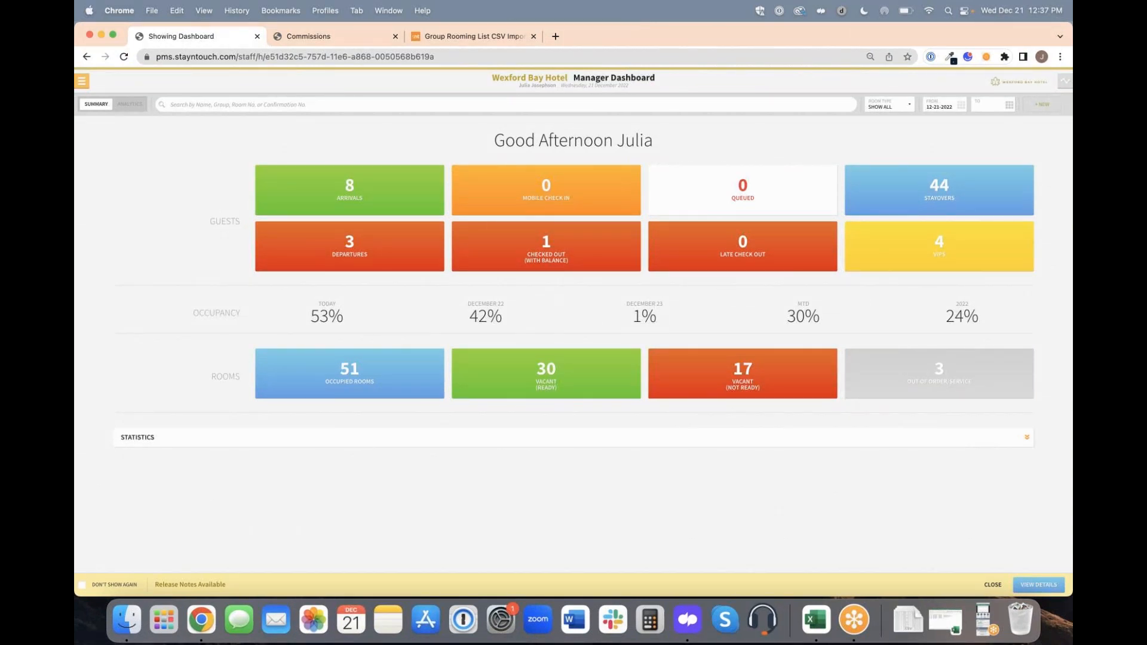
{"action": "left_click", "coordinate": [82, 81]}
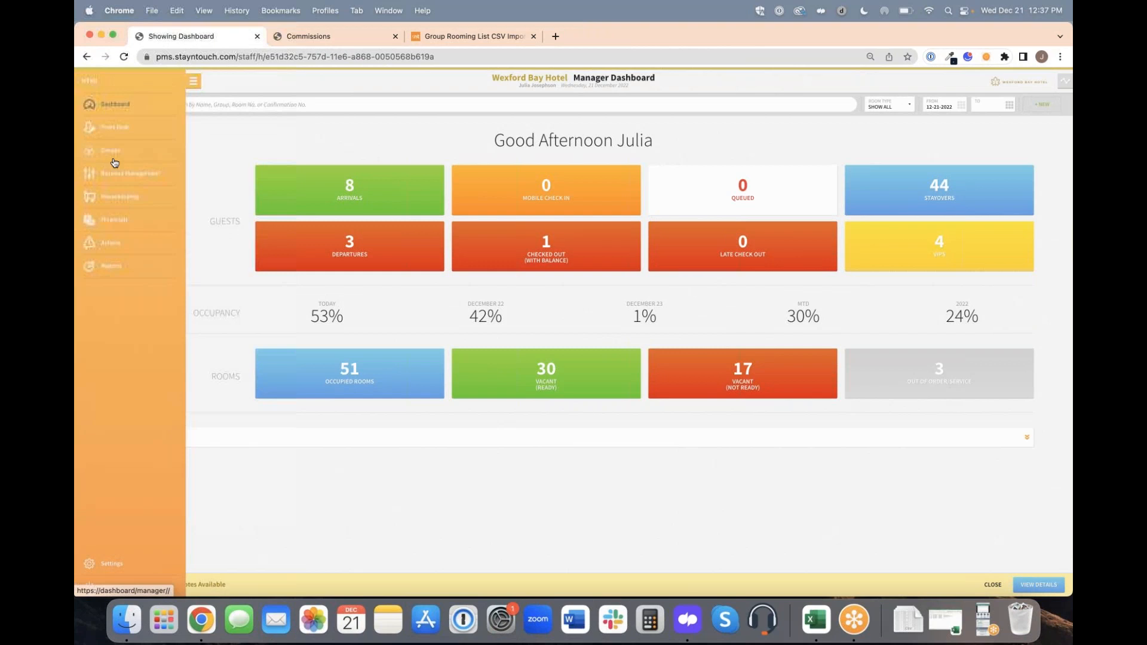
{"action": "left_click", "coordinate": [122, 222]}
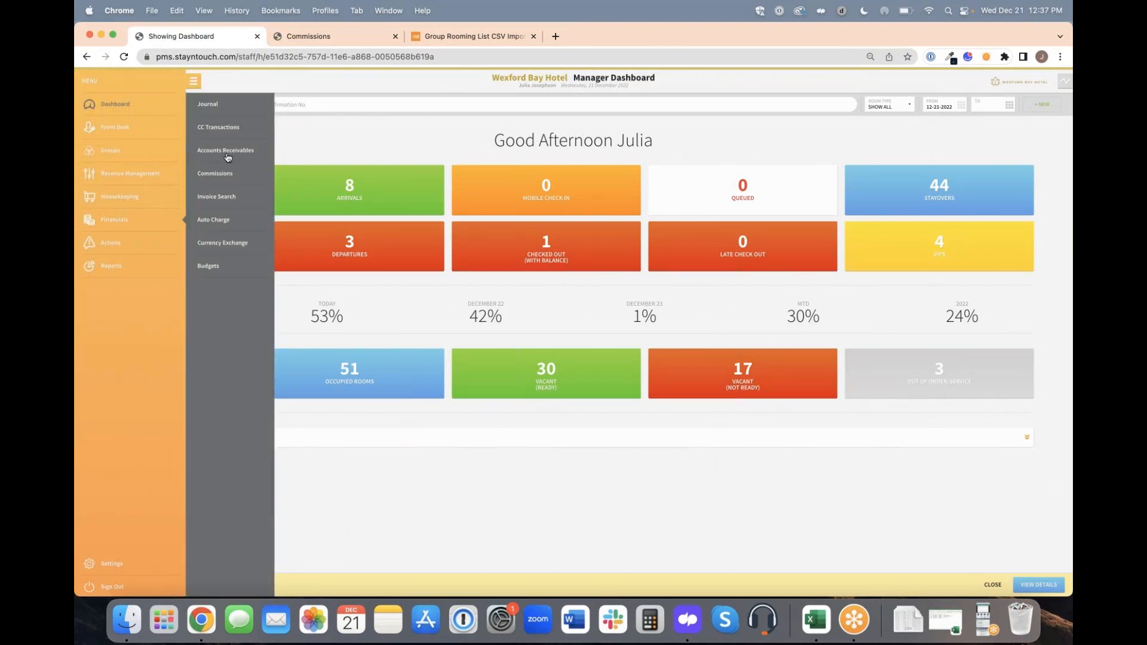
{"action": "left_click", "coordinate": [227, 151]}
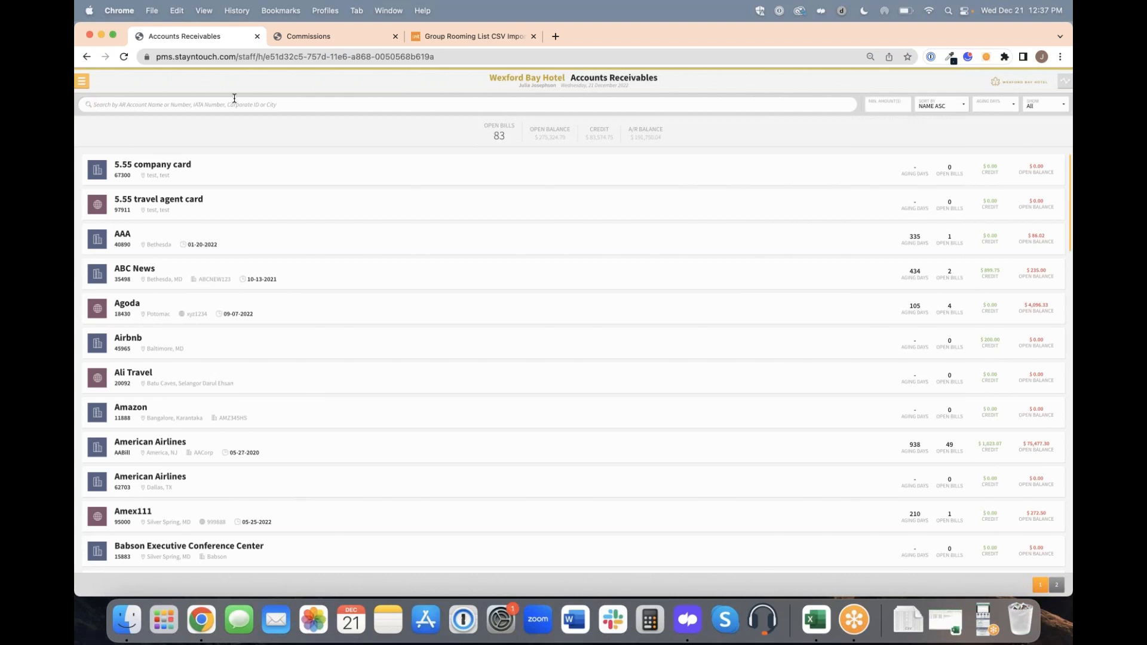
Search Accounts Receivables for %am, view the American Airlines account with open bills, and return to the results.
{"action": "type", "text": "%am"}
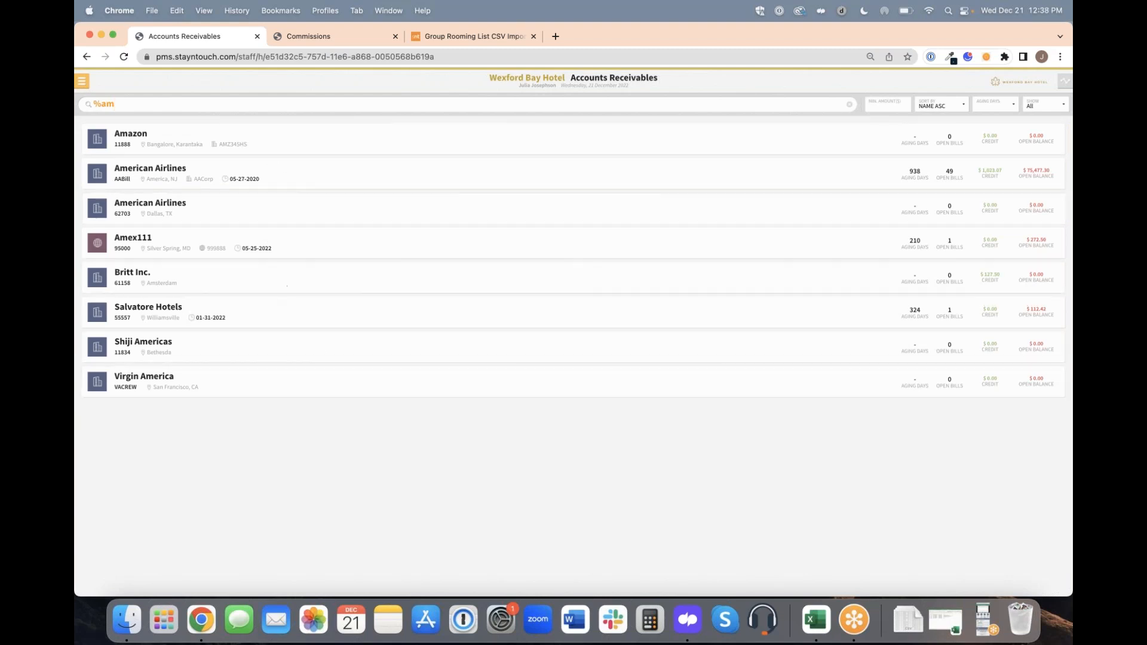
{"action": "left_click", "coordinate": [236, 182]}
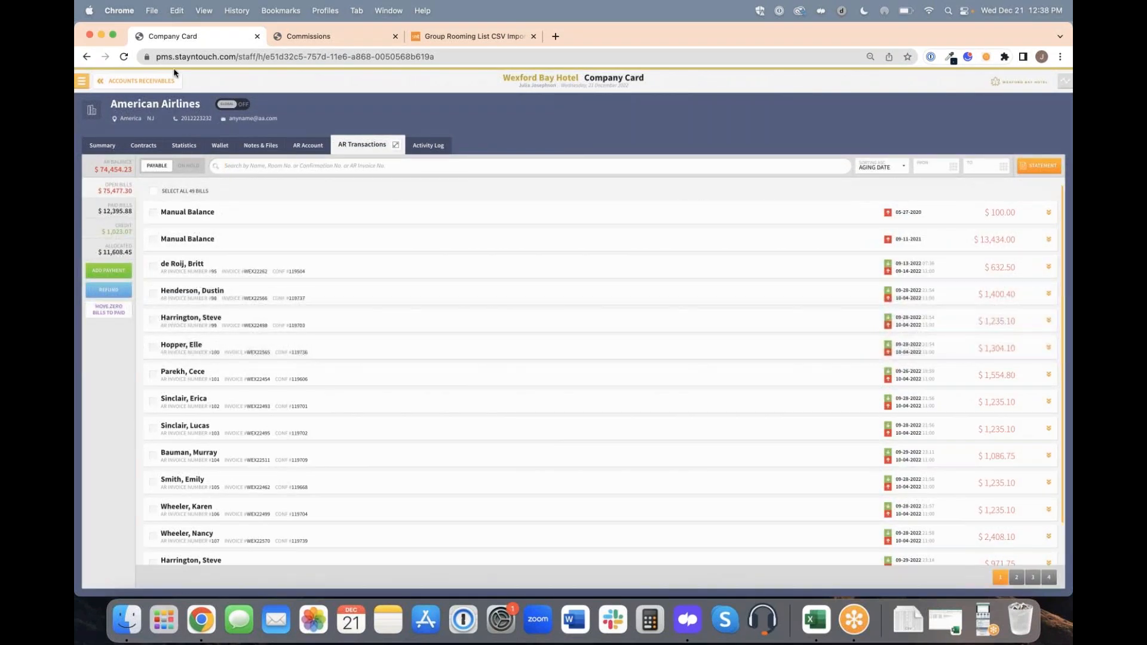
{"action": "left_click", "coordinate": [143, 81]}
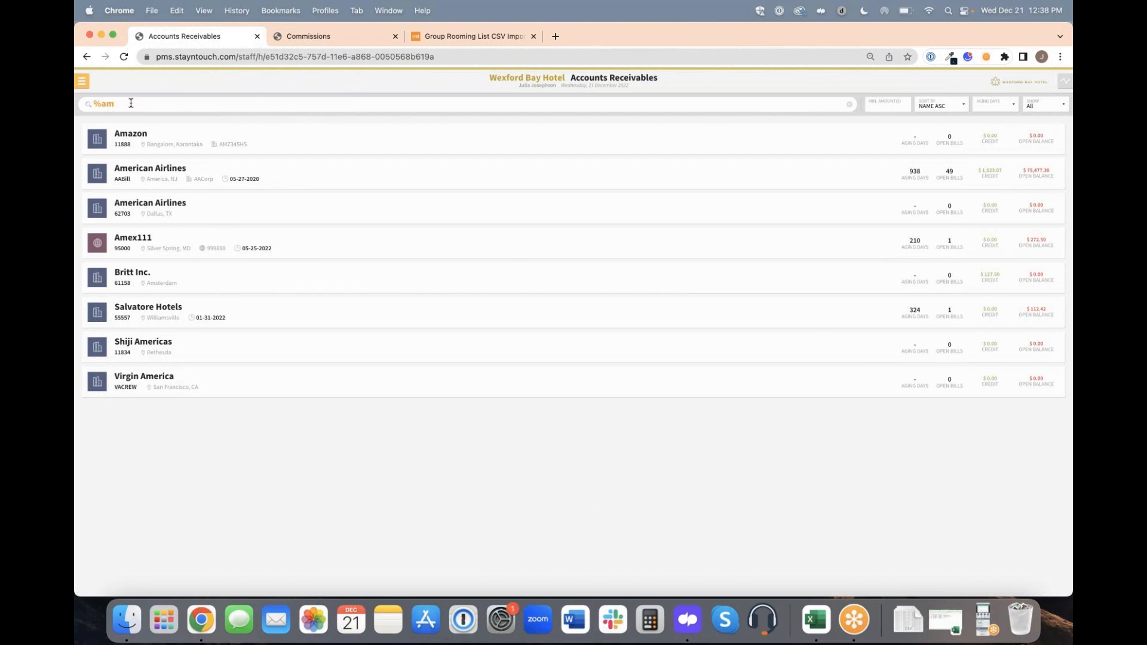
Switch to the African Sky Hotel's Commissions page, search its agents for travel and open the Utah Travel card.
{"action": "left_click", "coordinate": [313, 41]}
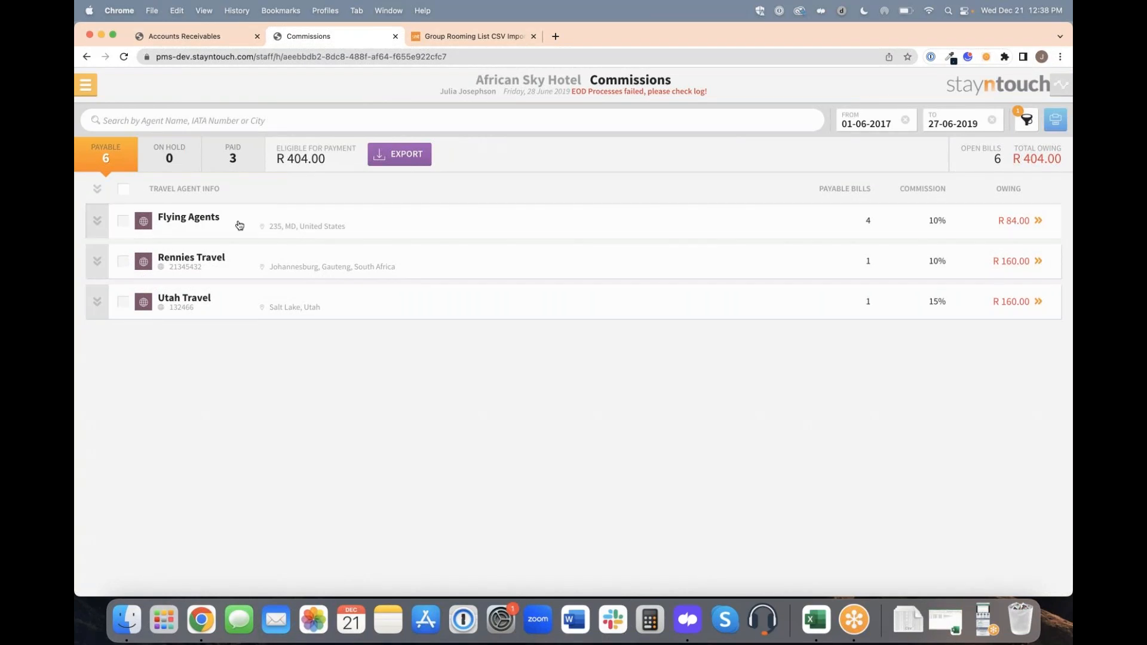
{"action": "left_click", "coordinate": [242, 122]}
{"action": "type", "text": "travel"}
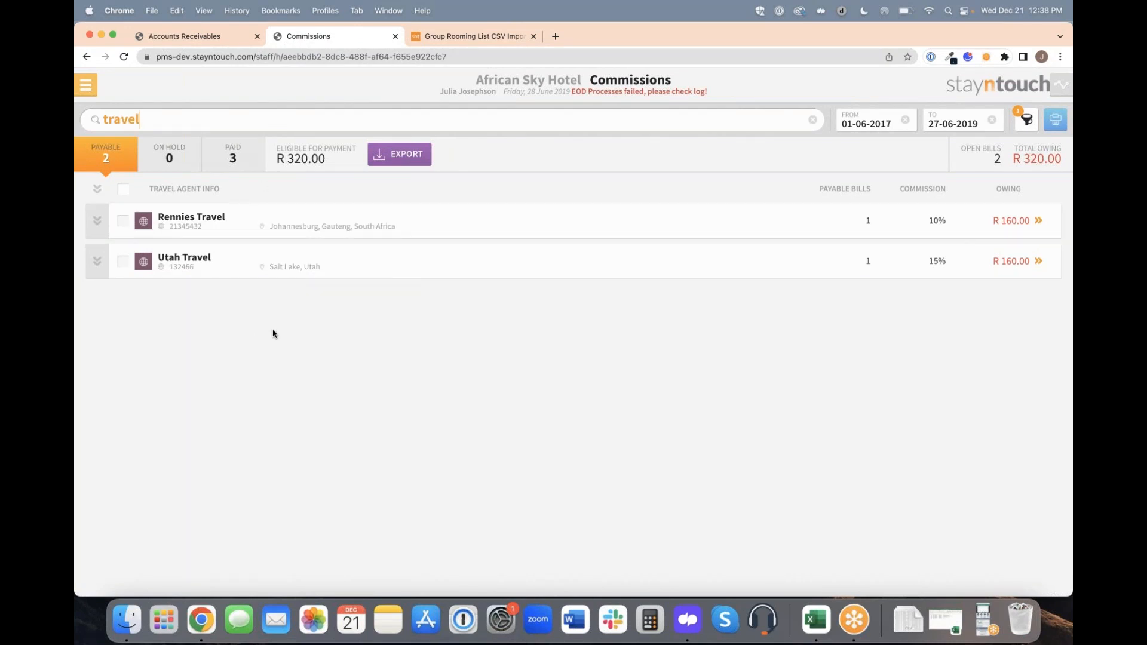
{"action": "left_click", "coordinate": [222, 257]}
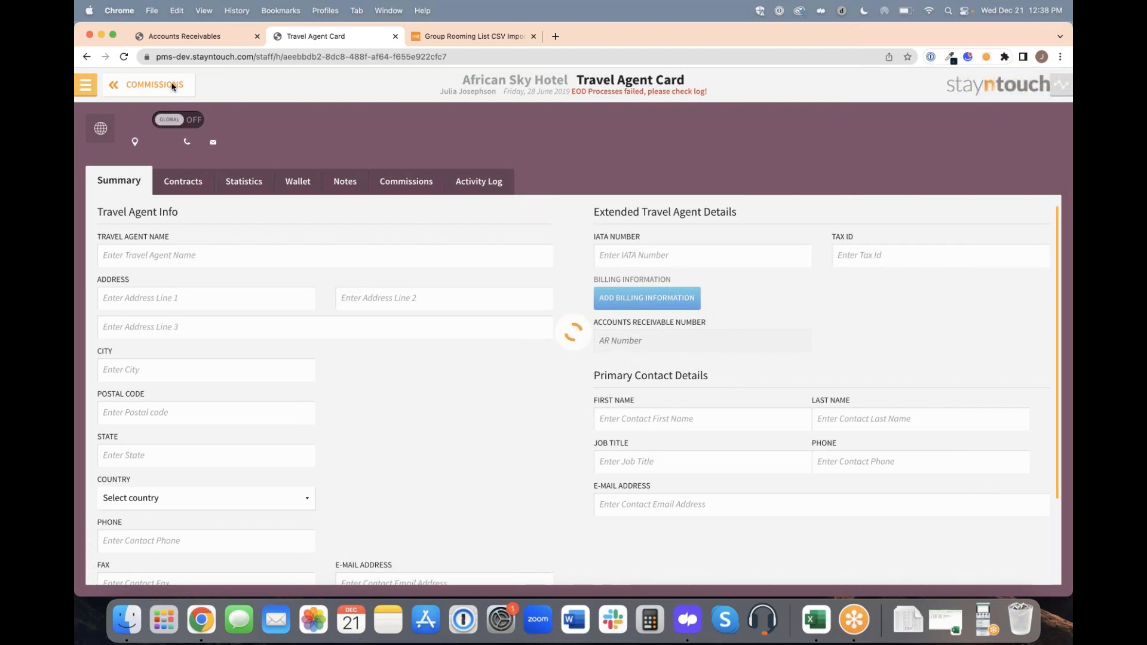
Return to the Wexford Bay Hotel, open Company & TA Cards and search for %am.
{"action": "left_click", "coordinate": [194, 39]}
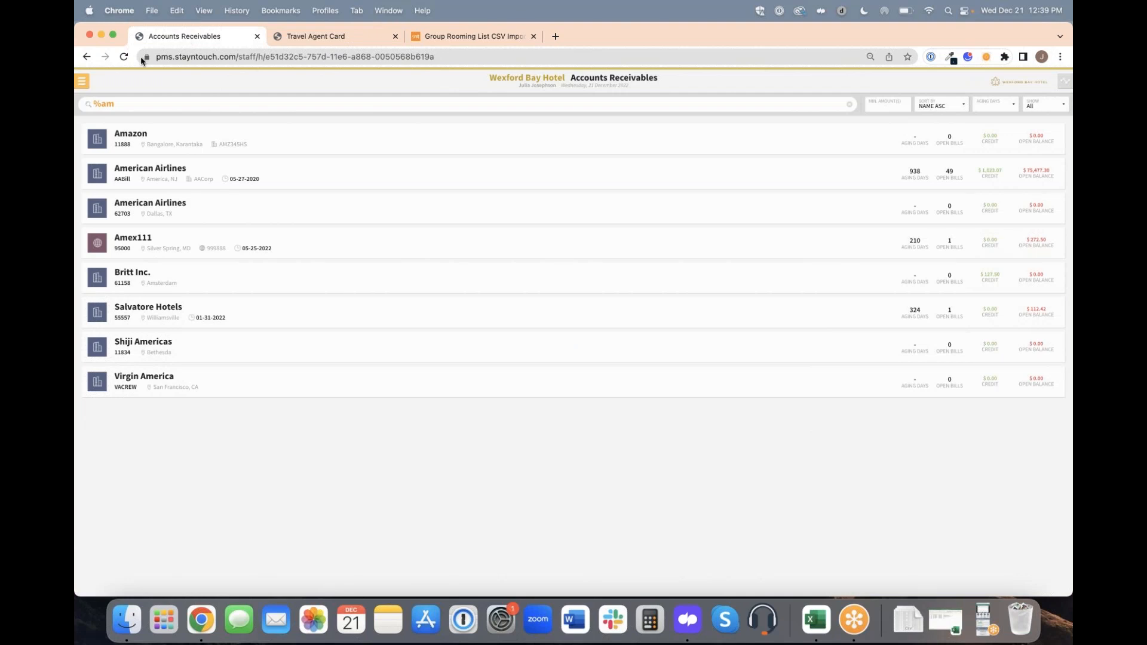
{"action": "left_click", "coordinate": [82, 81]}
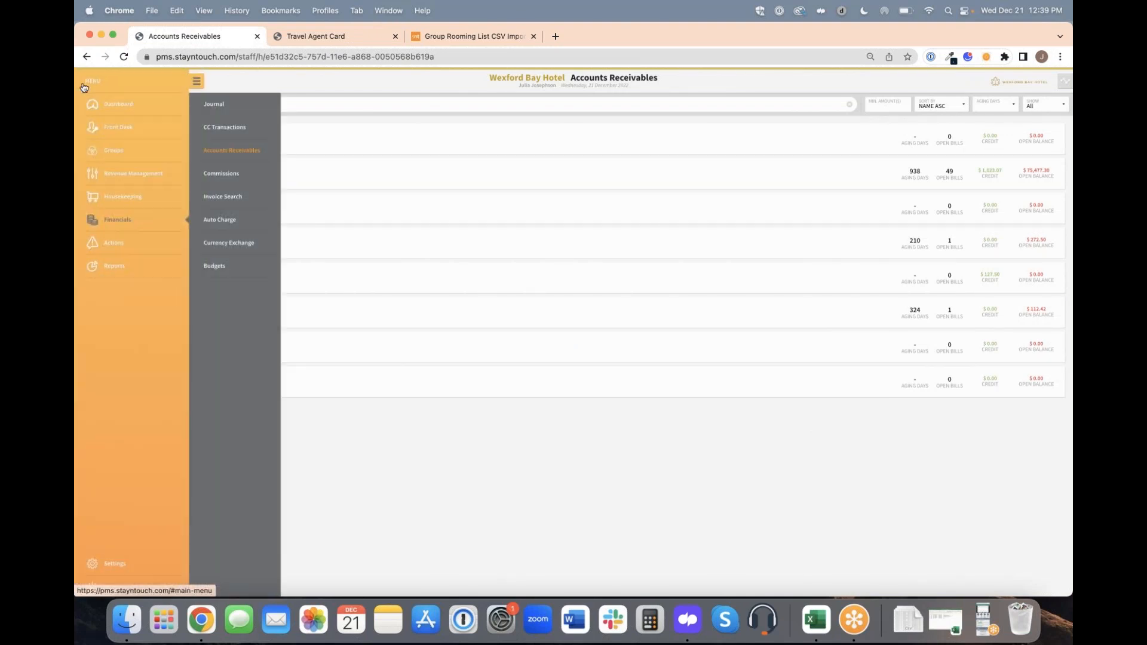
{"action": "left_click", "coordinate": [141, 174]}
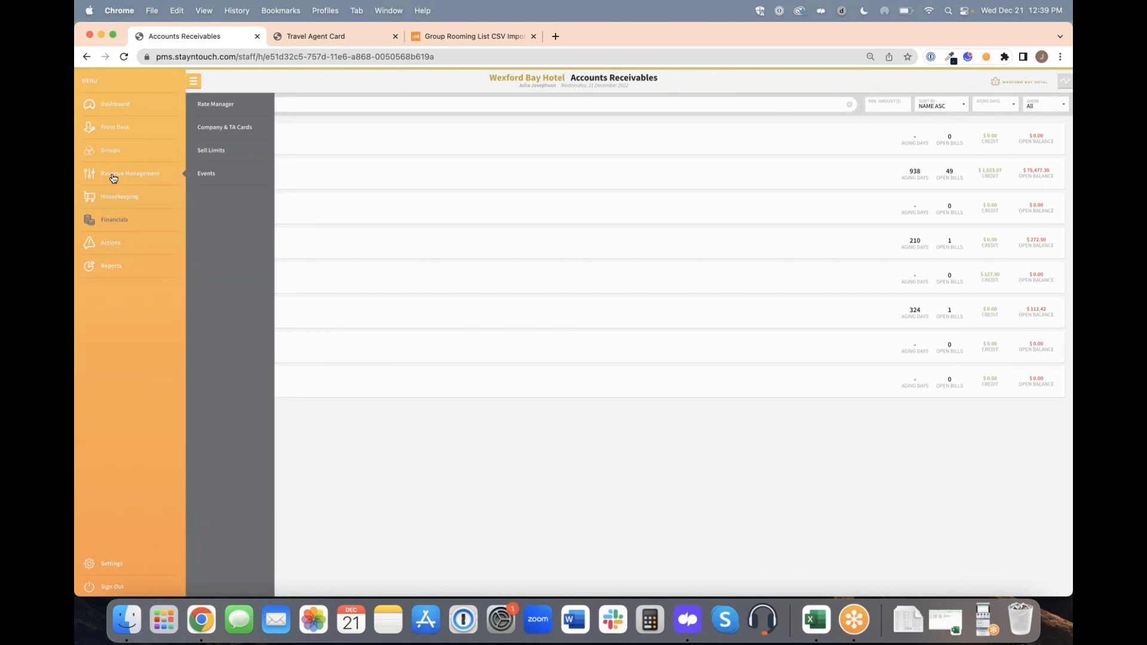
{"action": "left_click", "coordinate": [224, 130]}
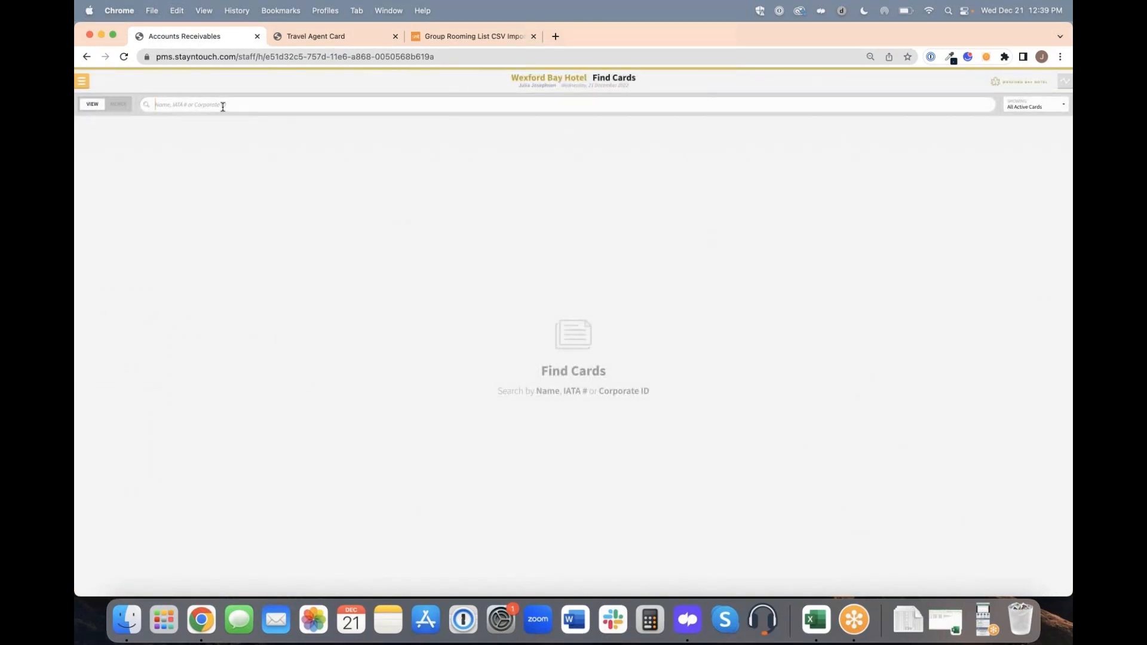
{"action": "type", "text": "%am"}
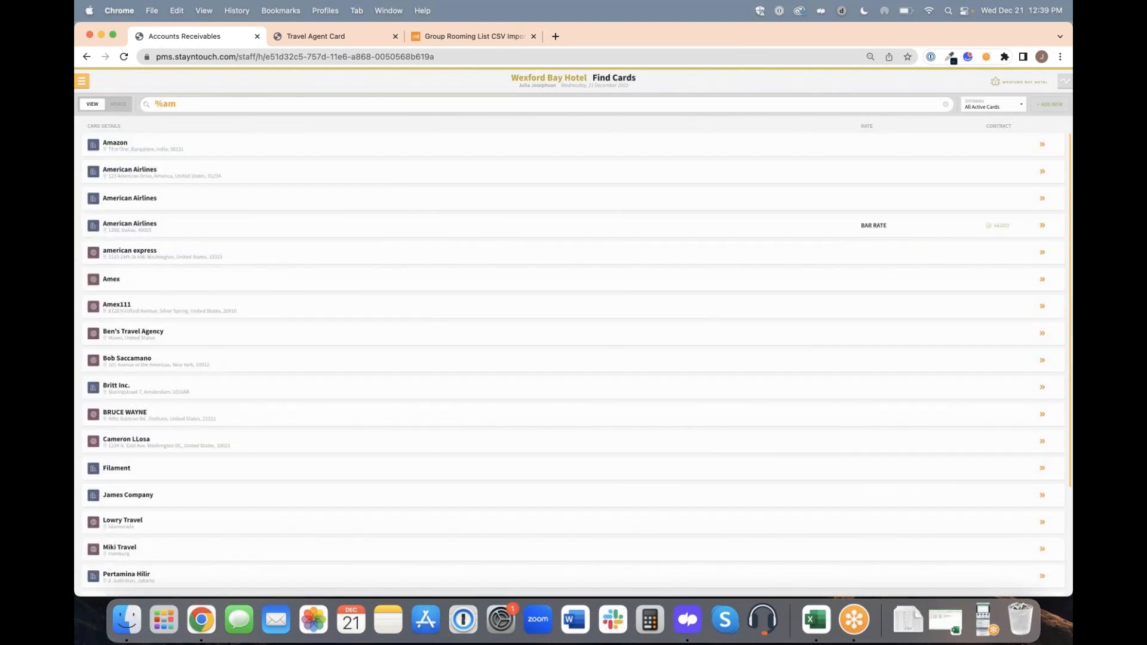
Look through the matching cards, view the Amazon company card and return to the card search.
{"action": "scroll", "coordinate": [574, 359], "scroll_direction": "down", "scroll_amount": 5}
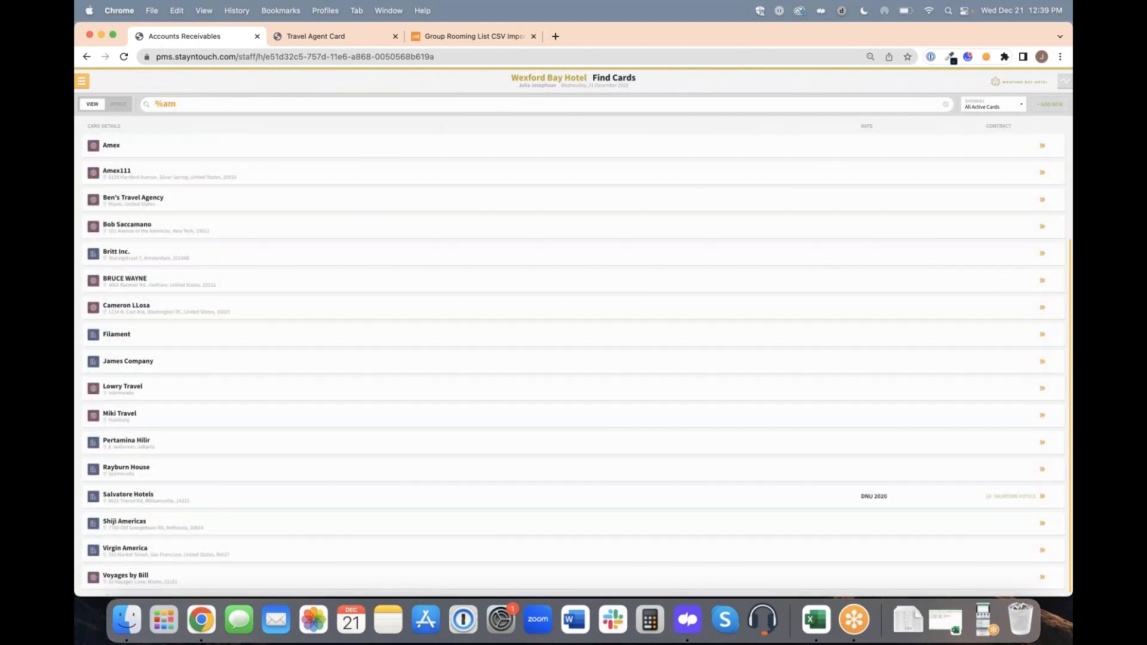
{"action": "scroll", "coordinate": [574, 359], "scroll_direction": "up", "scroll_amount": 5}
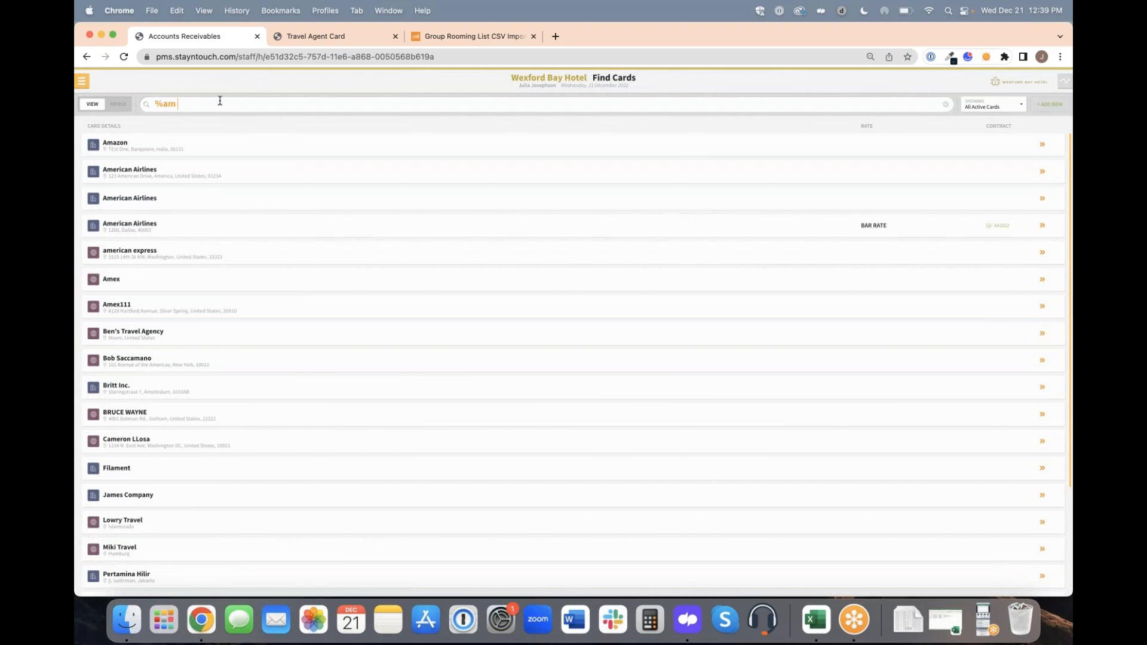
{"action": "left_click", "coordinate": [222, 150]}
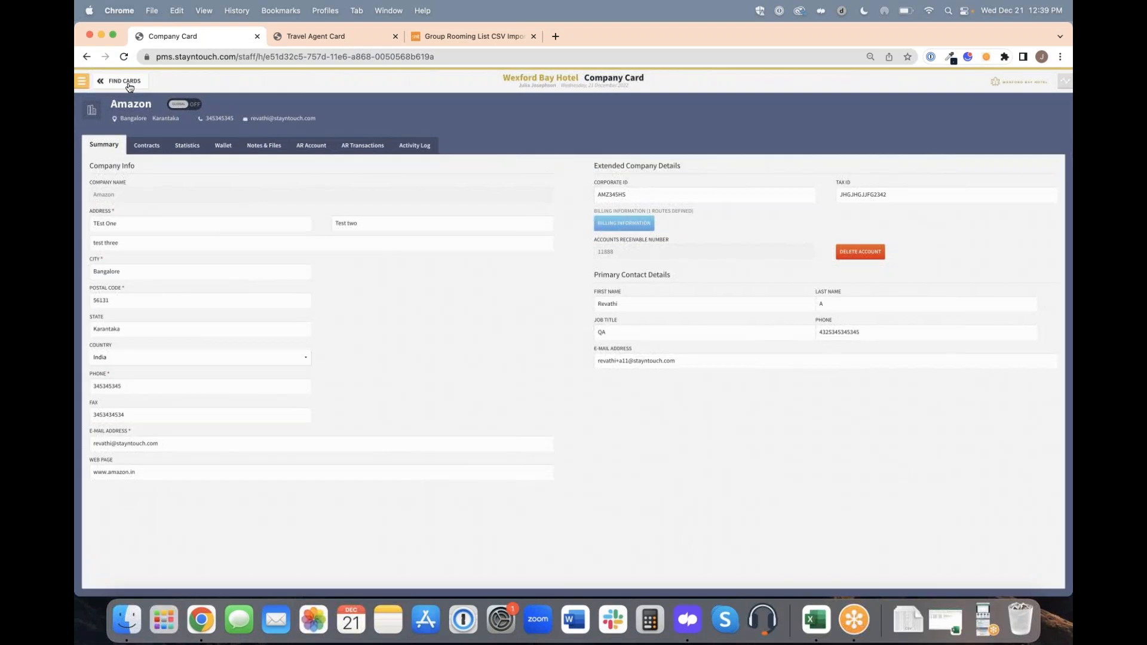
{"action": "left_click", "coordinate": [129, 84]}
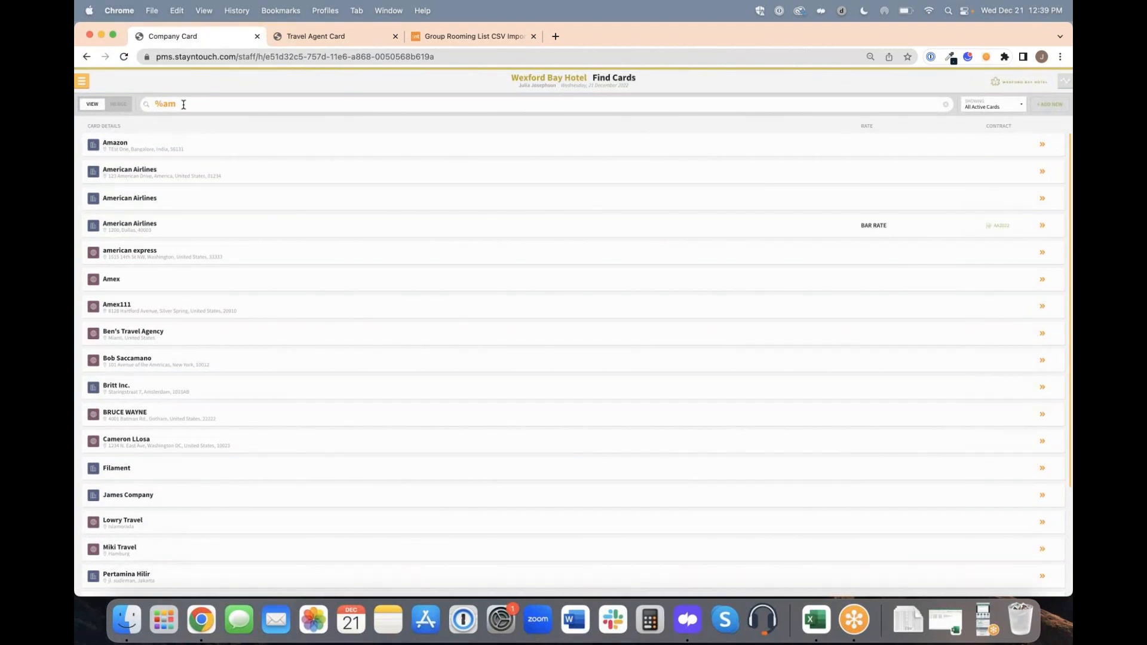
Search the front desk Accounts for abc news, view the graduation party account and return to the list.
{"action": "left_click", "coordinate": [82, 81]}
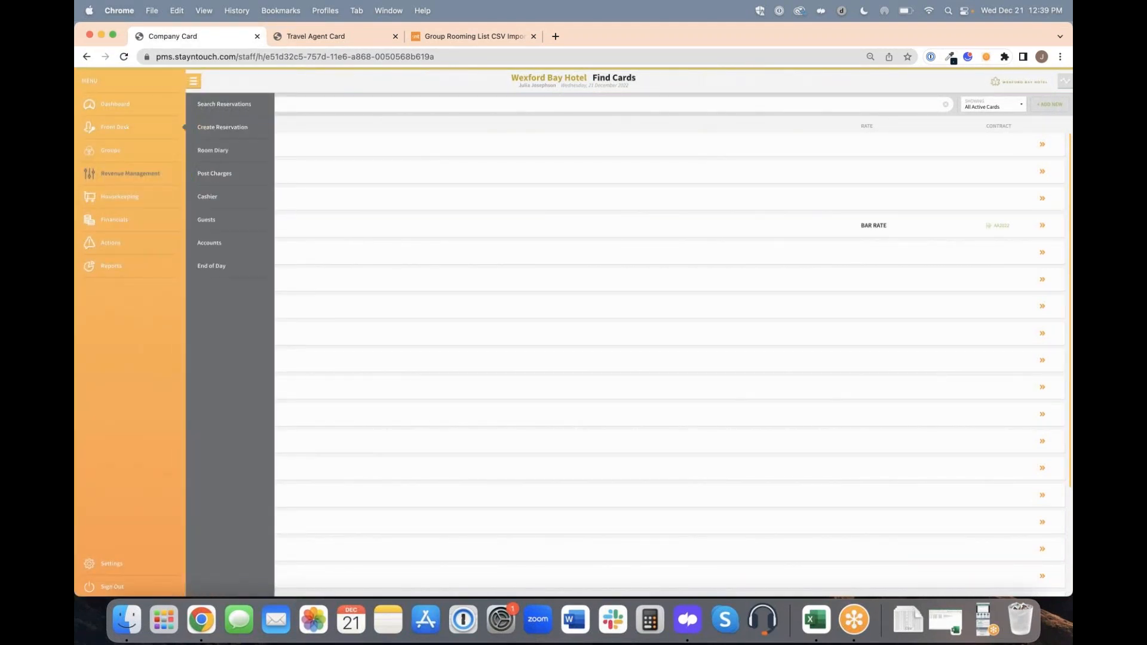
{"action": "left_click", "coordinate": [226, 244]}
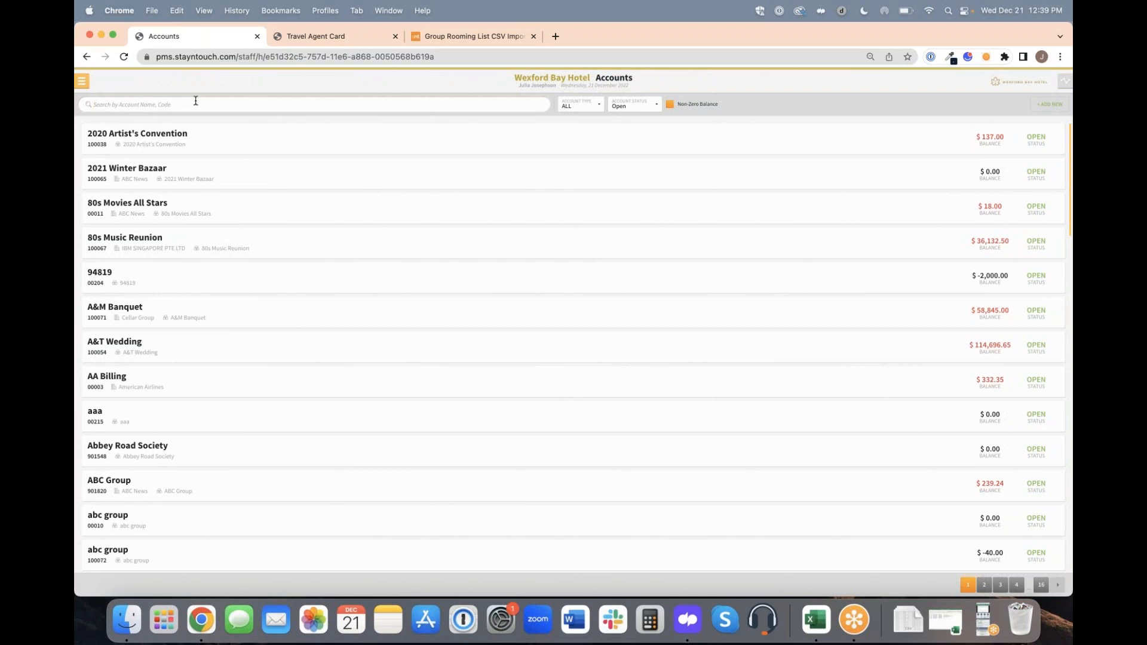
{"action": "type", "text": "abc news"}
{"action": "key", "text": "Return"}
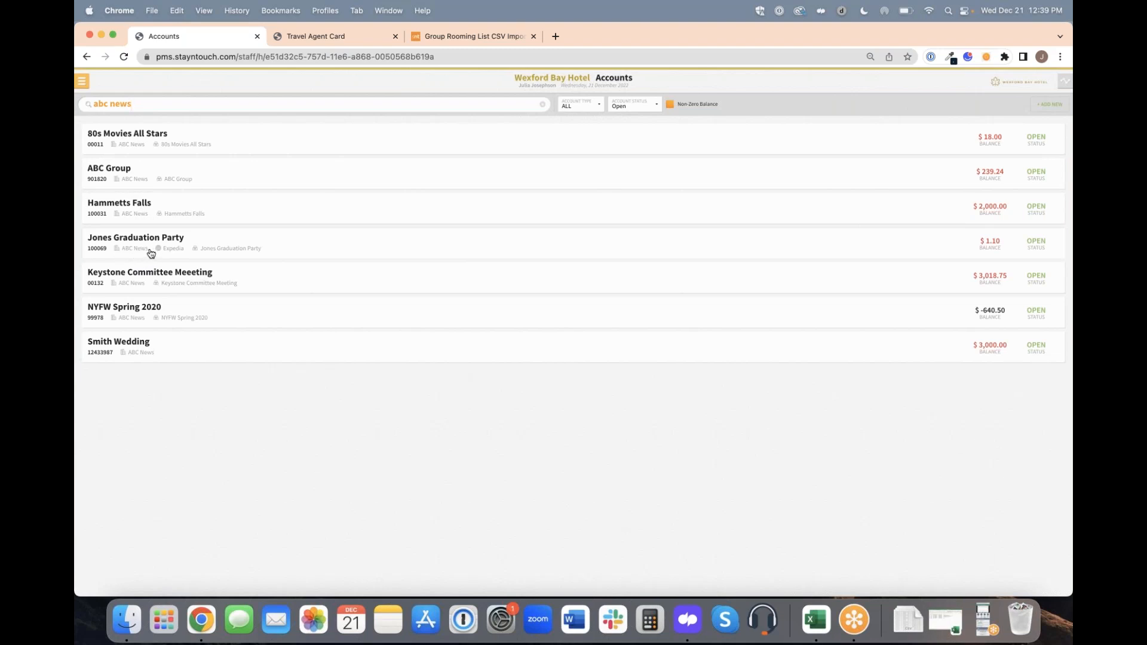
{"action": "left_click", "coordinate": [284, 243]}
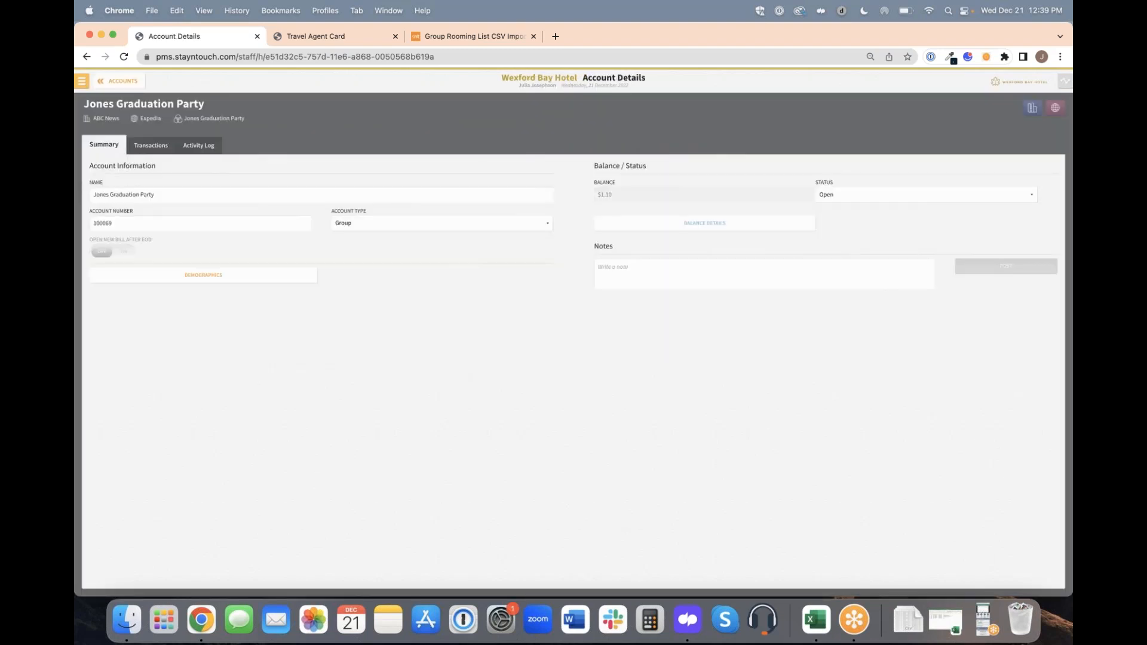
{"action": "left_click", "coordinate": [113, 82]}
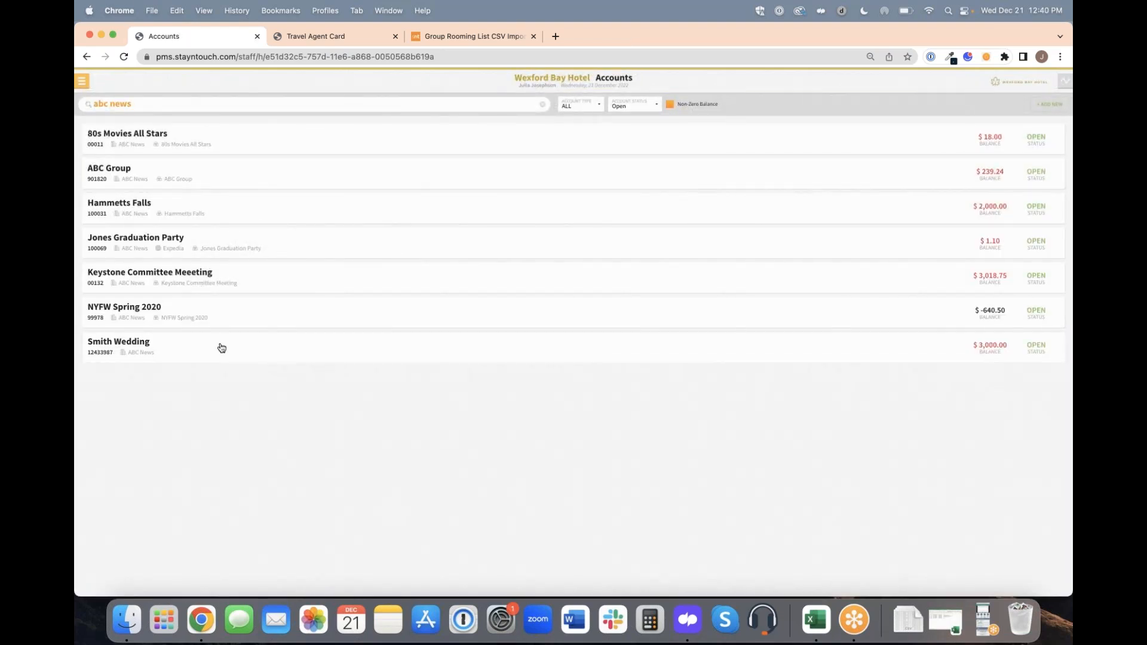
Search the Reports Inbox for comp, check the Comparison report and clear the search.
{"action": "left_click", "coordinate": [83, 81]}
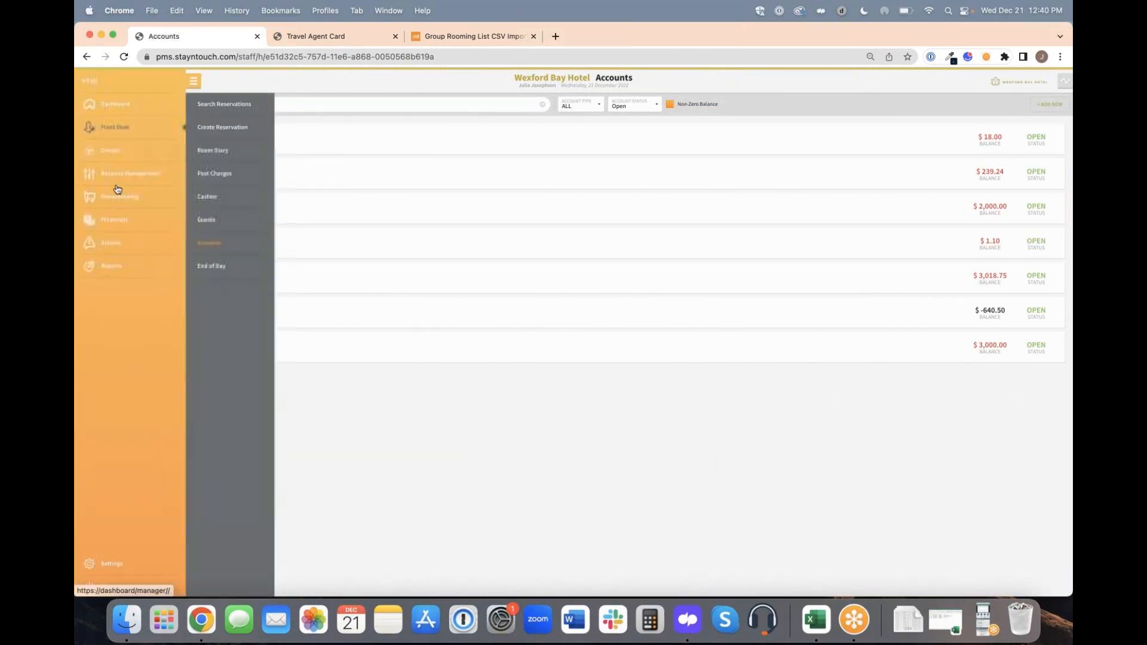
{"action": "left_click", "coordinate": [124, 269]}
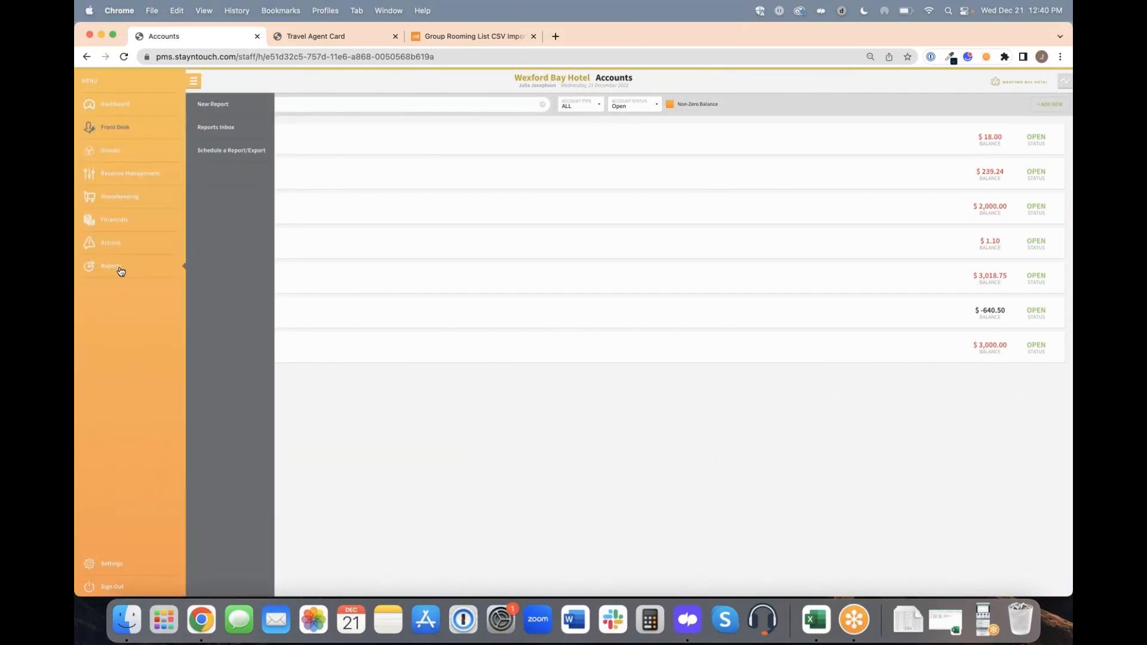
{"action": "left_click", "coordinate": [212, 131]}
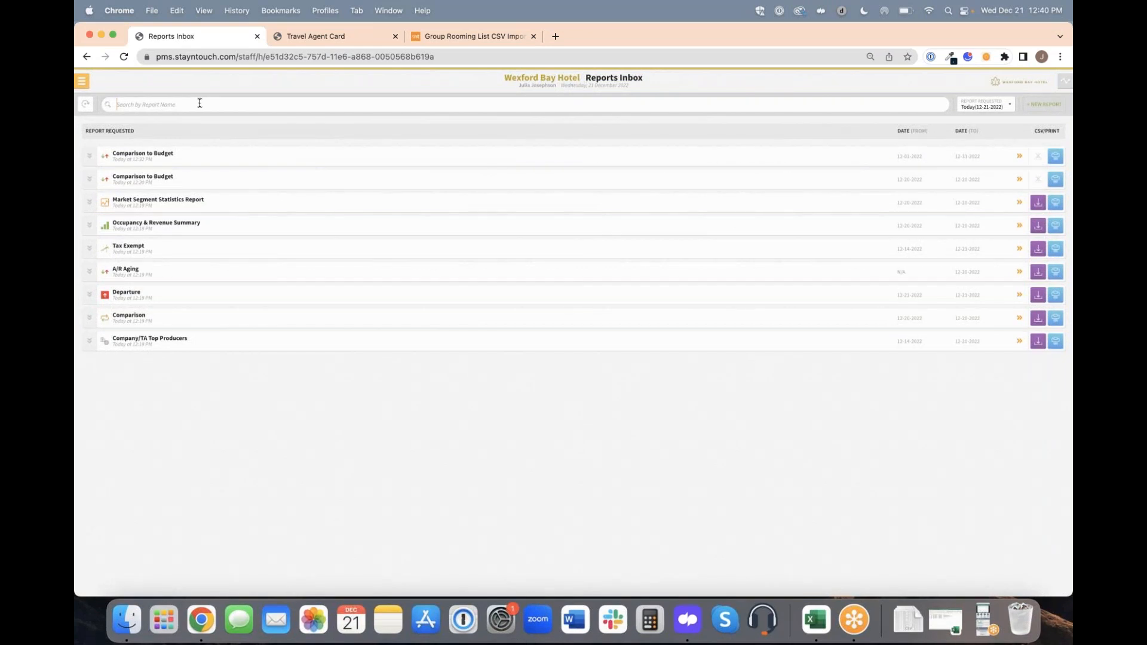
{"action": "type", "text": "comp"}
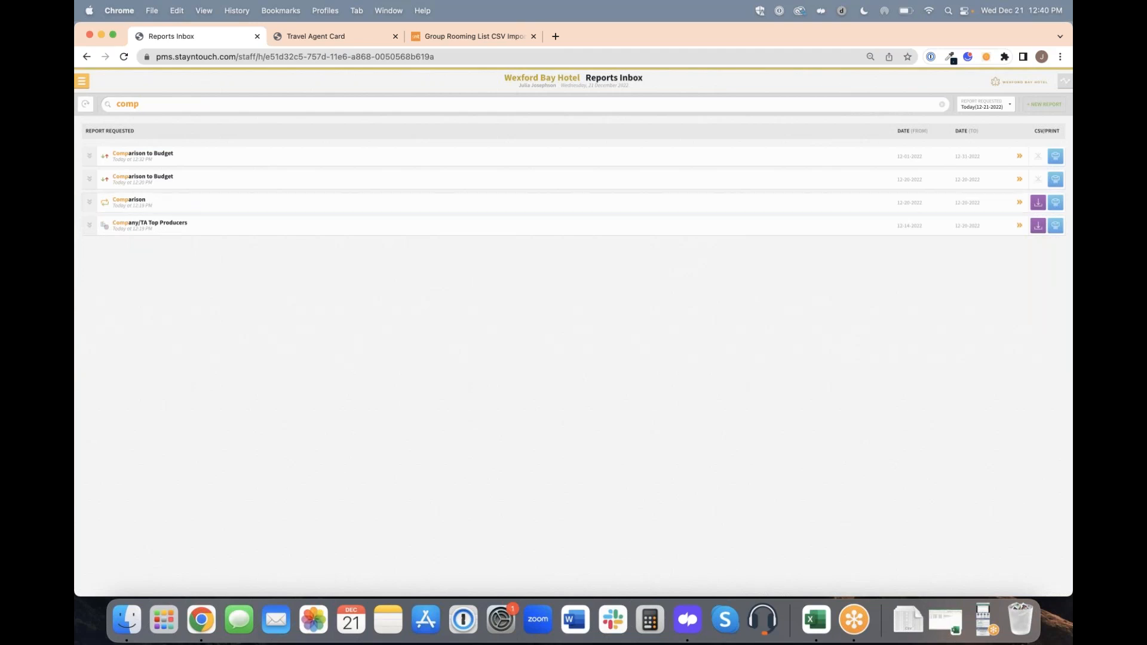
{"action": "left_click", "coordinate": [211, 207]}
{"action": "left_click", "coordinate": [145, 94]}
{"action": "left_click", "coordinate": [941, 105]}
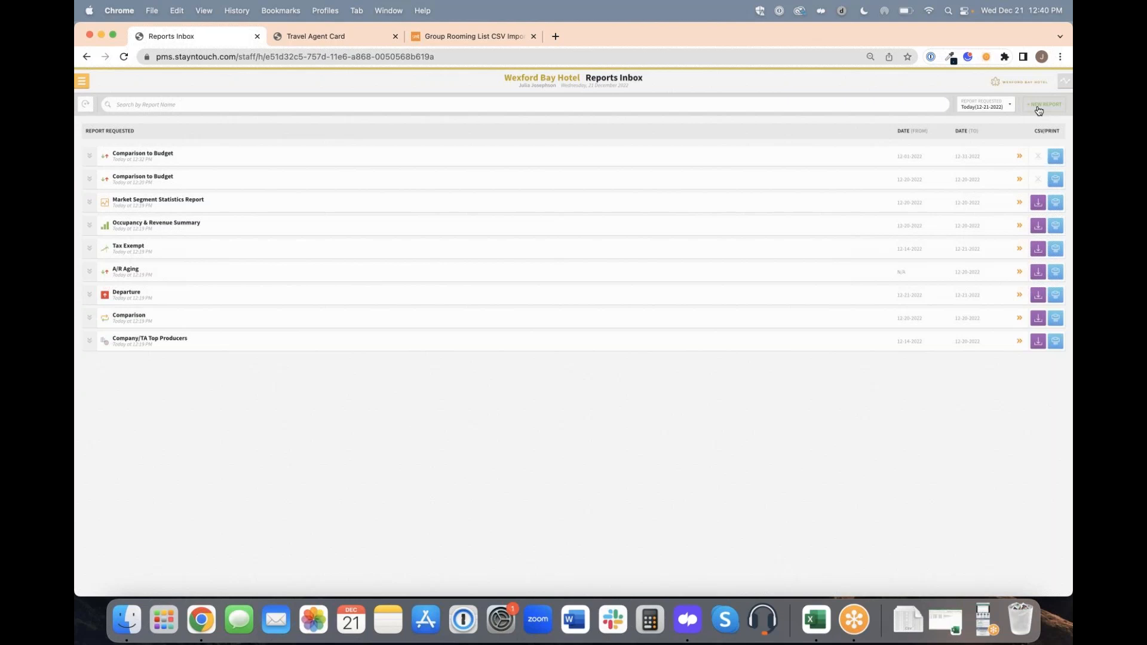
Start a new report, search for ooo and select the Rooms OOO/OOS report.
{"action": "left_click", "coordinate": [1039, 108]}
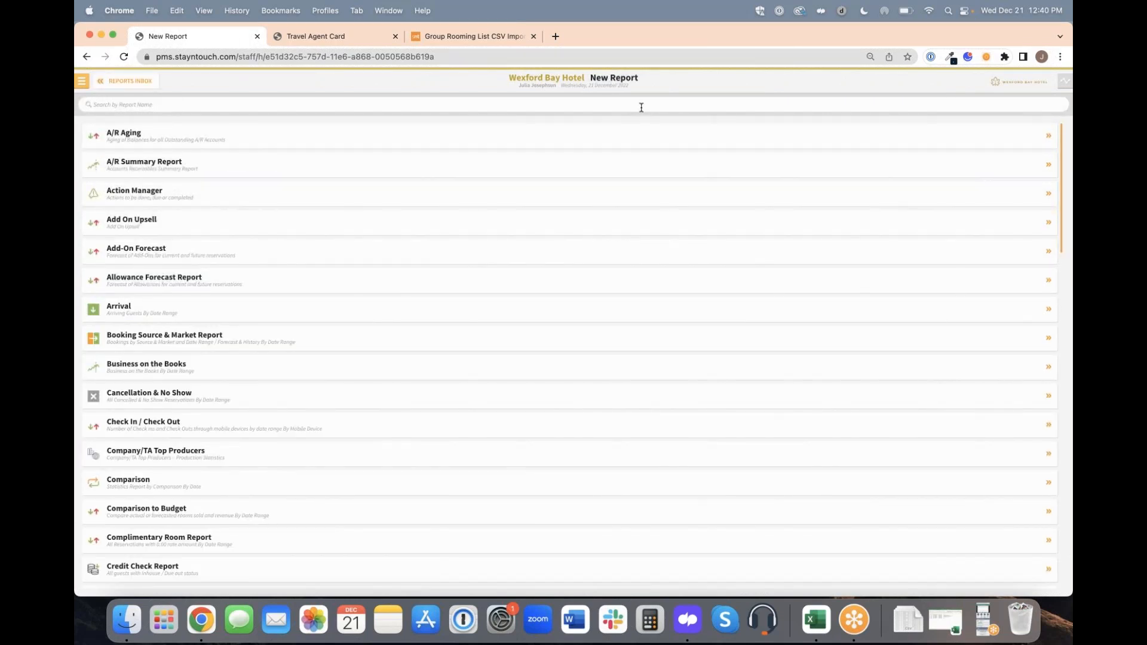
{"action": "type", "text": "ooo"}
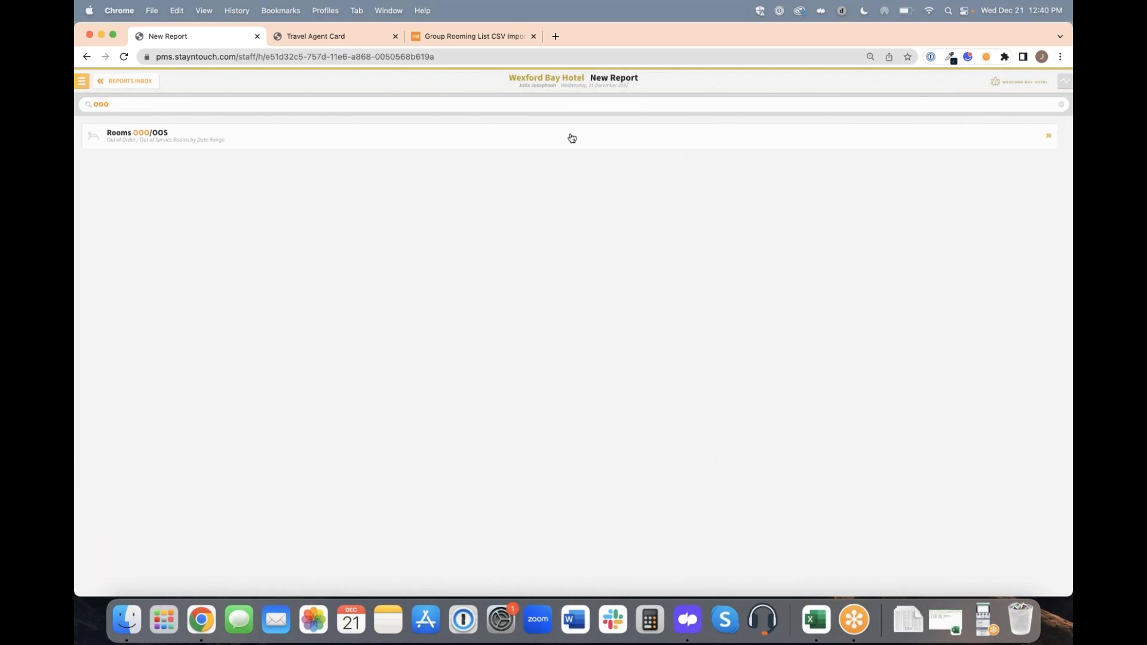
{"action": "left_click", "coordinate": [572, 137]}
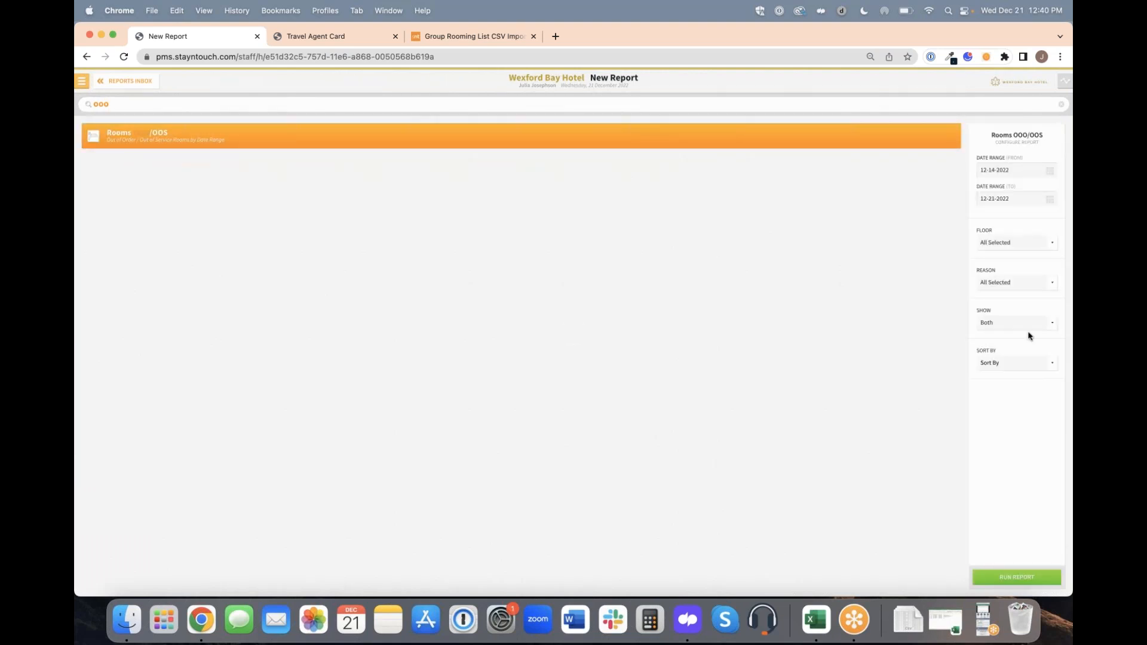
Run the Rooms OOO/OOS report with only the Lighting/Electrical, Walls/Drywall, Plumbing and TV/Entertainment reasons, staying on the report setup.
{"action": "left_click", "coordinate": [1019, 286]}
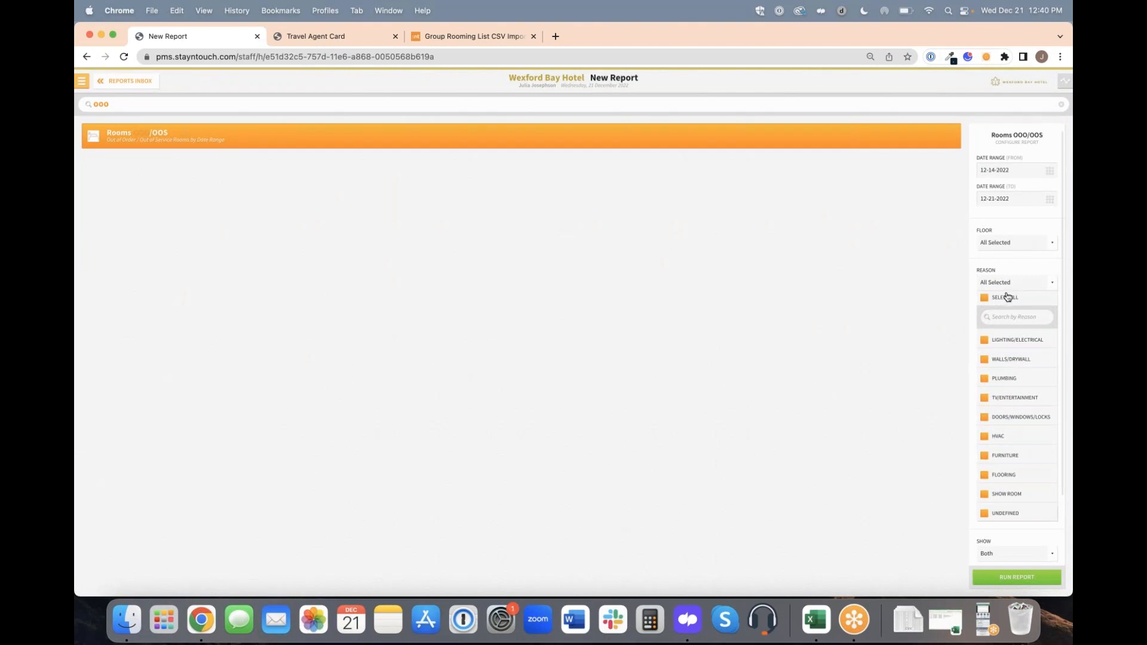
{"action": "left_click", "coordinate": [1006, 299]}
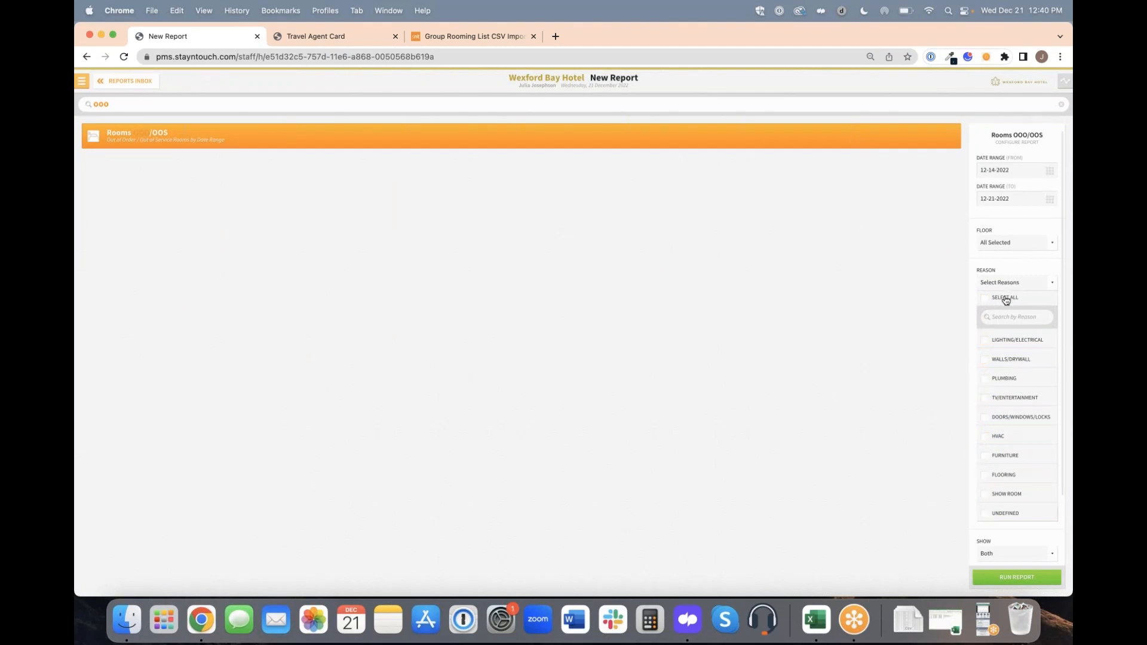
{"action": "left_click", "coordinate": [1003, 400]}
{"action": "left_click", "coordinate": [1003, 380]}
{"action": "left_click", "coordinate": [1003, 361]}
{"action": "left_click", "coordinate": [1003, 343]}
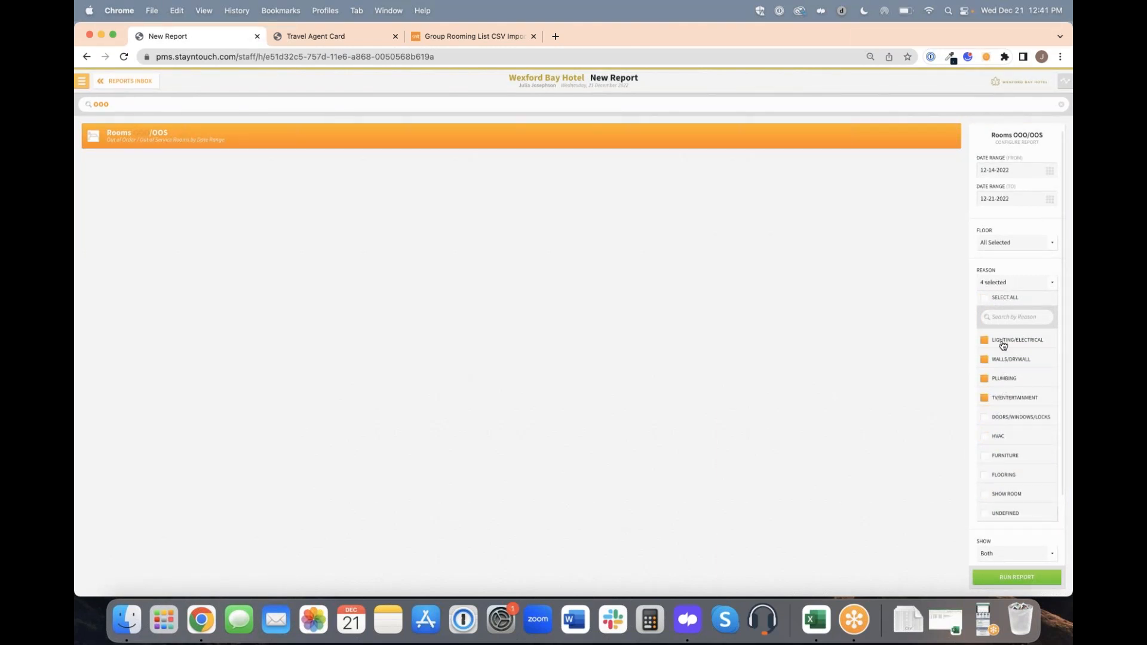
{"action": "left_click", "coordinate": [1013, 577]}
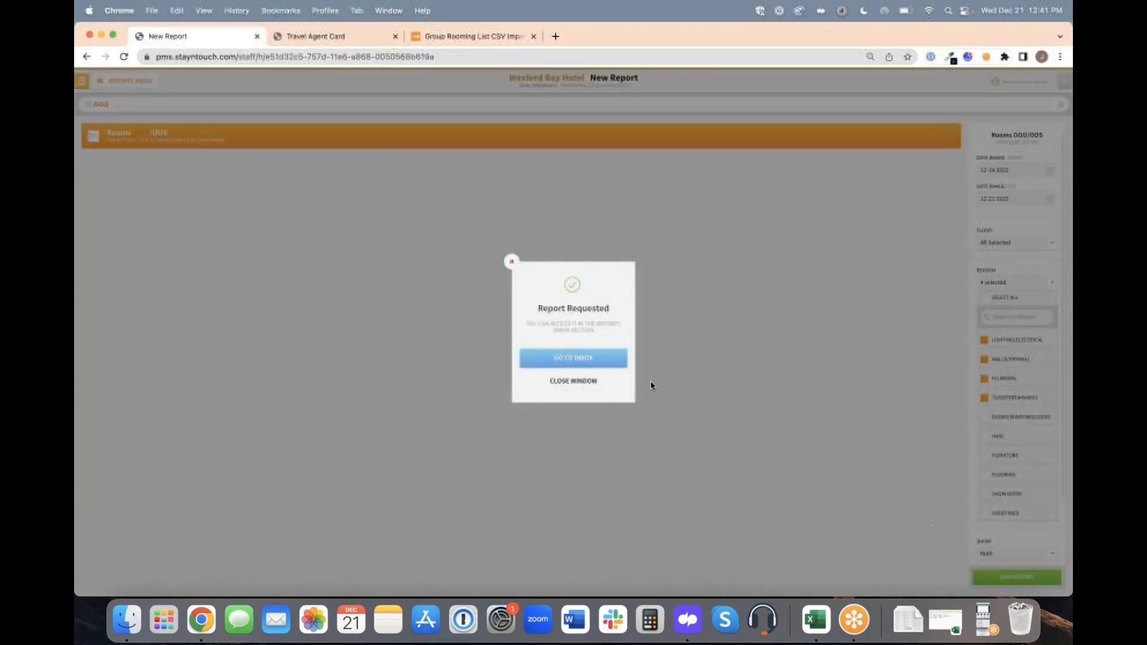
{"action": "left_click", "coordinate": [599, 386]}
Run the report again with all reasons selected and open the newest result from the Reports Inbox.
{"action": "left_click", "coordinate": [1009, 298]}
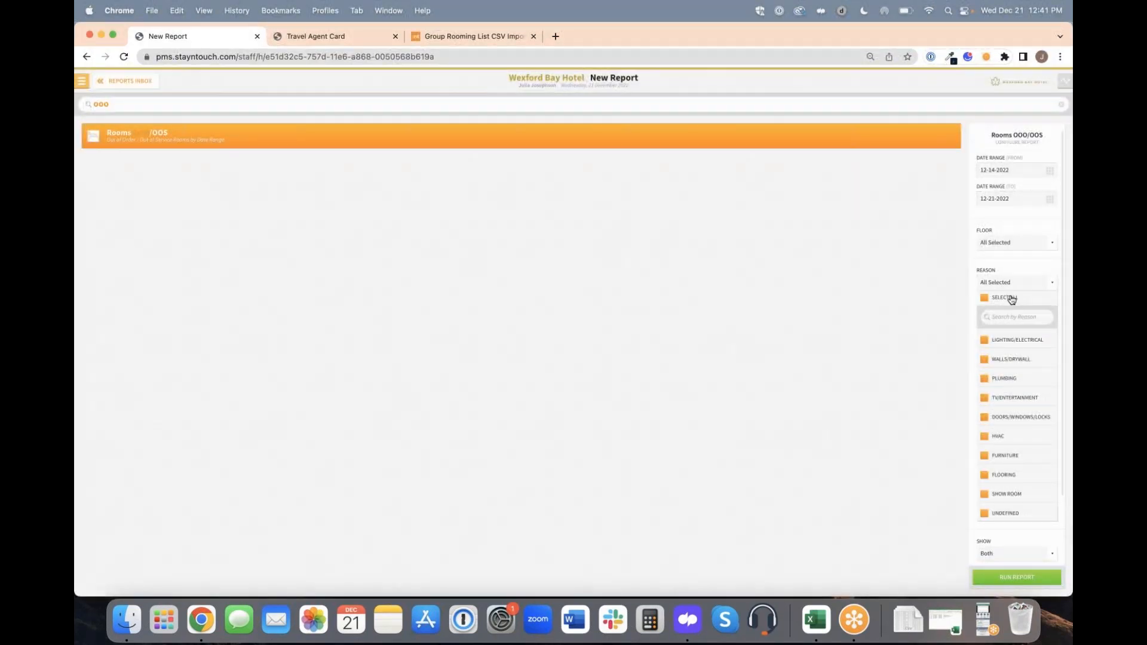
{"action": "left_click", "coordinate": [1020, 577]}
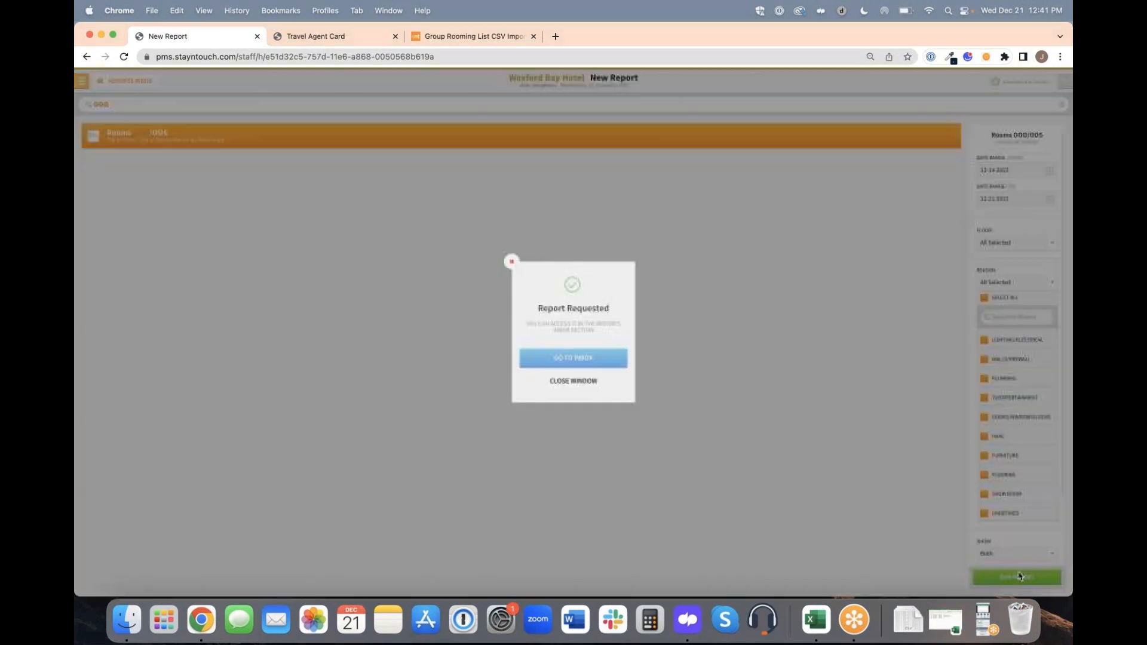
{"action": "left_click", "coordinate": [610, 354]}
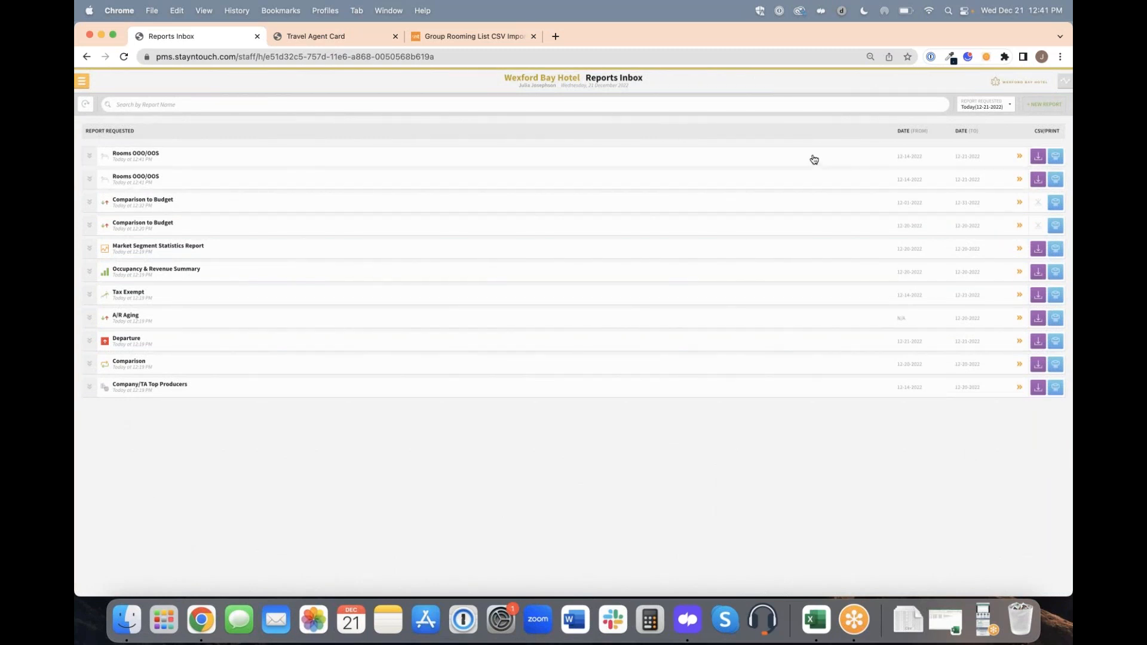
{"action": "left_click", "coordinate": [775, 162]}
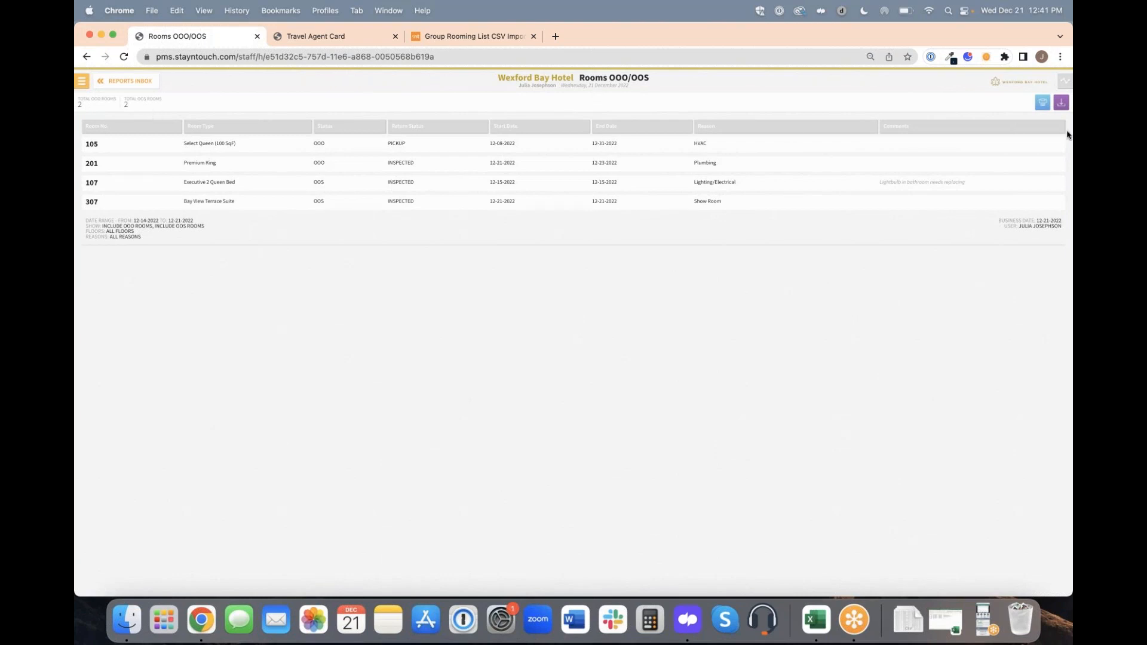
Export the Rooms OOO/OOS report as a CSV file and open the downloaded file in Excel.
{"action": "left_click", "coordinate": [1062, 105]}
{"action": "left_click", "coordinate": [909, 623]}
{"action": "left_click", "coordinate": [903, 576]}
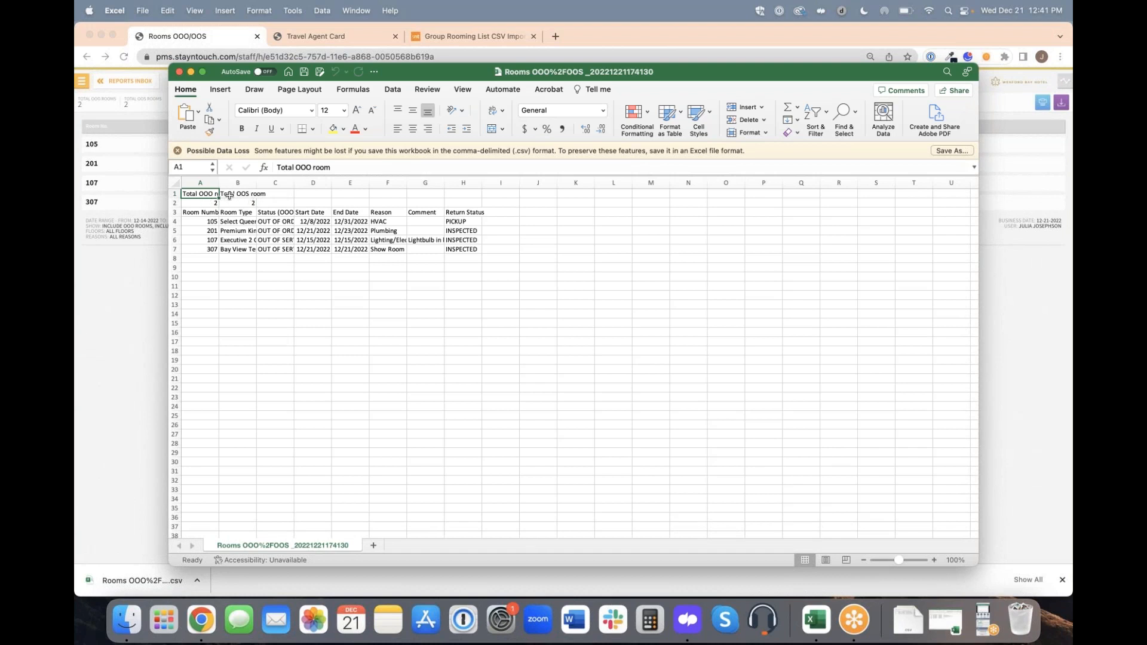
Close the exported spreadsheet and open the kiosk Check In settings in Hotel Admin.
{"action": "left_click", "coordinate": [180, 73]}
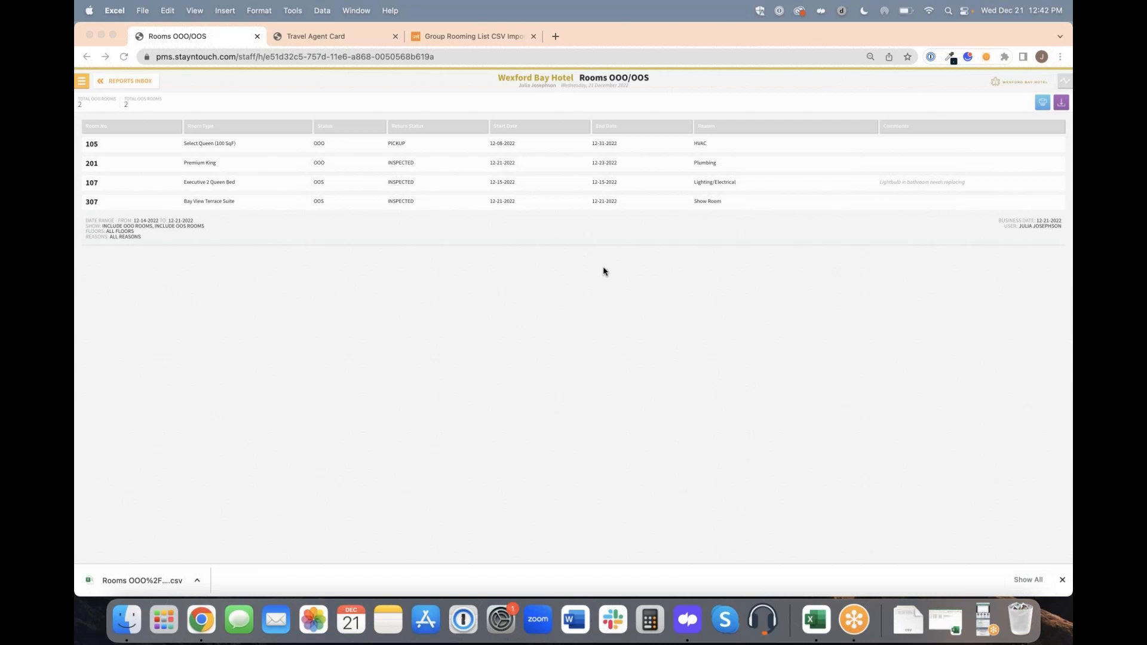
{"action": "left_click", "coordinate": [83, 80]}
{"action": "left_click", "coordinate": [83, 81]}
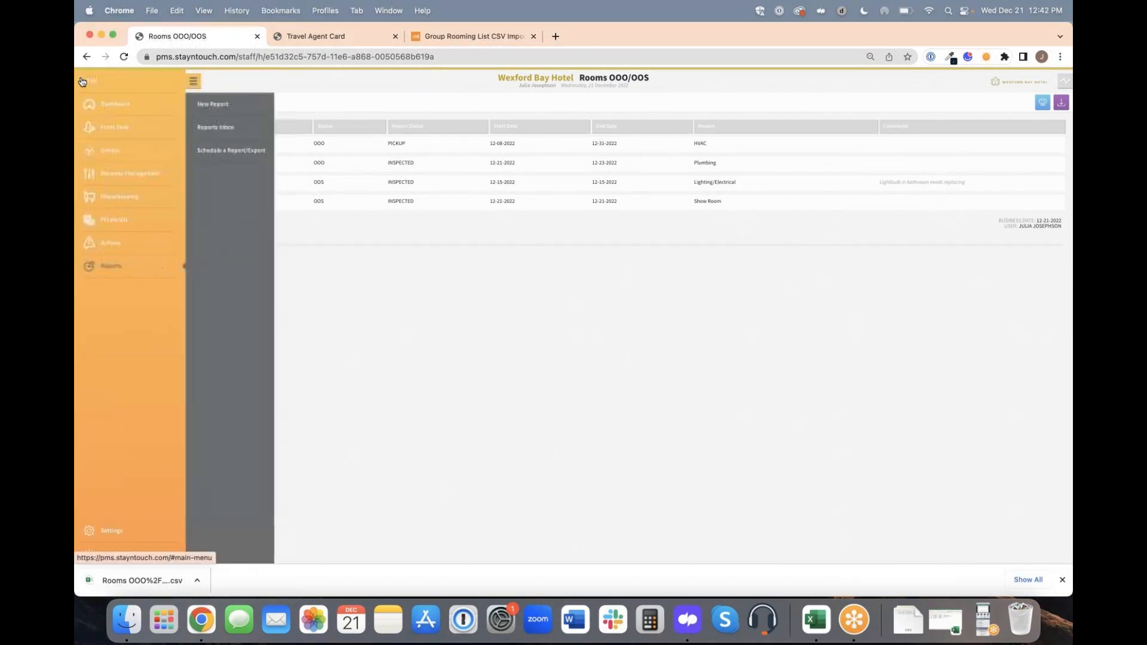
{"action": "left_click", "coordinate": [122, 529]}
{"action": "left_click", "coordinate": [256, 126]}
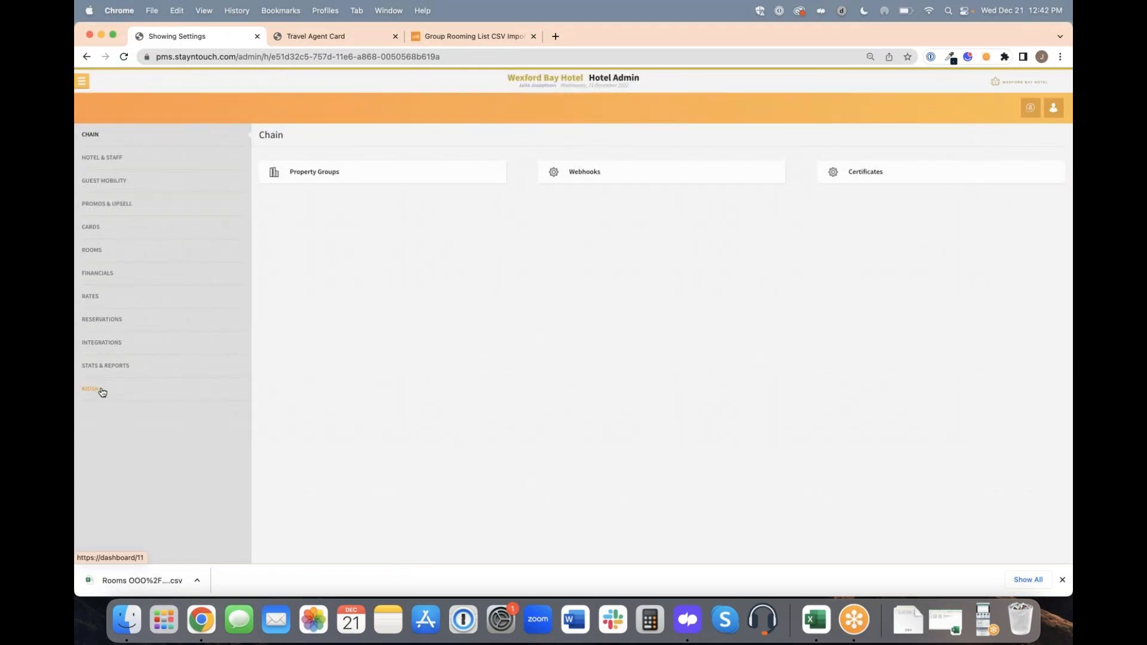
{"action": "left_click", "coordinate": [100, 391]}
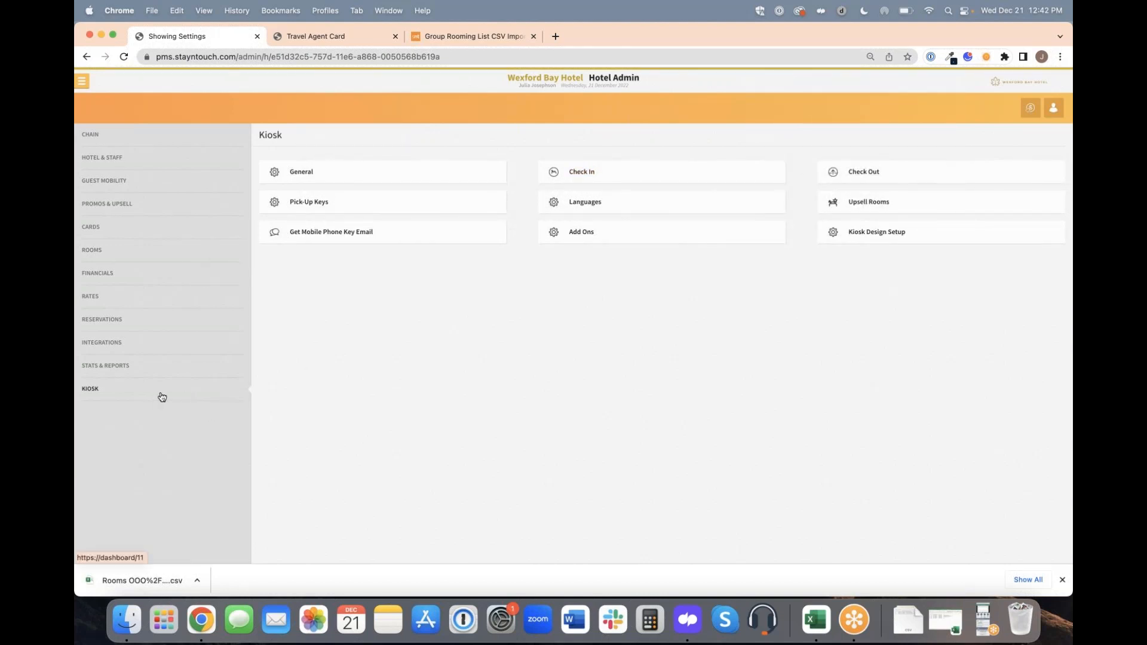
{"action": "left_click", "coordinate": [624, 169]}
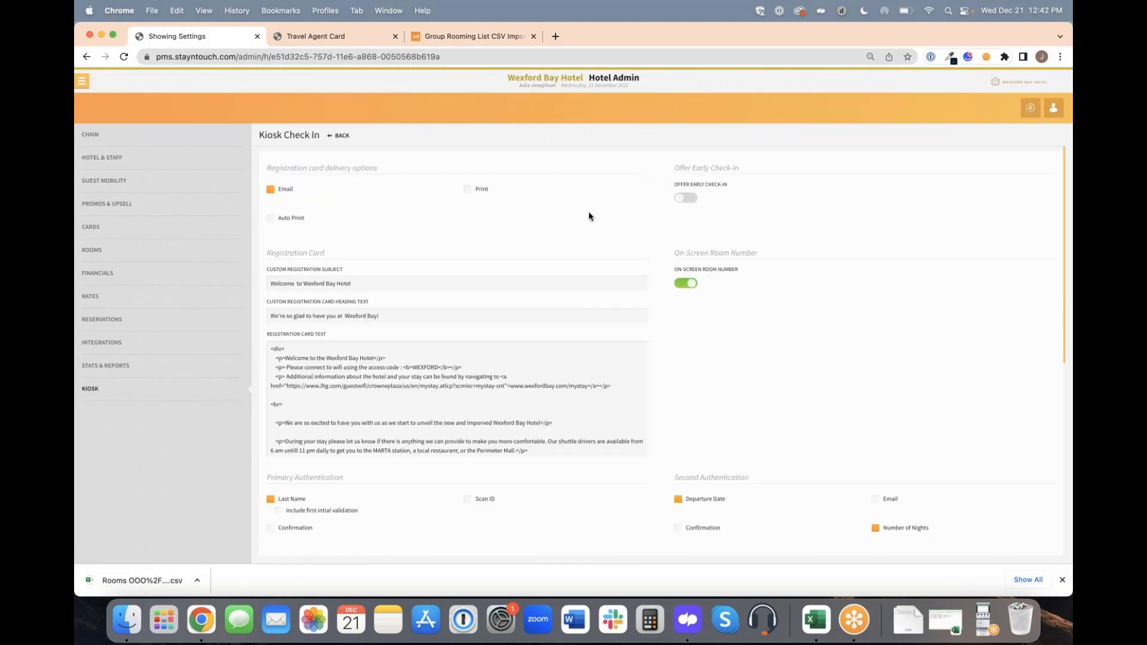
Under kiosk Primary Authentication, select first initial validation for Last Name, Scan ID and Confirmation.
{"action": "scroll", "coordinate": [590, 217], "scroll_direction": "down", "scroll_amount": 4}
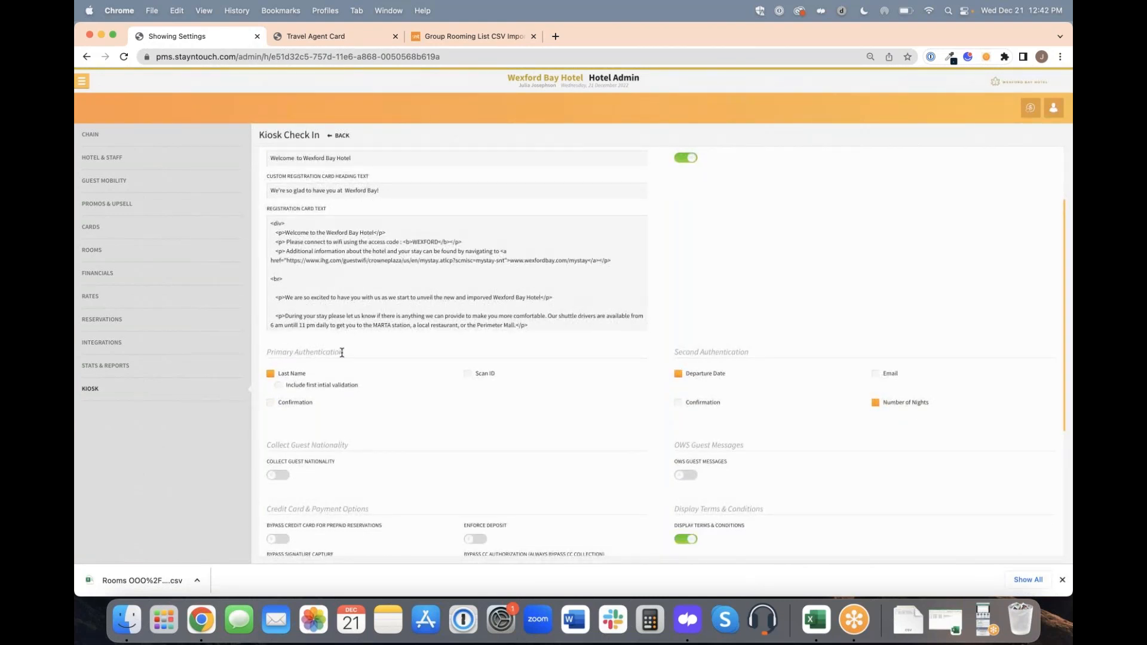
{"action": "left_click", "coordinate": [296, 390]}
{"action": "left_click", "coordinate": [468, 374]}
{"action": "left_click", "coordinate": [271, 402]}
Leave the kiosk settings for the Manage Groups list and dismiss the browser's downloads bar.
{"action": "left_click", "coordinate": [83, 88]}
{"action": "left_click", "coordinate": [120, 151]}
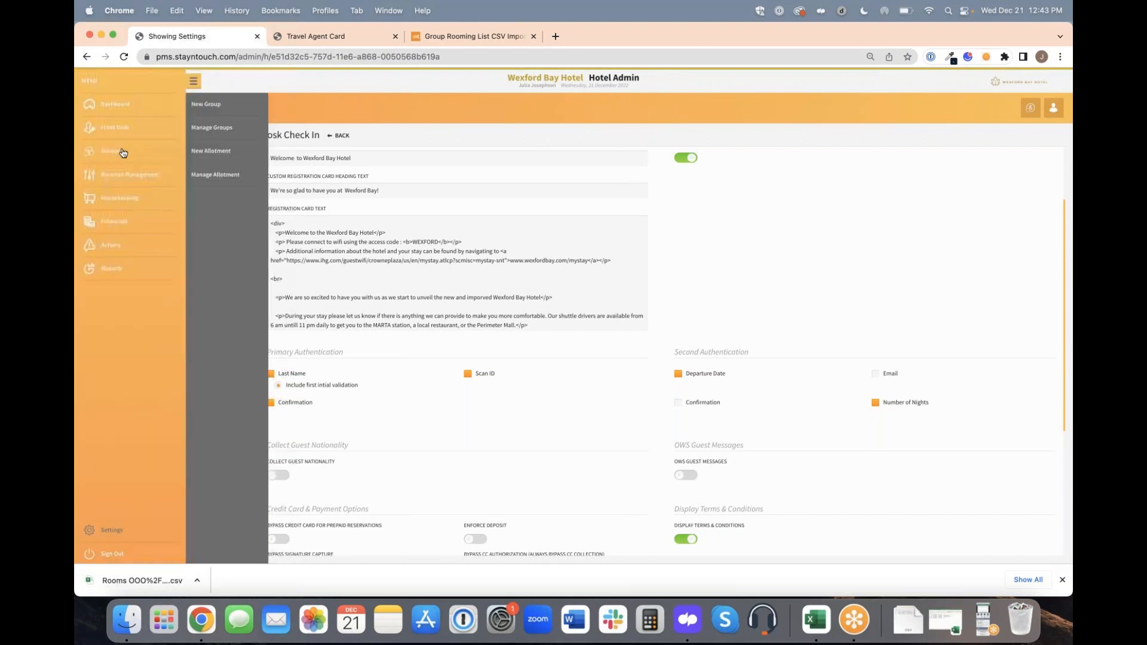
{"action": "left_click", "coordinate": [252, 129]}
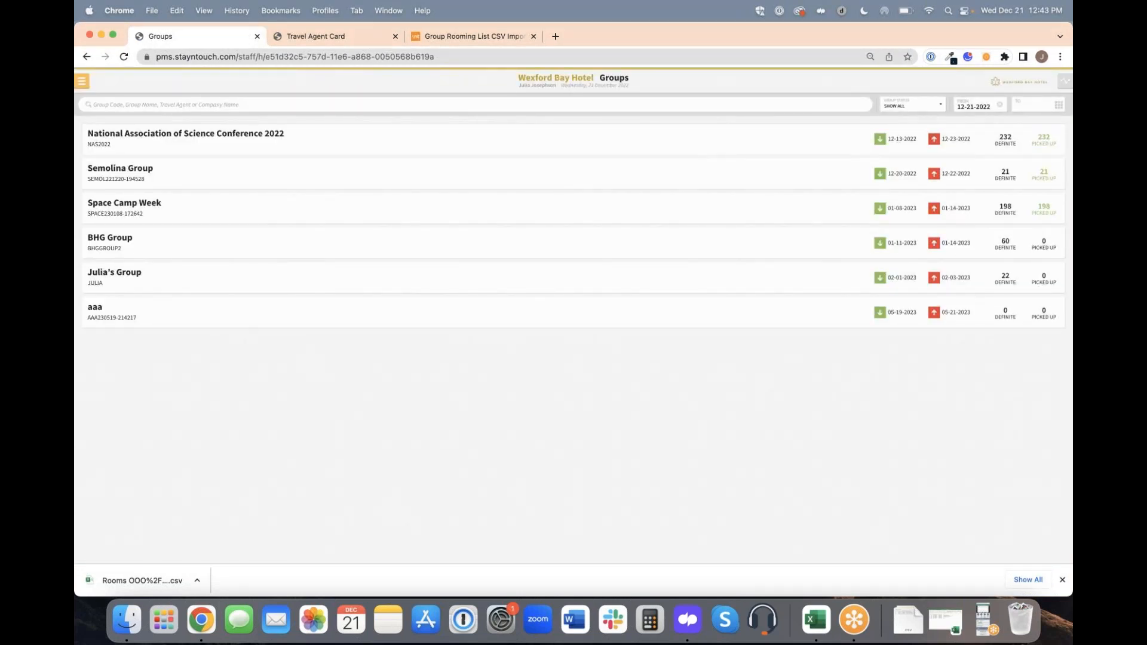
{"action": "left_click", "coordinate": [1061, 580]}
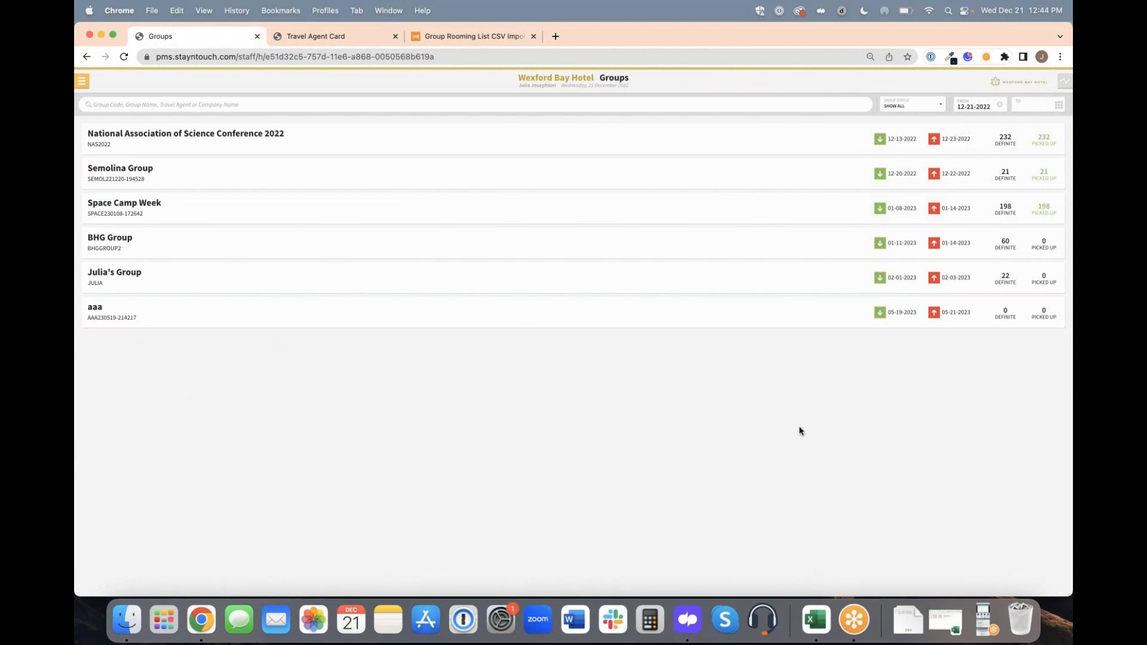
Open the group arriving 02-01-2023, view its Room Block Details and go to its Rooming List.
{"action": "left_click", "coordinate": [239, 282]}
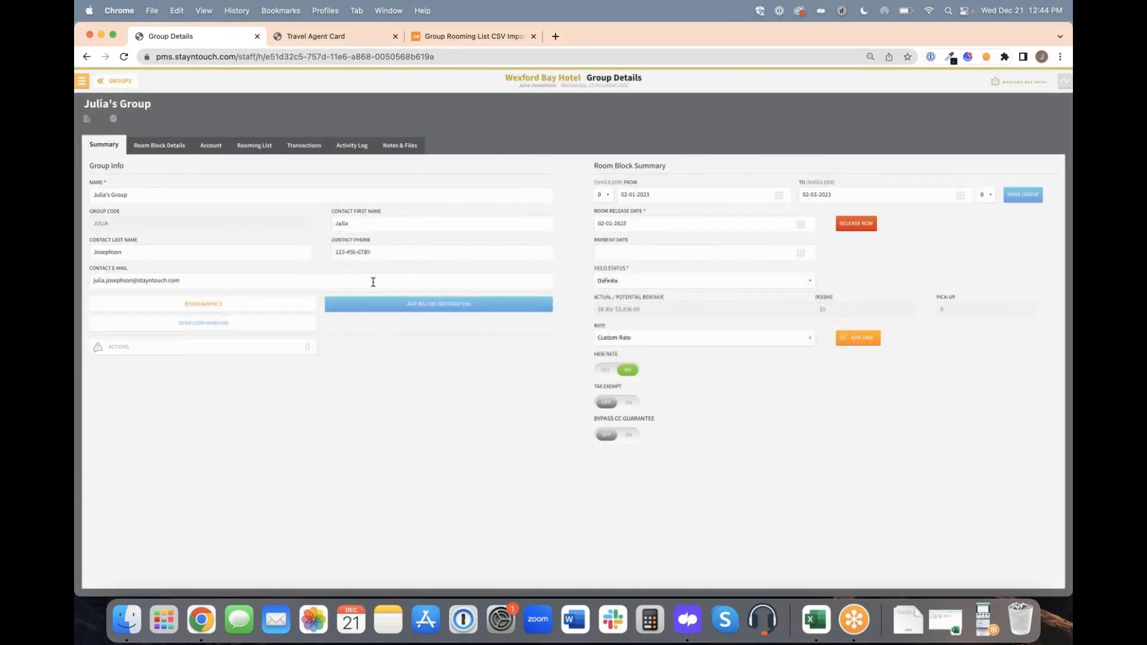
{"action": "left_click", "coordinate": [168, 146]}
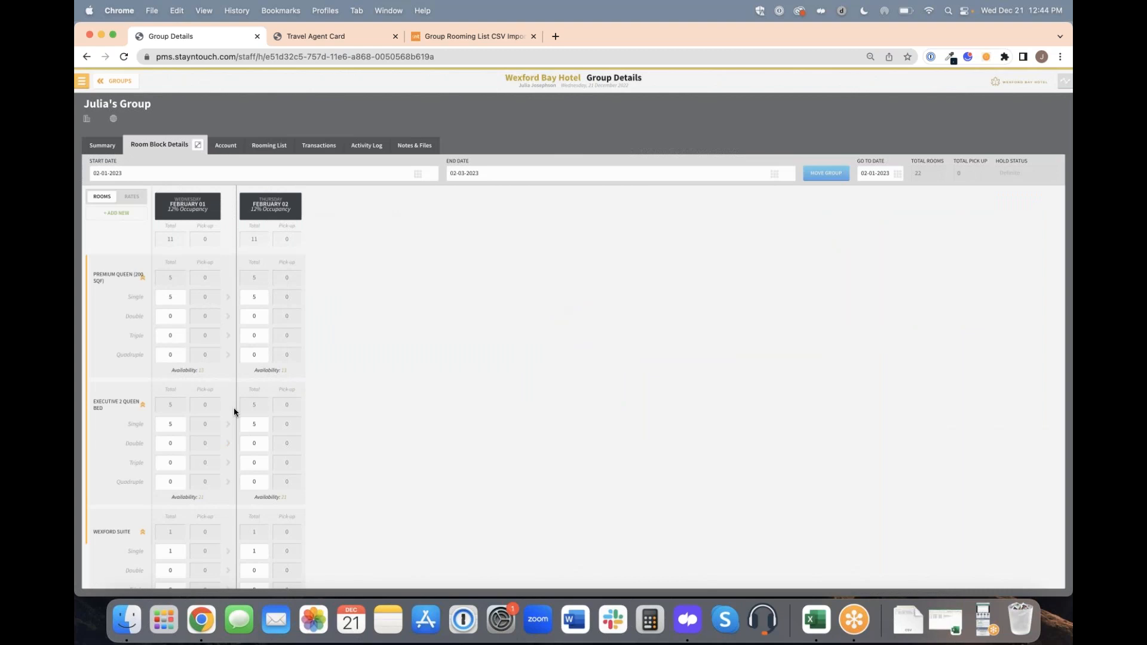
{"action": "left_click", "coordinate": [278, 146]}
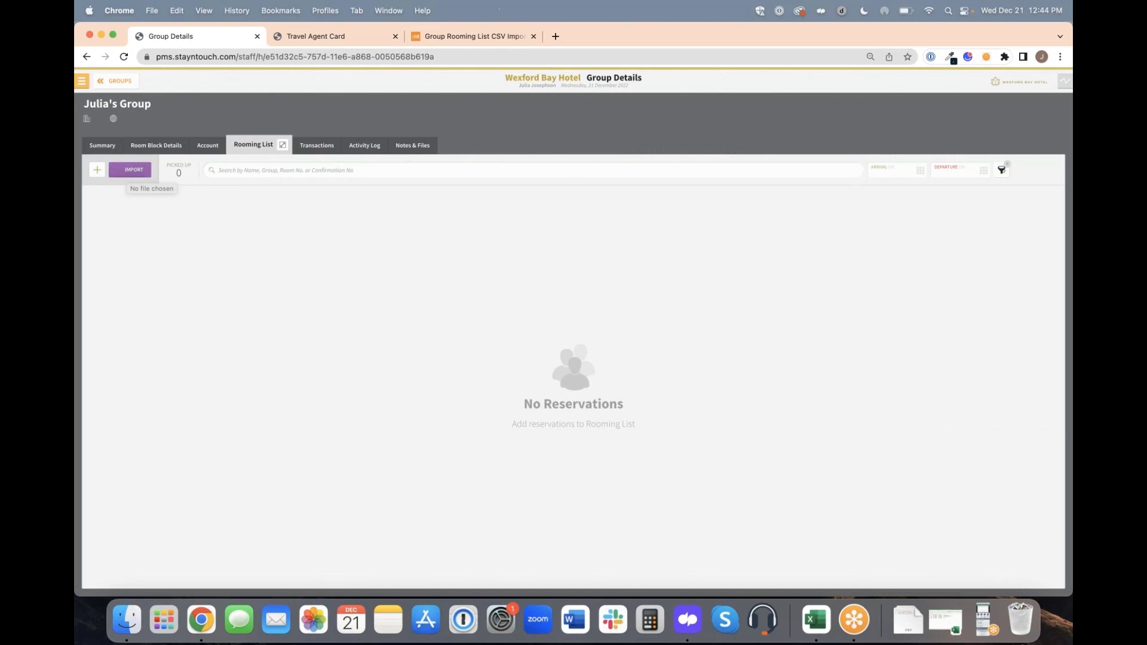
Download the Group Rooming List Template CSV attached to the Group Rooming List CSV Import help article and open it in Excel.
{"action": "left_click", "coordinate": [470, 38]}
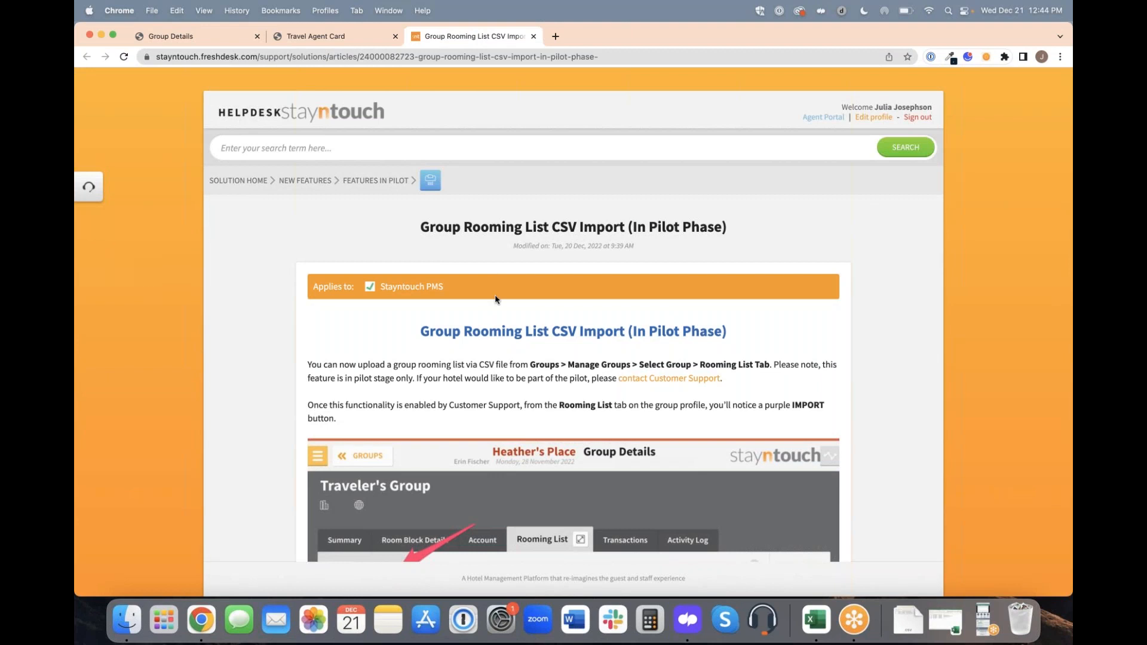
{"action": "scroll", "coordinate": [501, 312], "scroll_direction": "down", "scroll_amount": 10}
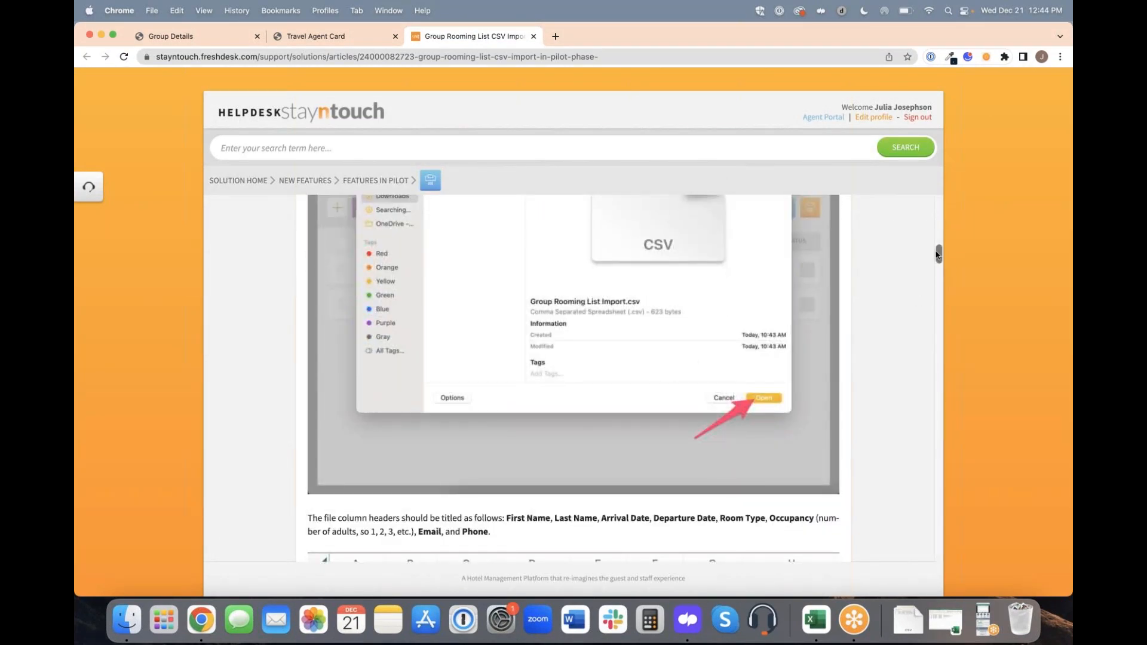
{"action": "left_click_drag", "start_coordinate": [939, 255], "coordinate": [935, 567]}
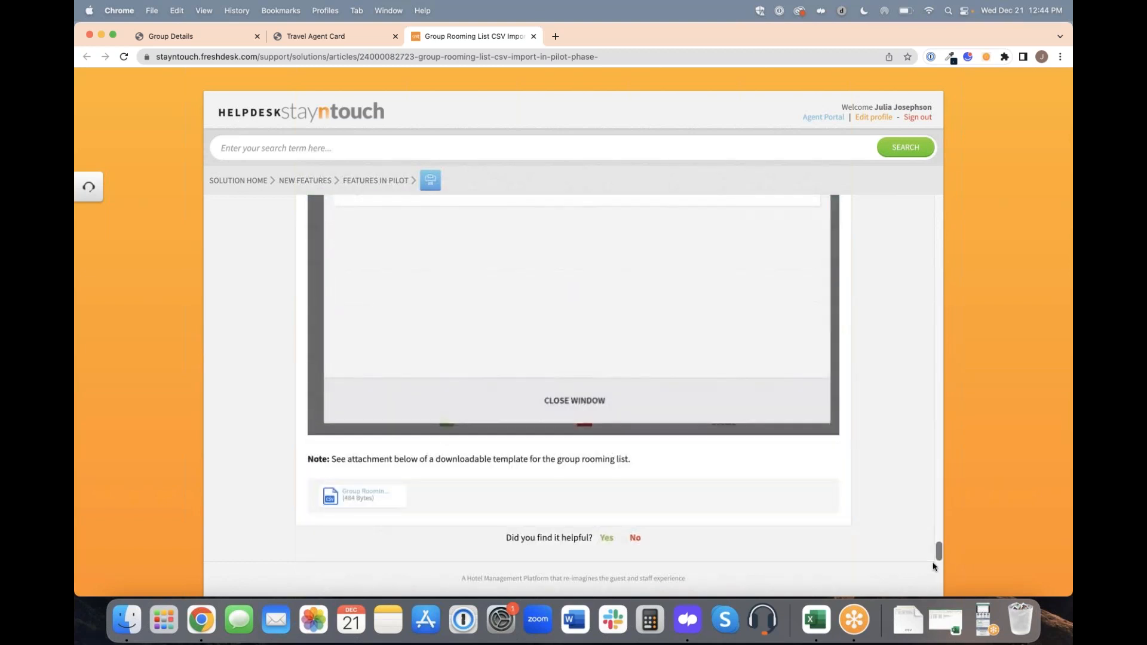
{"action": "left_click", "coordinate": [352, 495]}
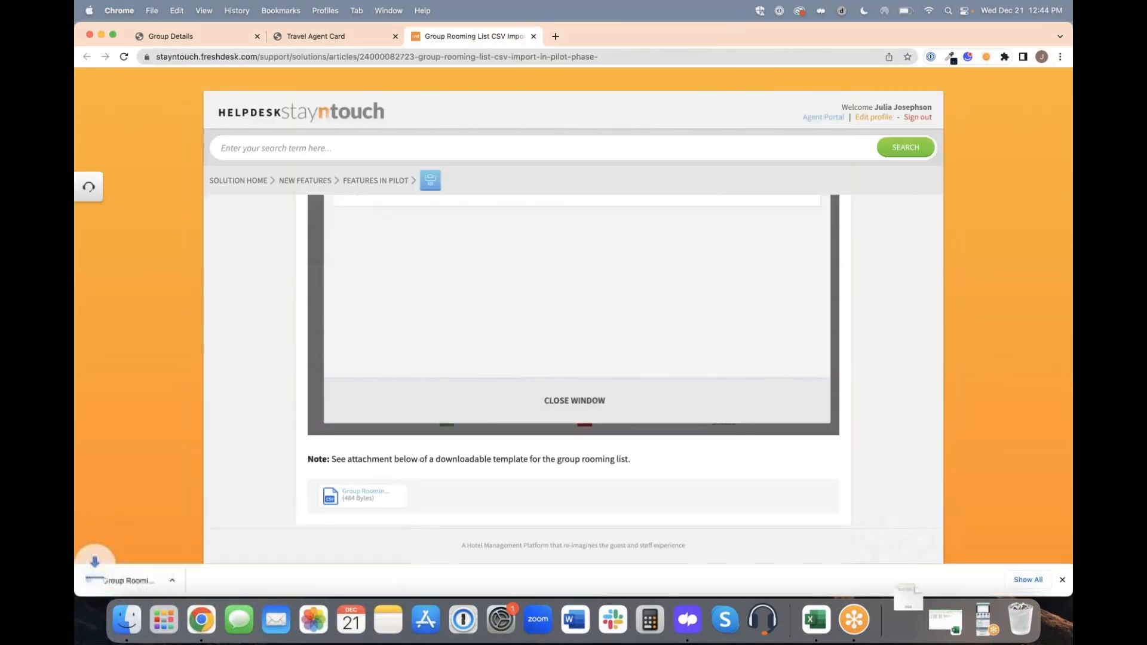
{"action": "left_click", "coordinate": [154, 578]}
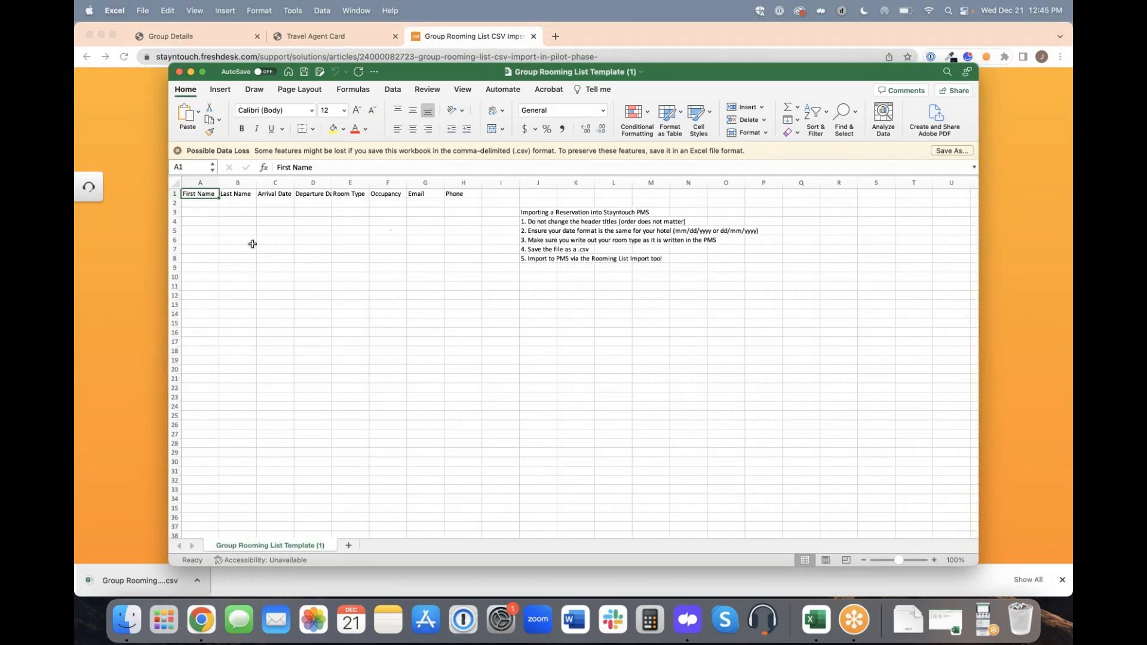
Examine the template's name, date, room type and occupancy columns against the import instructions, and close the file.
{"action": "left_click", "coordinate": [211, 183]}
{"action": "left_click", "coordinate": [238, 183]}
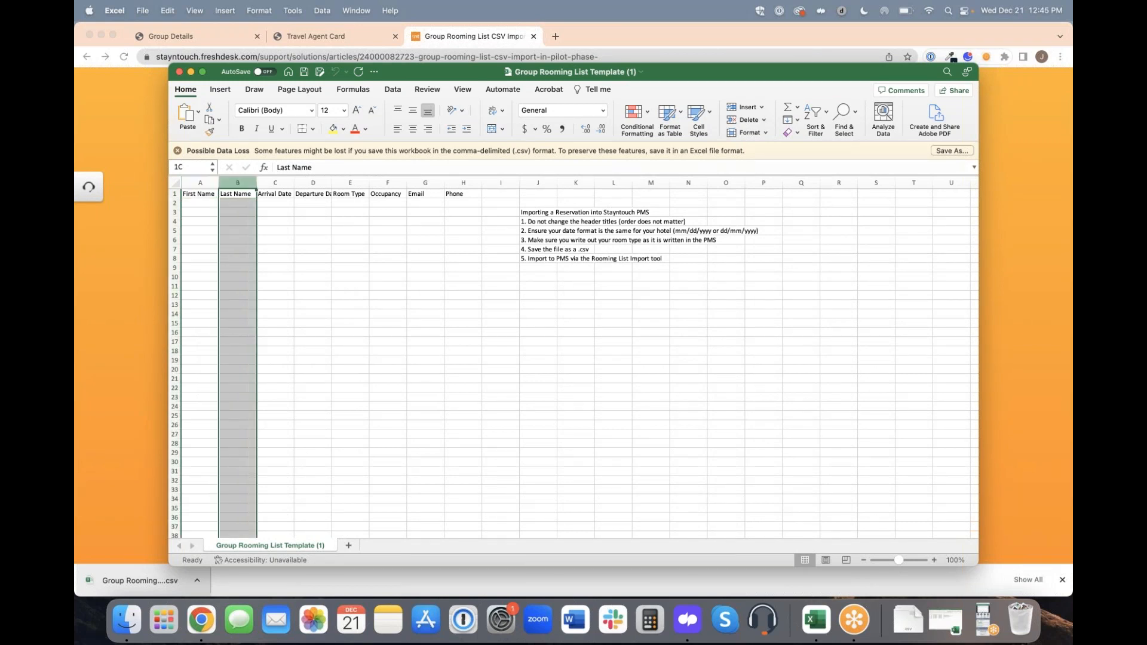
{"action": "left_click", "coordinate": [275, 184]}
{"action": "left_click", "coordinate": [313, 183]}
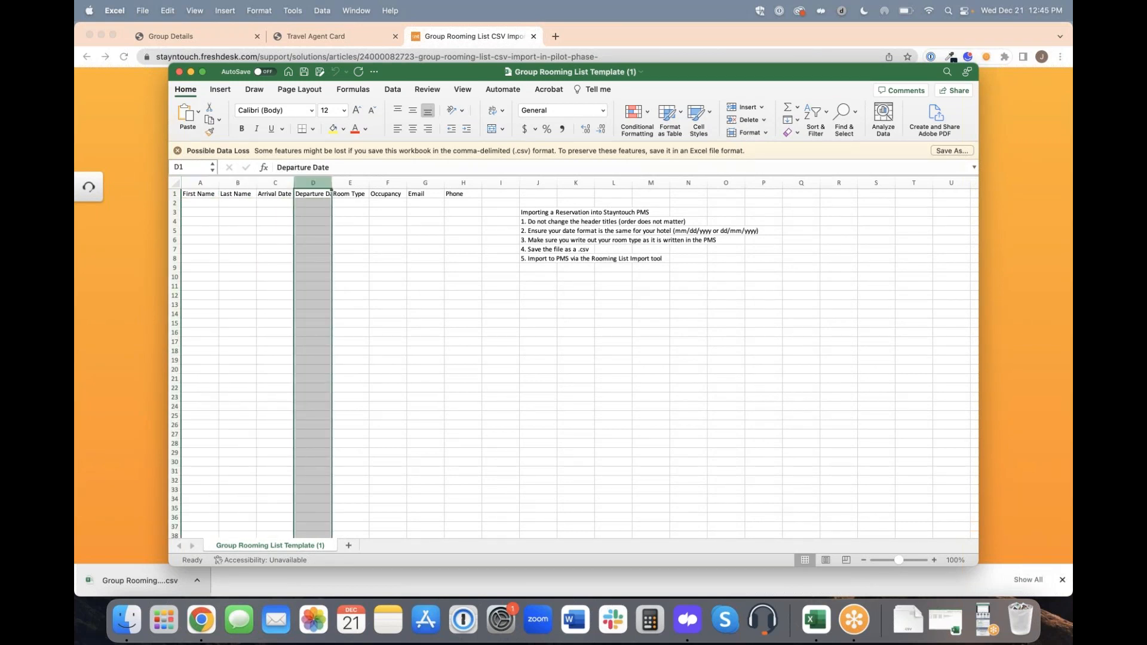
{"action": "left_click", "coordinate": [350, 183]}
{"action": "left_click", "coordinate": [388, 183]}
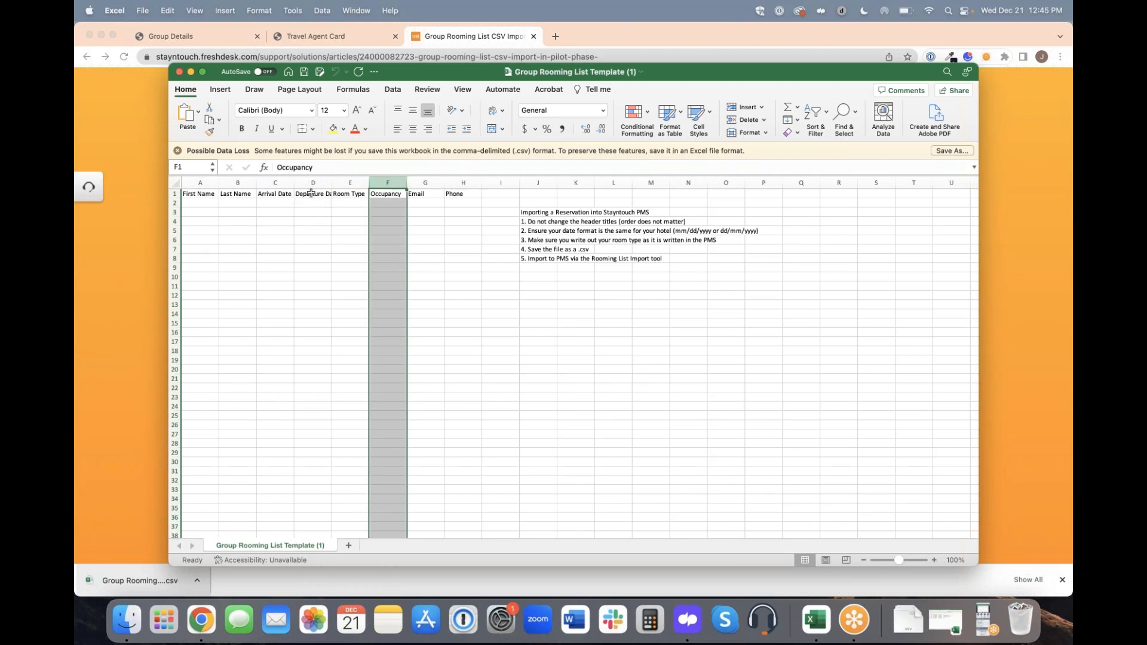
{"action": "left_click", "coordinate": [305, 238]}
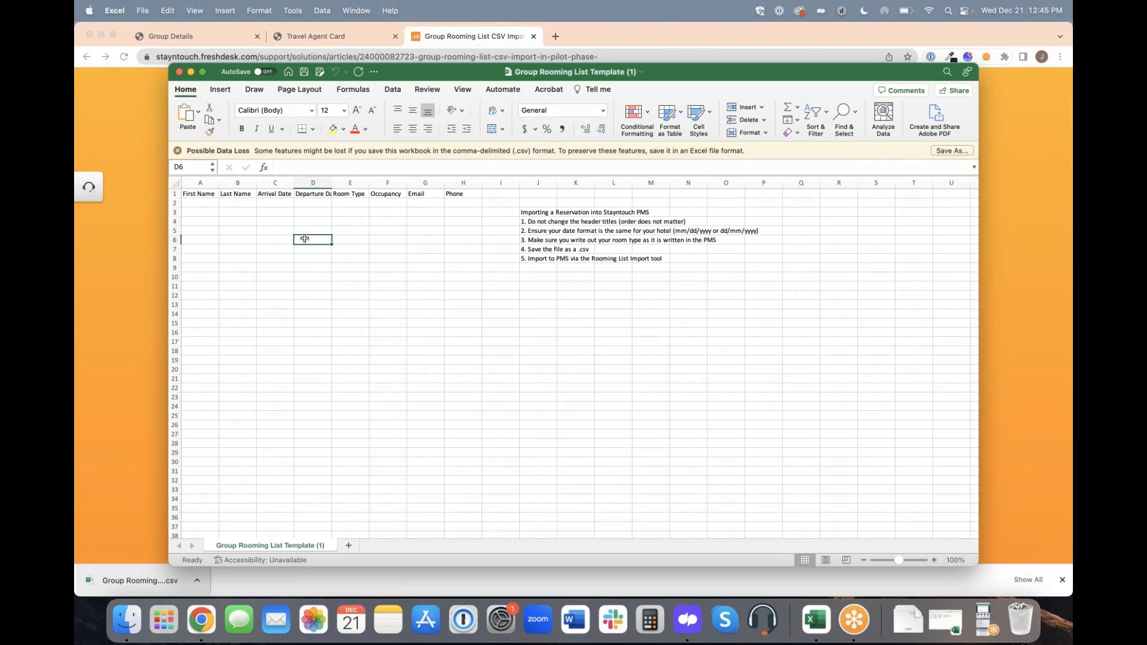
{"action": "left_click", "coordinate": [272, 195]}
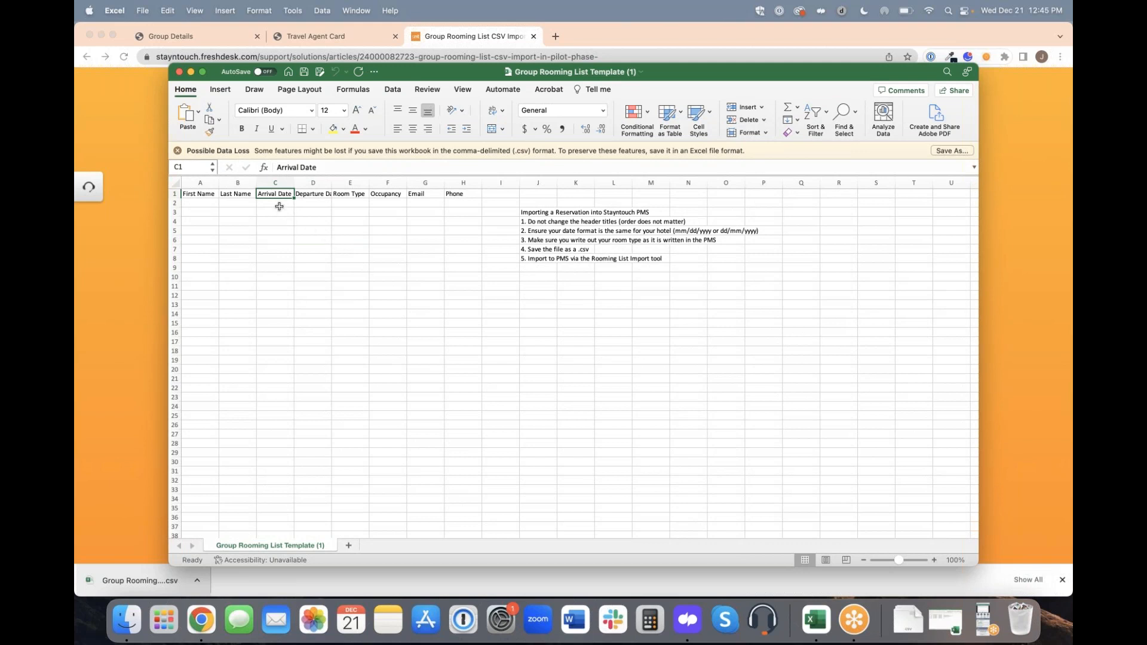
{"action": "left_click_drag", "start_coordinate": [276, 206], "coordinate": [300, 223]}
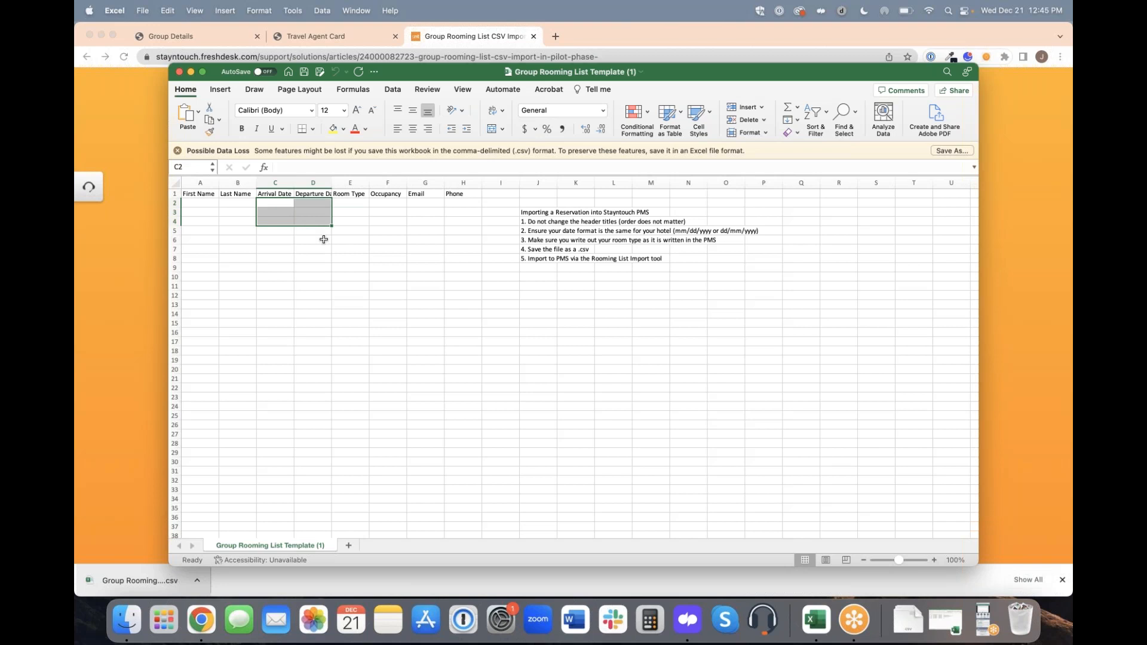
{"action": "left_click", "coordinate": [309, 267]}
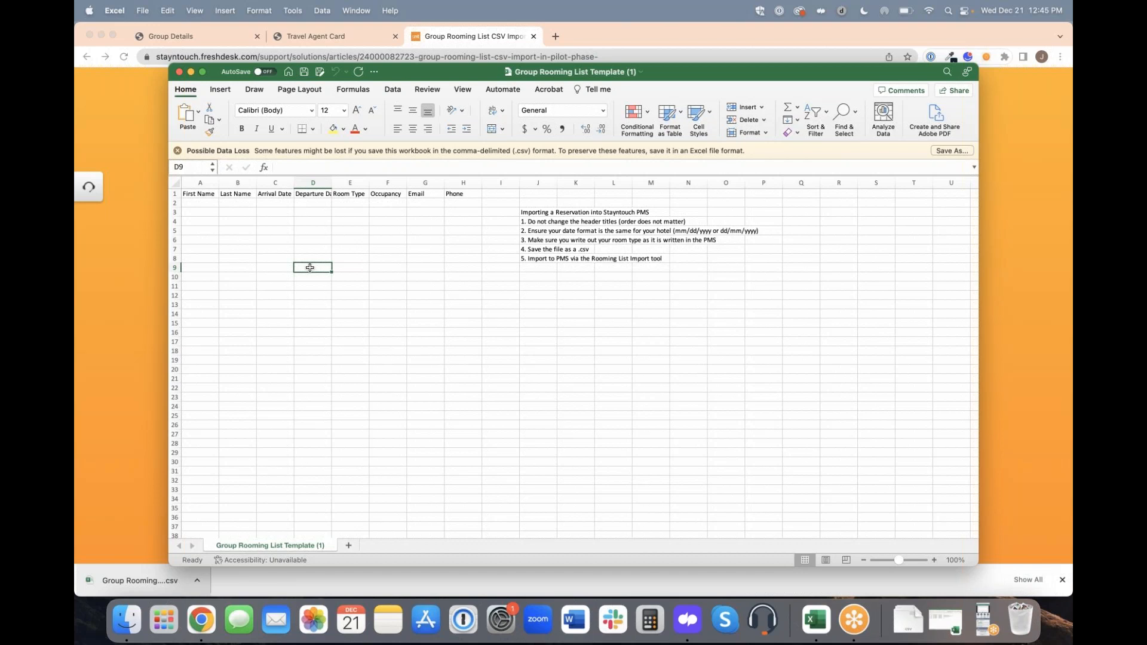
{"action": "left_click", "coordinate": [360, 205]}
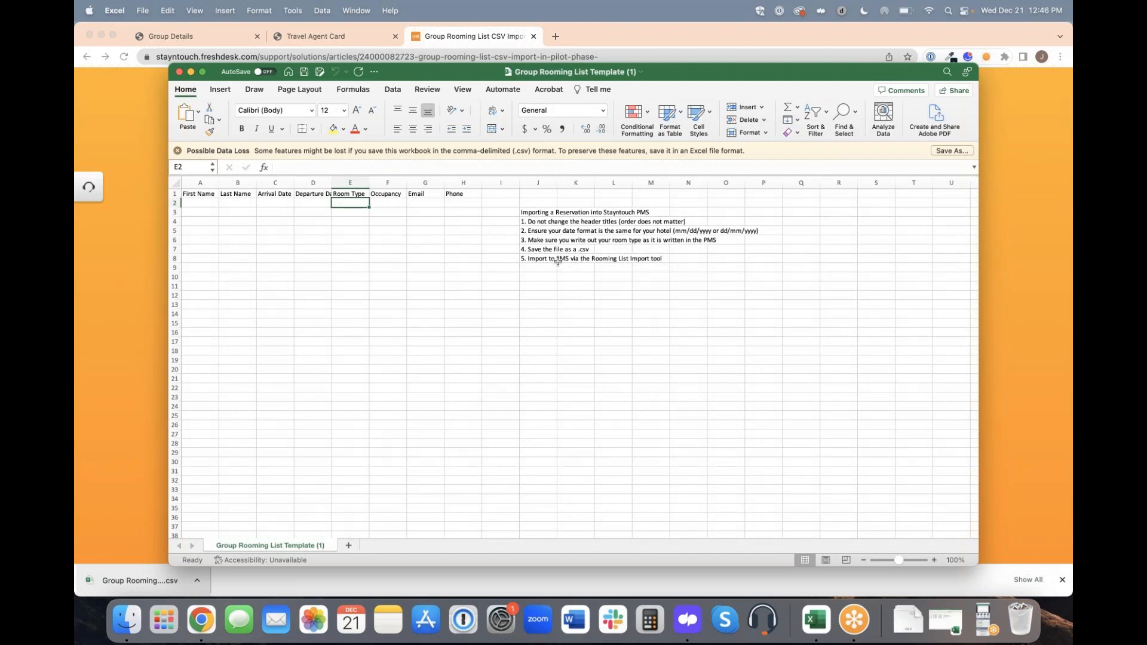
{"action": "left_click", "coordinate": [179, 72]}
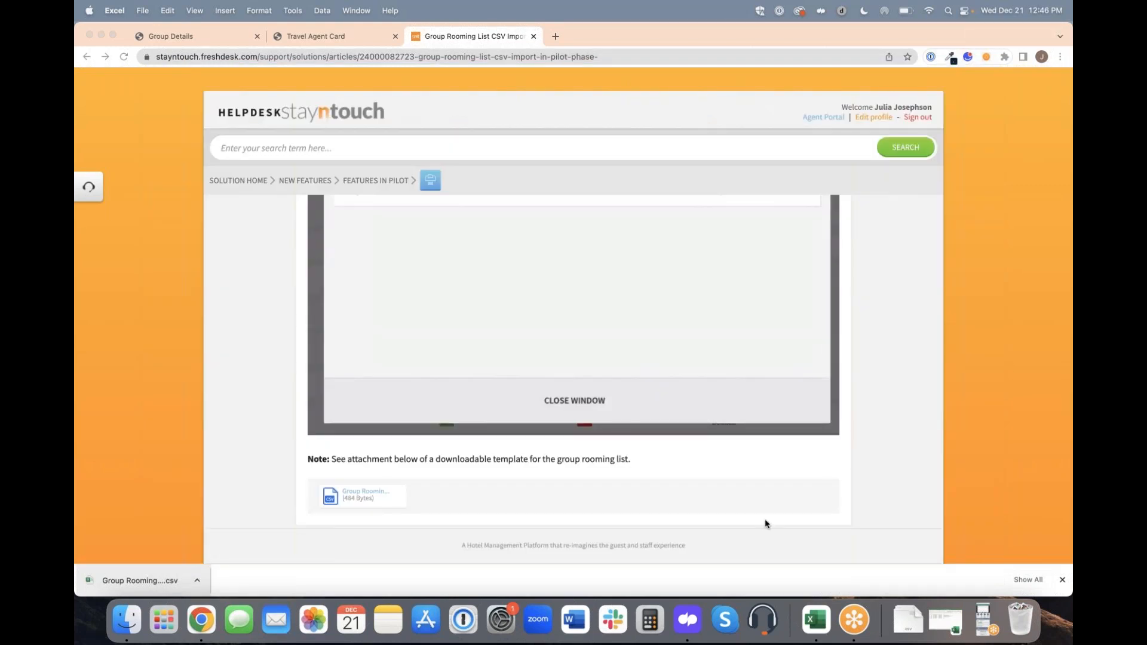
Open the filled-in test rooming list CSV, delete the import instructions in J3:J8 and save the file.
{"action": "left_click", "coordinate": [946, 622]}
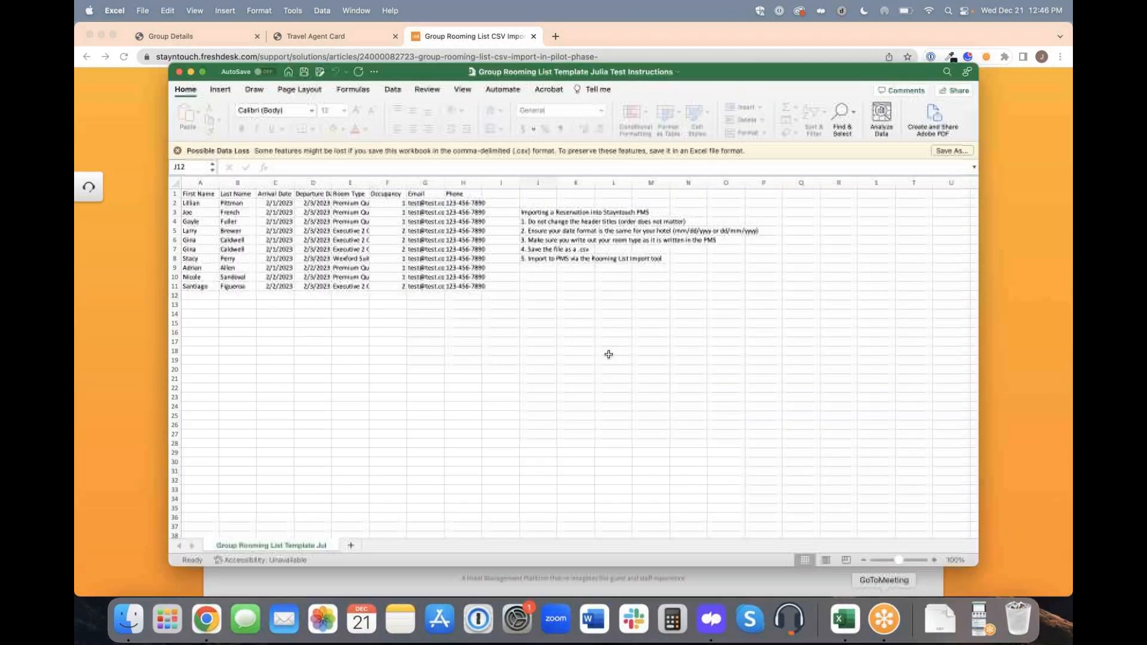
{"action": "left_click_drag", "start_coordinate": [534, 213], "coordinate": [534, 258]}
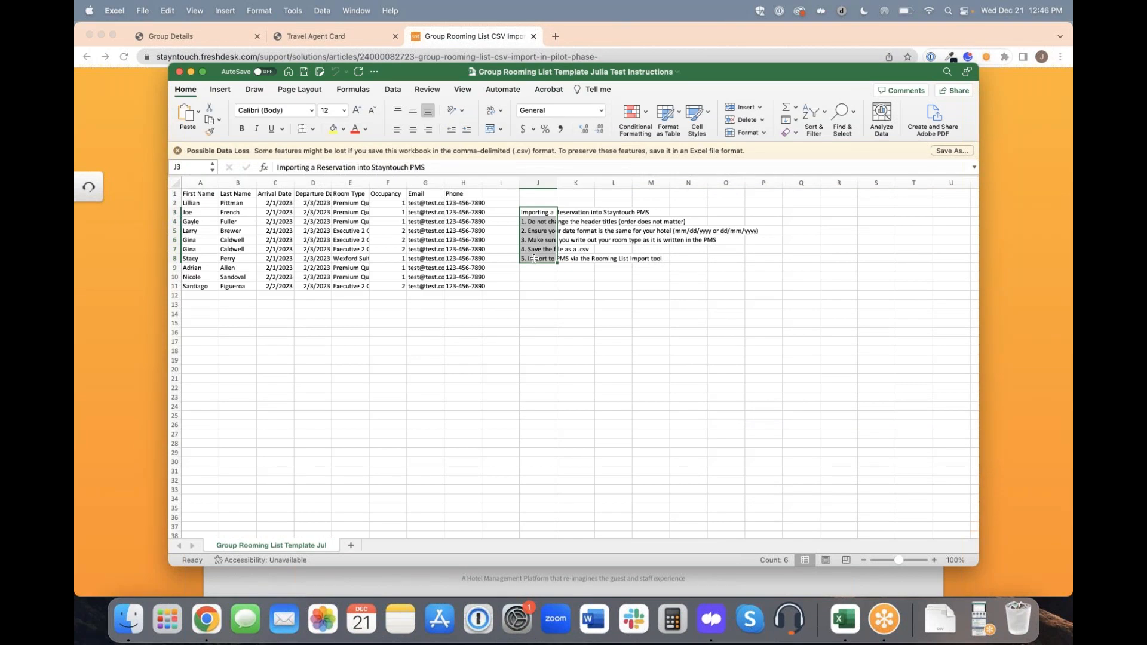
{"action": "key", "text": "Delete"}
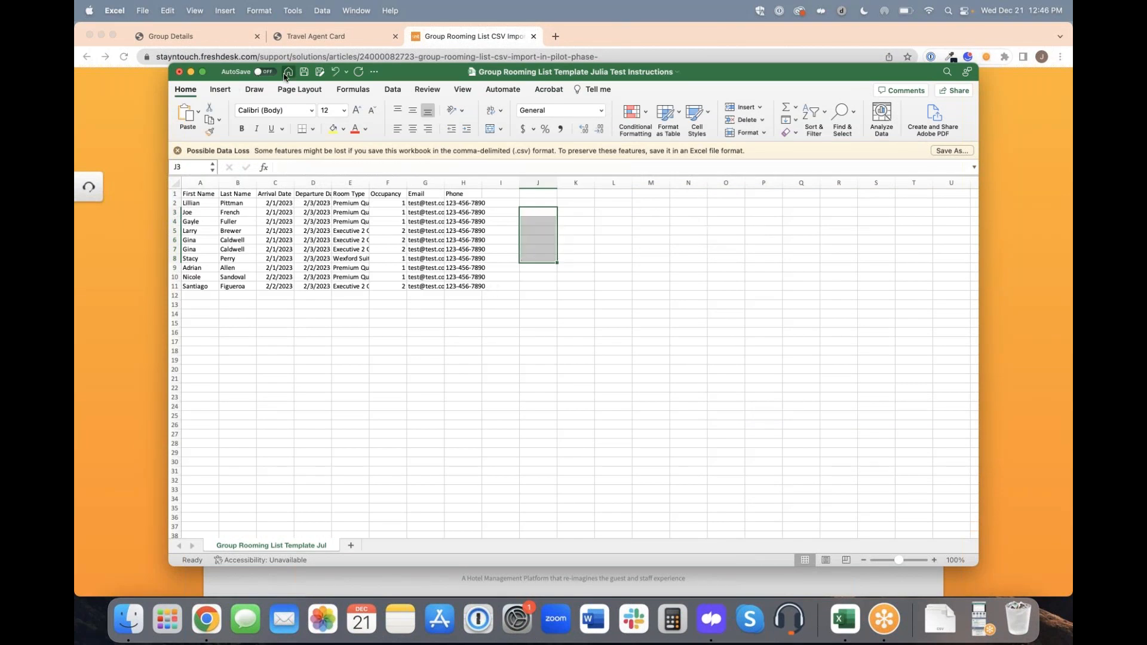
{"action": "left_click", "coordinate": [305, 72]}
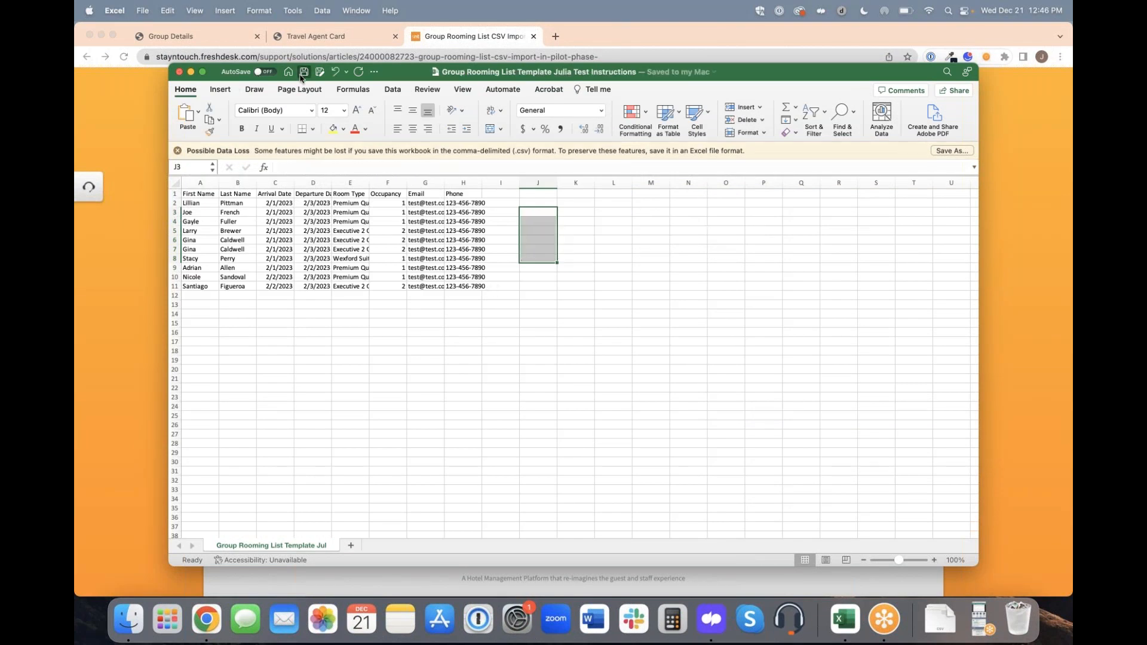
Fit the widths of the Email, Phone and Room Type columns to their contents.
{"action": "double_click", "coordinate": [445, 183]}
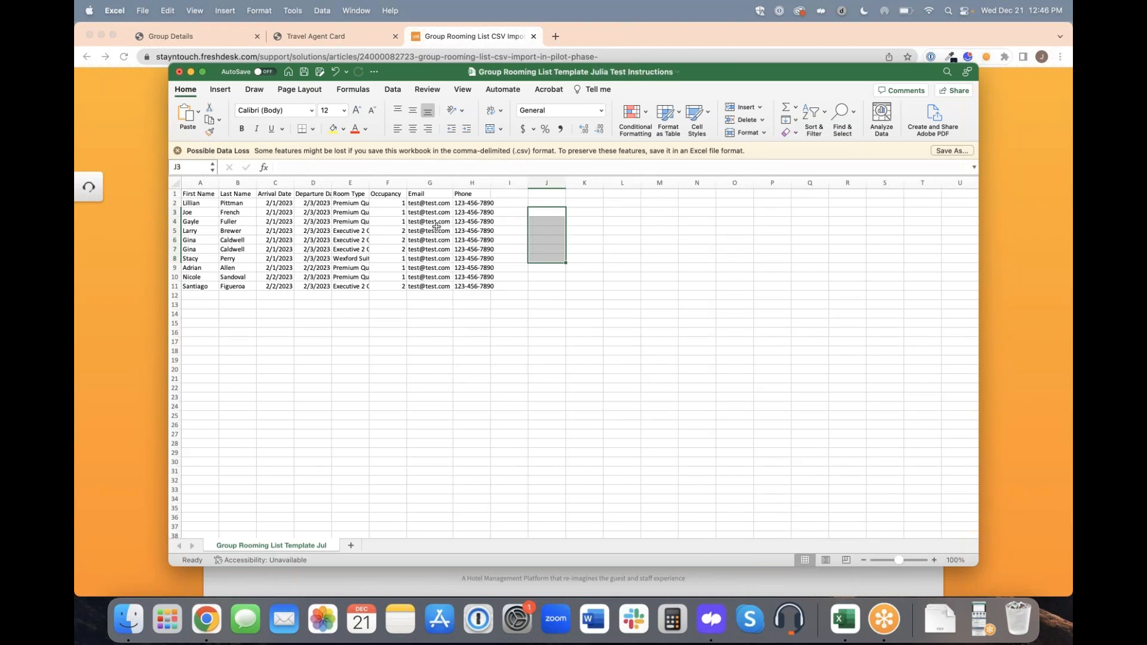
{"action": "double_click", "coordinate": [491, 183]}
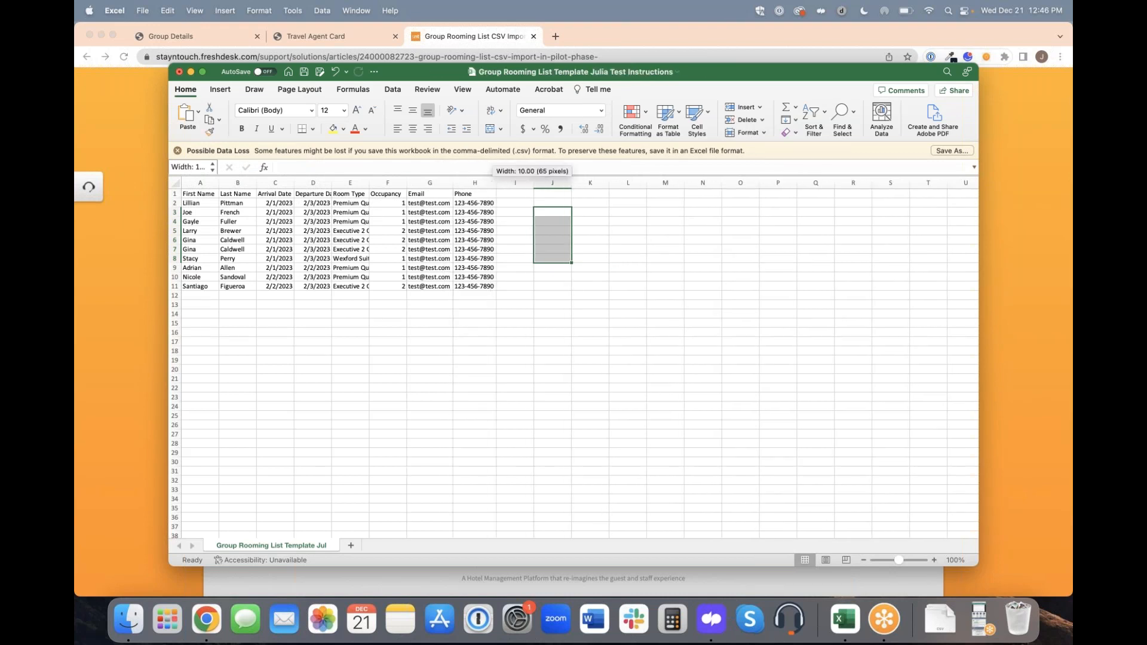
{"action": "double_click", "coordinate": [369, 183]}
Review the guests' Occupancy and Email entries in rows 2 to 11.
{"action": "left_click_drag", "start_coordinate": [437, 204], "coordinate": [445, 284]}
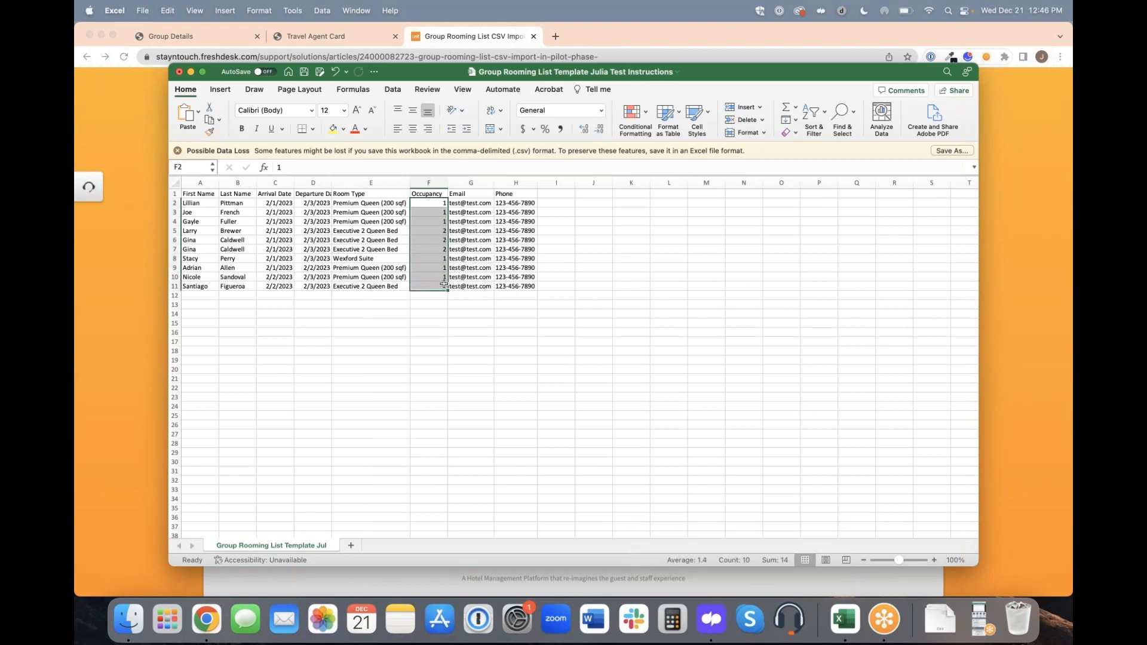
{"action": "left_click", "coordinate": [436, 304]}
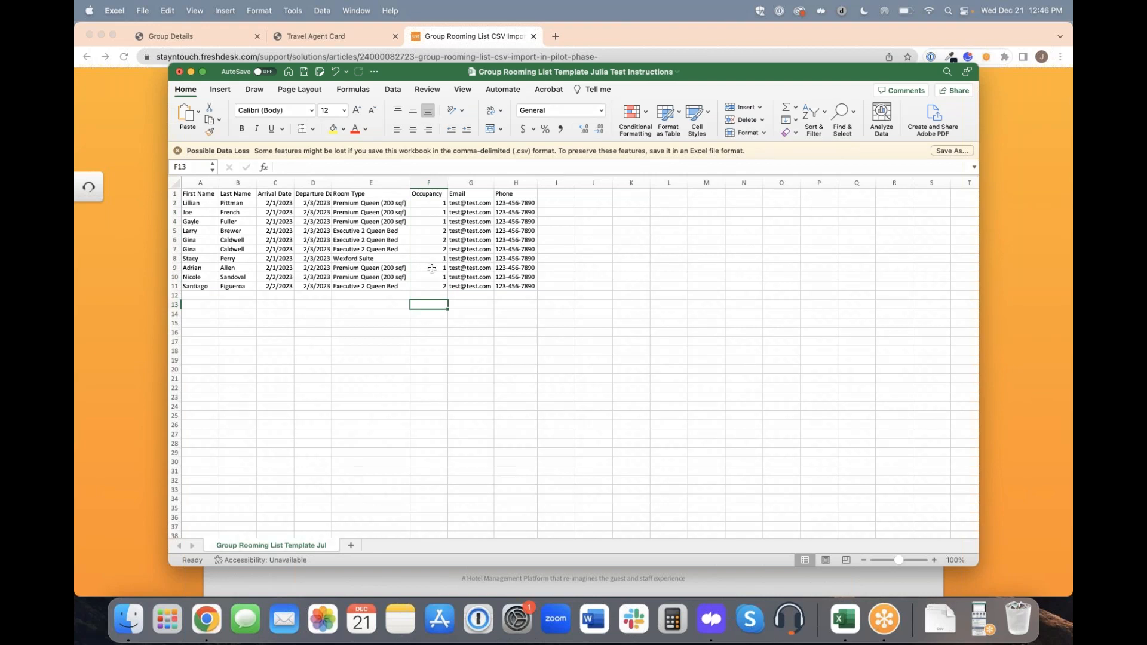
{"action": "left_click_drag", "start_coordinate": [480, 203], "coordinate": [480, 287]}
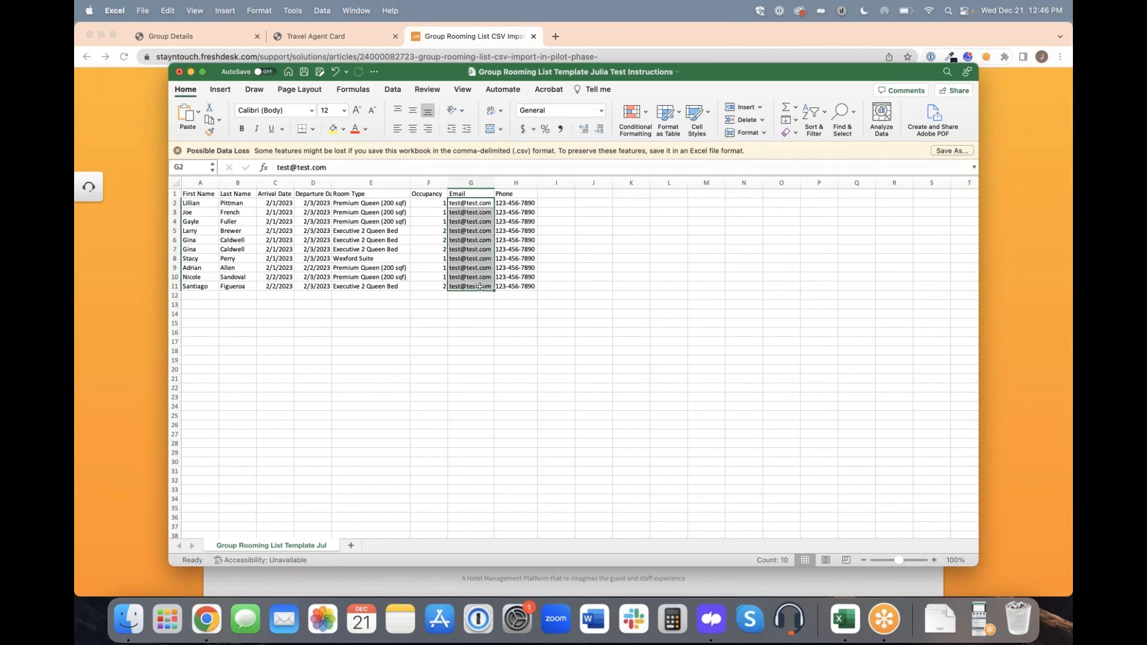
Check the last guest's email and phone entries in row 11, save the rooming list CSV and close it.
{"action": "left_click", "coordinate": [481, 287]}
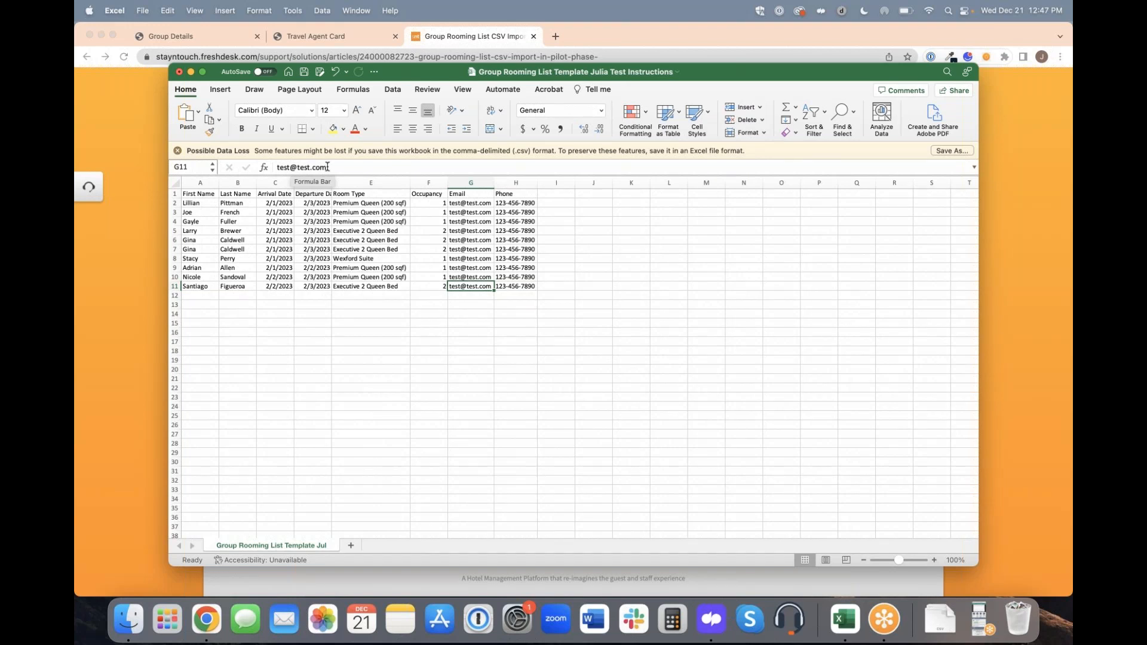
{"action": "key", "text": "Right"}
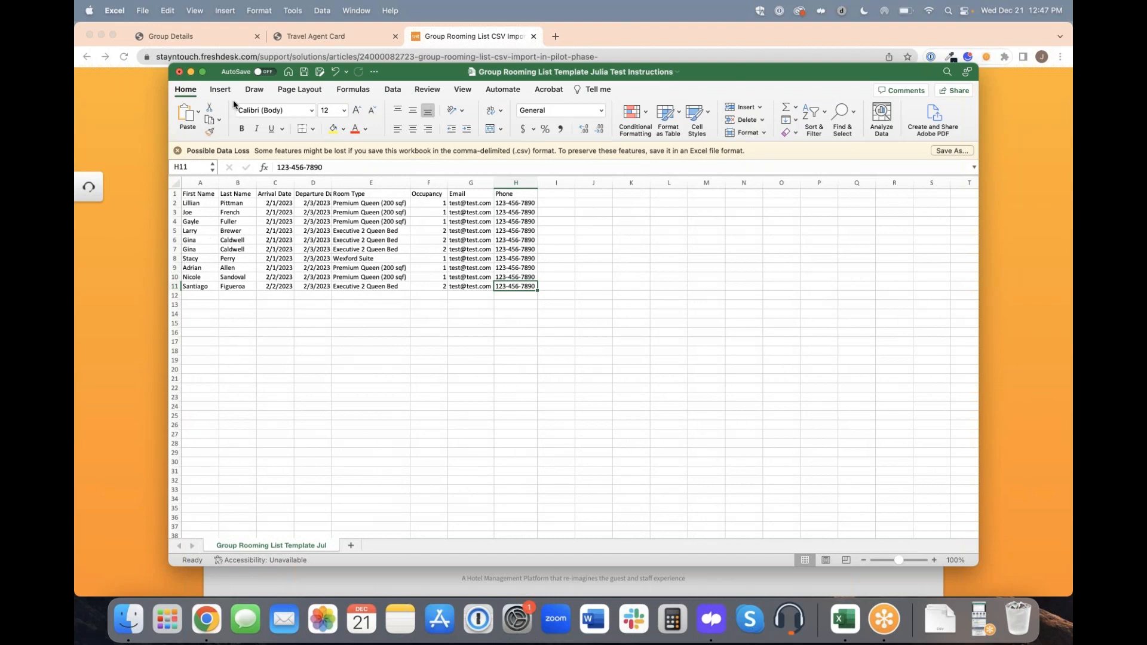
{"action": "left_click", "coordinate": [305, 71]}
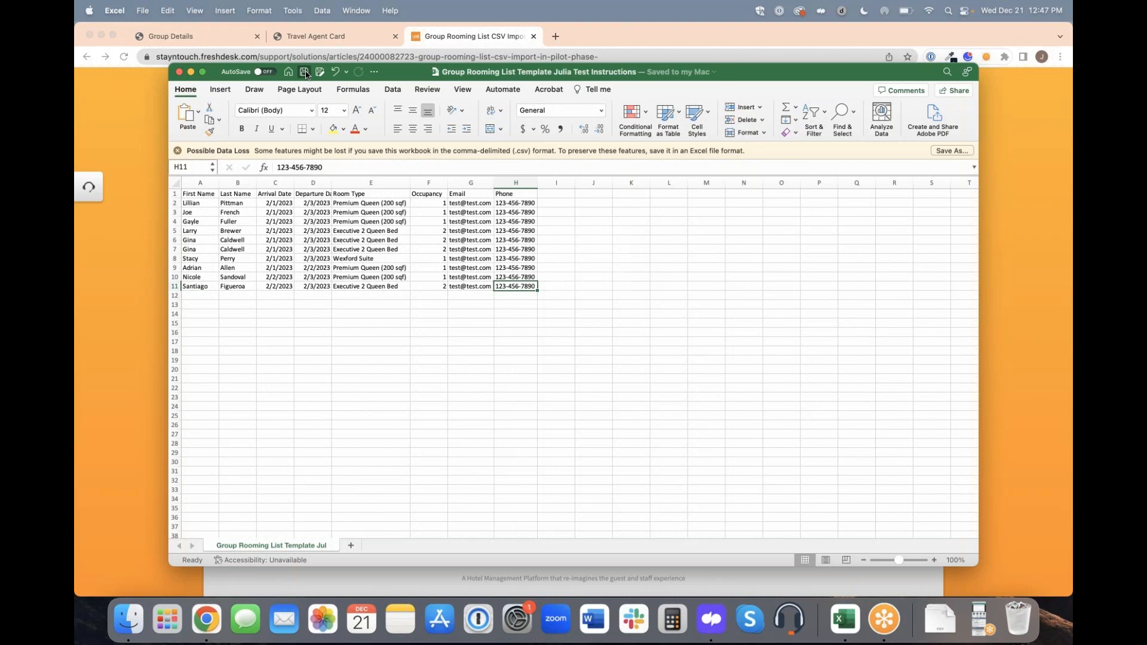
{"action": "left_click", "coordinate": [180, 72]}
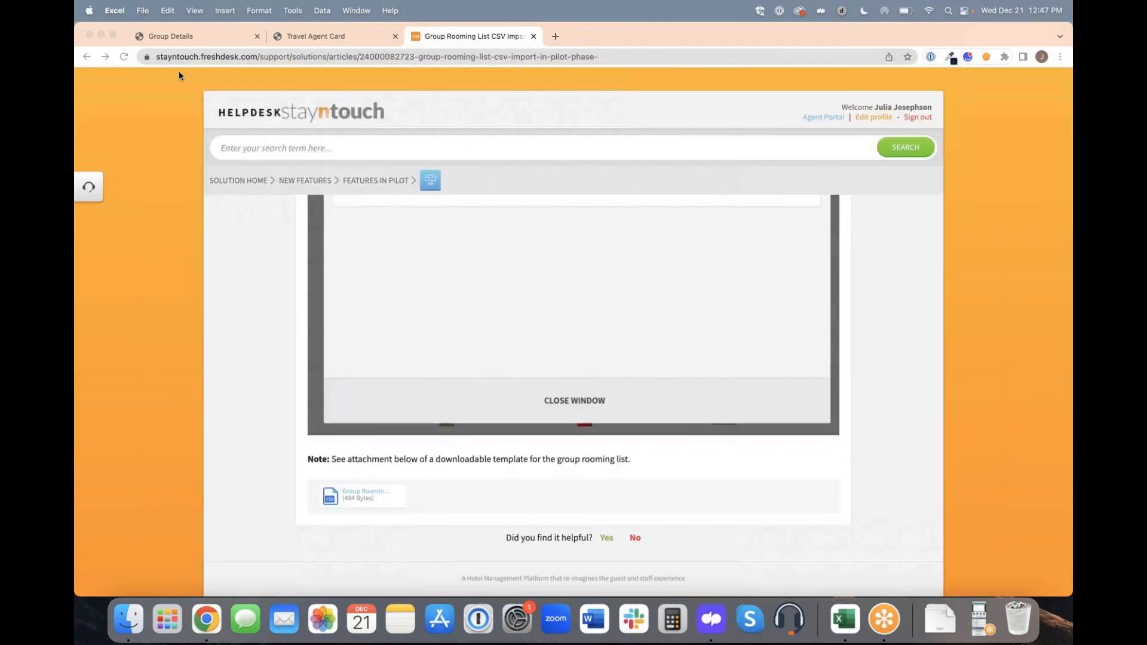
Return to the group's details and import the filled-in test instructions CSV from Downloads into its rooming list.
{"action": "left_click", "coordinate": [198, 33]}
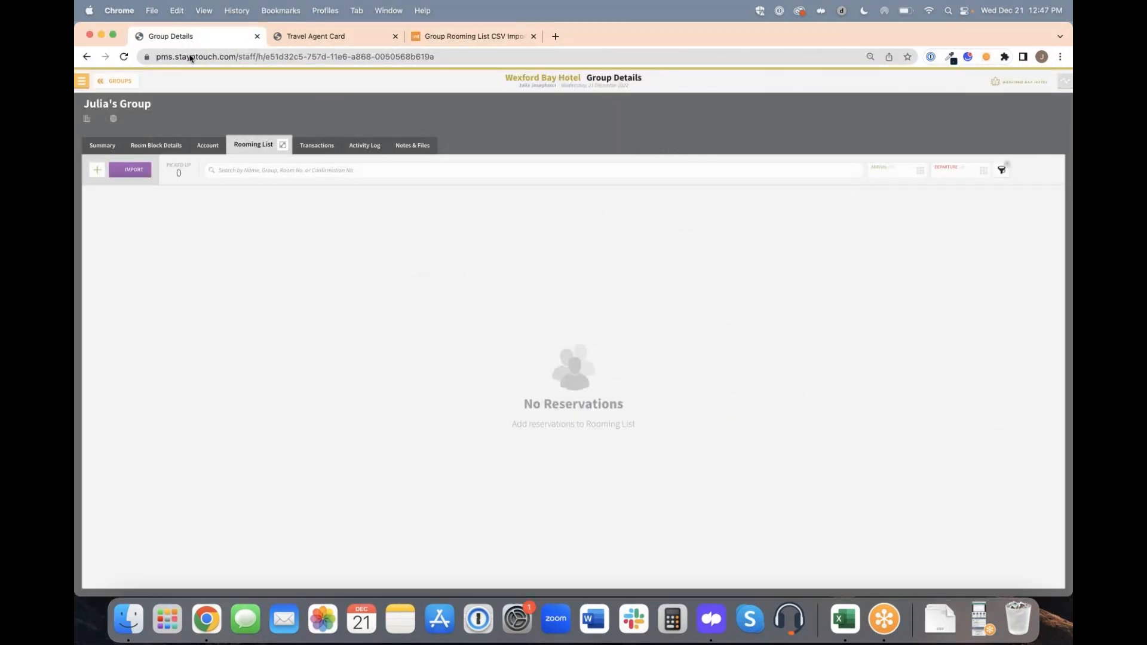
{"action": "left_click", "coordinate": [137, 171]}
{"action": "left_click", "coordinate": [522, 243]}
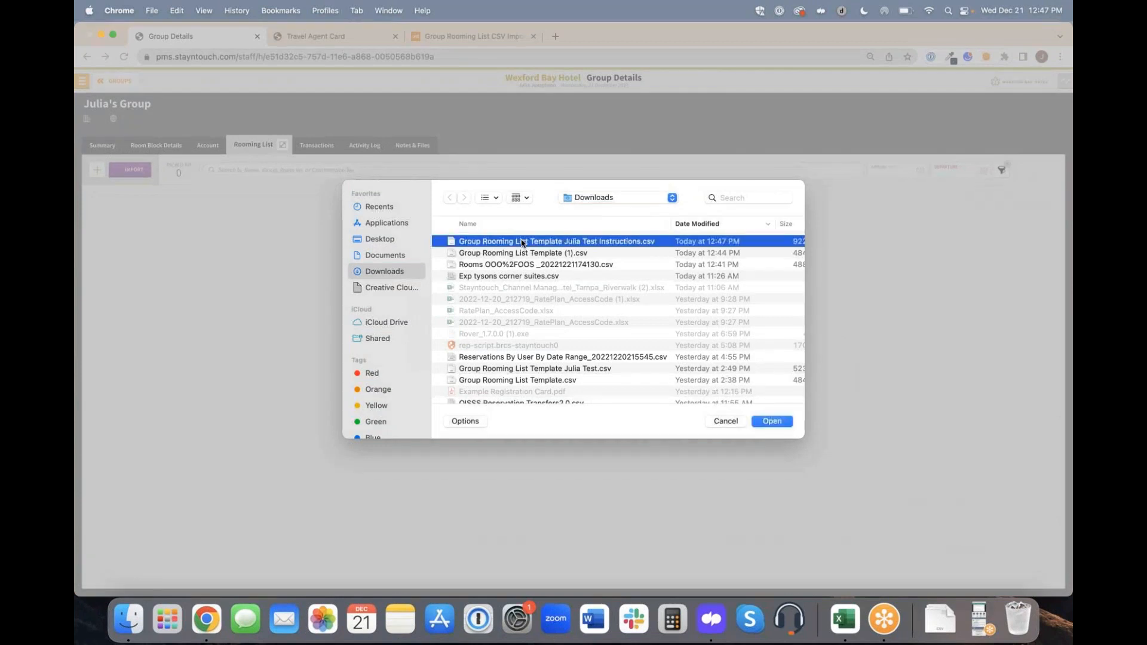
{"action": "left_click", "coordinate": [772, 422]}
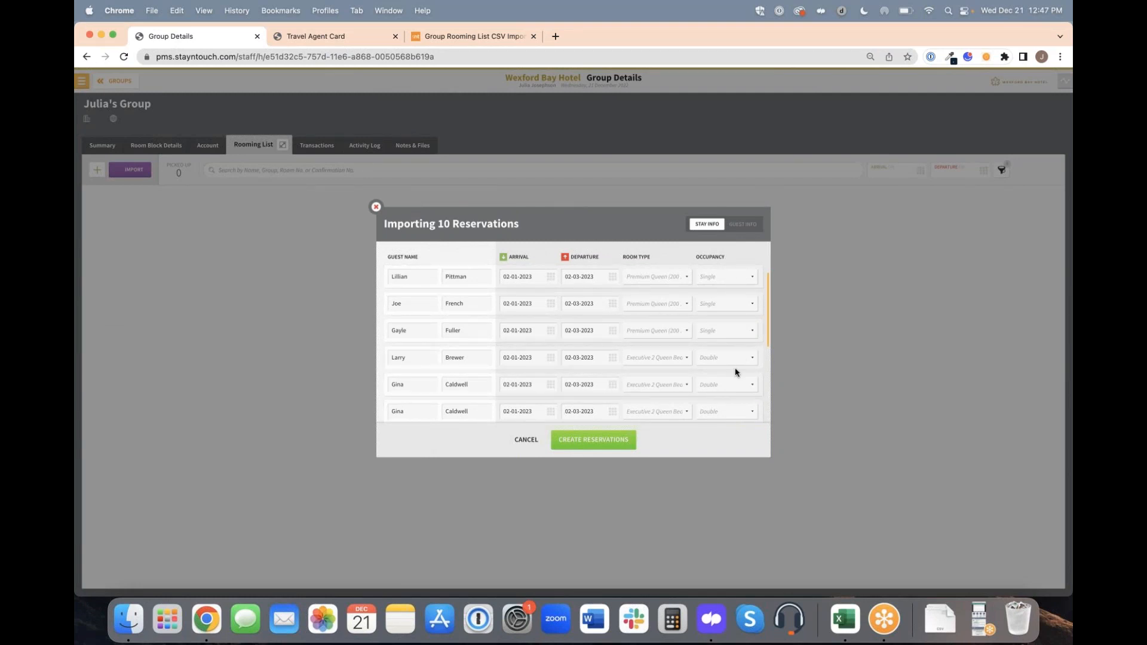
Review the stay info and guest info of all reservations being imported, including the room type options for the third guest.
{"action": "scroll", "coordinate": [736, 373], "scroll_direction": "down", "scroll_amount": 3}
{"action": "scroll", "coordinate": [735, 373], "scroll_direction": "up", "scroll_amount": 3}
{"action": "left_click", "coordinate": [746, 227]}
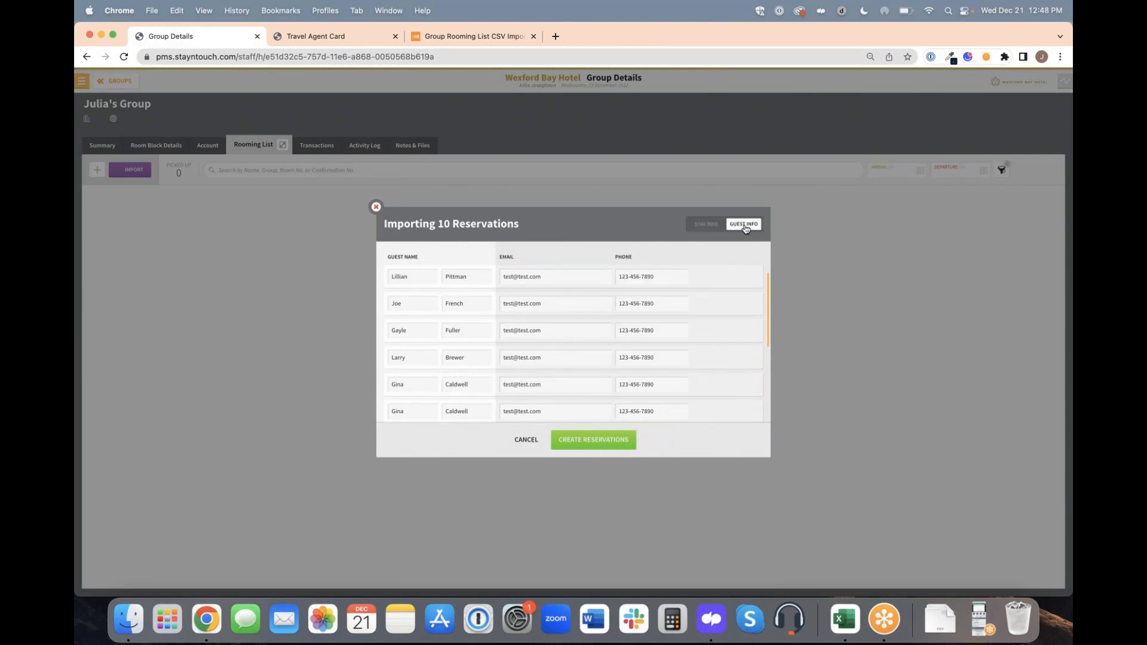
{"action": "scroll", "coordinate": [574, 345], "scroll_direction": "down", "scroll_amount": 3}
{"action": "scroll", "coordinate": [574, 344], "scroll_direction": "up", "scroll_amount": 3}
{"action": "left_click", "coordinate": [704, 226]}
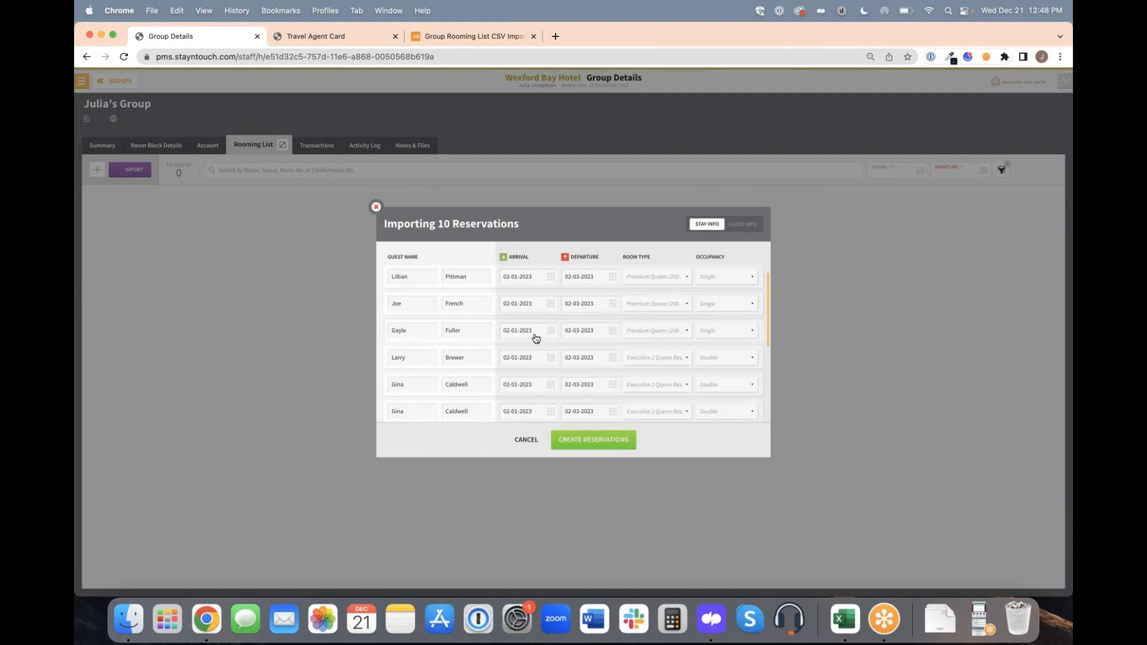
{"action": "scroll", "coordinate": [539, 335], "scroll_direction": "down", "scroll_amount": 5}
{"action": "scroll", "coordinate": [649, 335], "scroll_direction": "up", "scroll_amount": 5}
{"action": "left_click", "coordinate": [652, 335]}
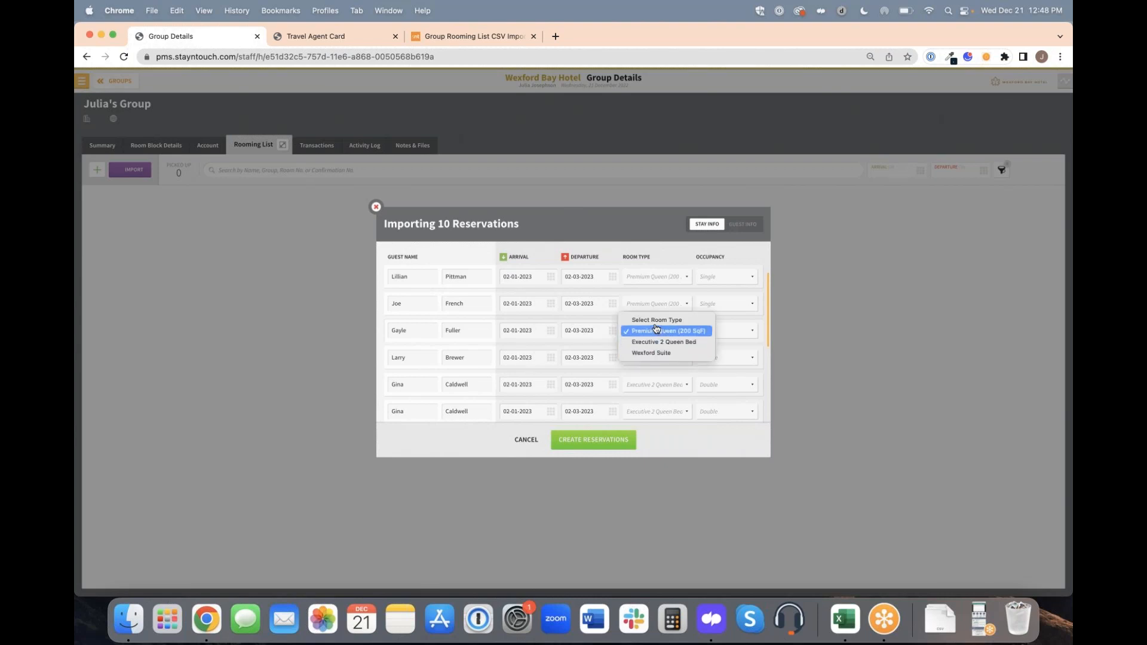
{"action": "left_click", "coordinate": [657, 332]}
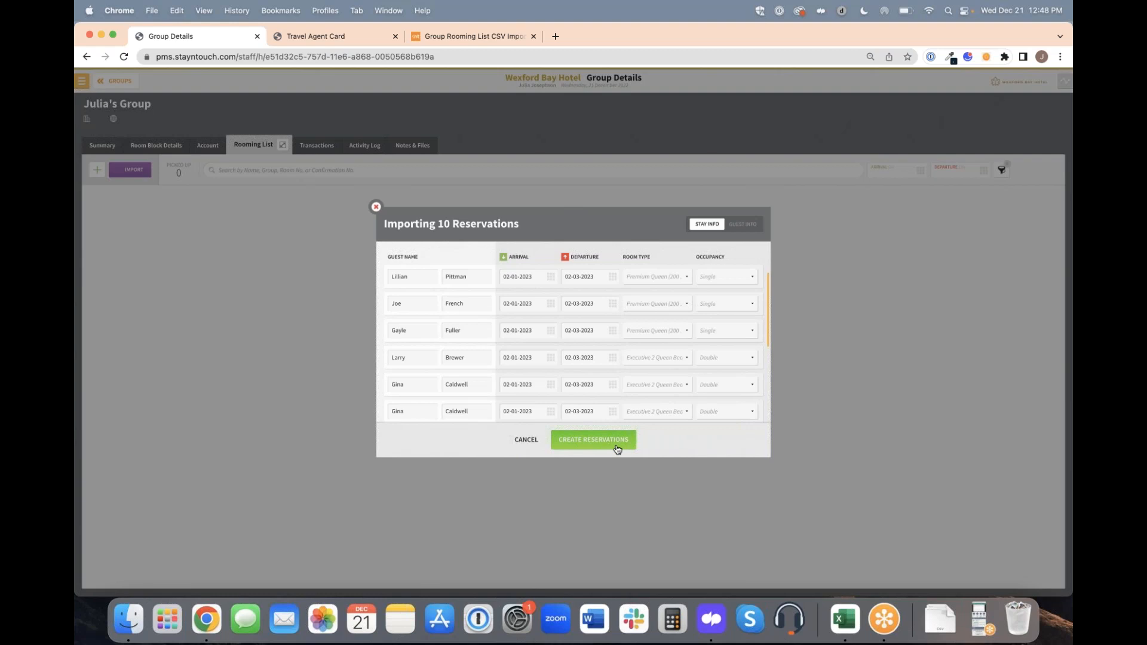
Create the reservations from the import, refresh the import status and unlock the rooming list.
{"action": "scroll", "coordinate": [593, 367], "scroll_direction": "down", "scroll_amount": 5}
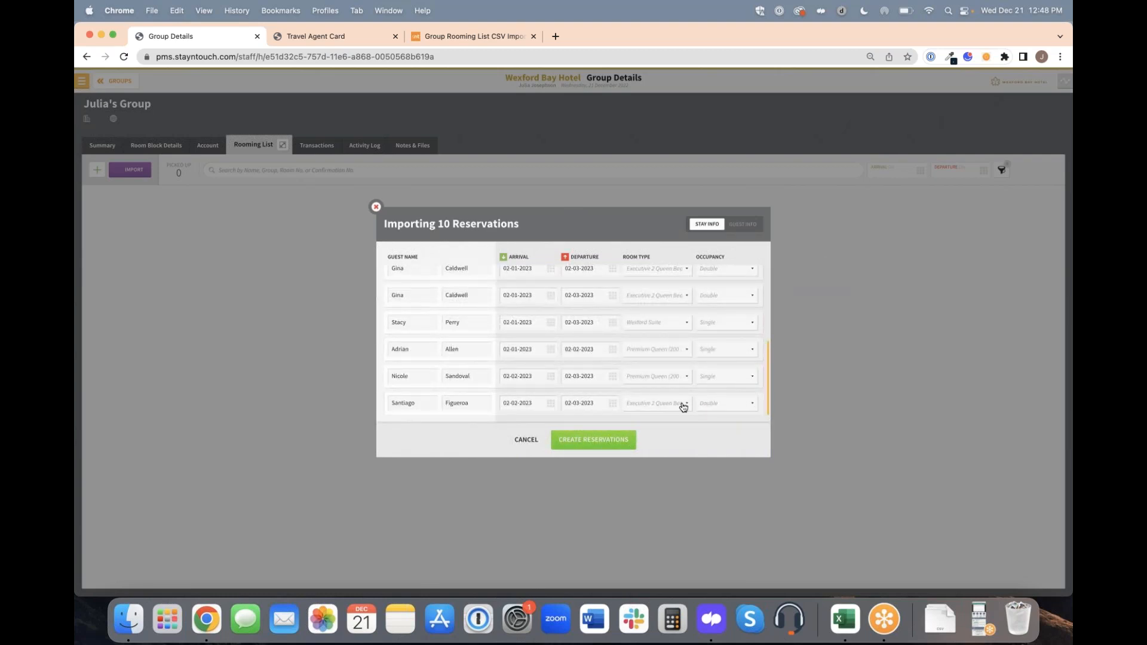
{"action": "left_click", "coordinate": [615, 449]}
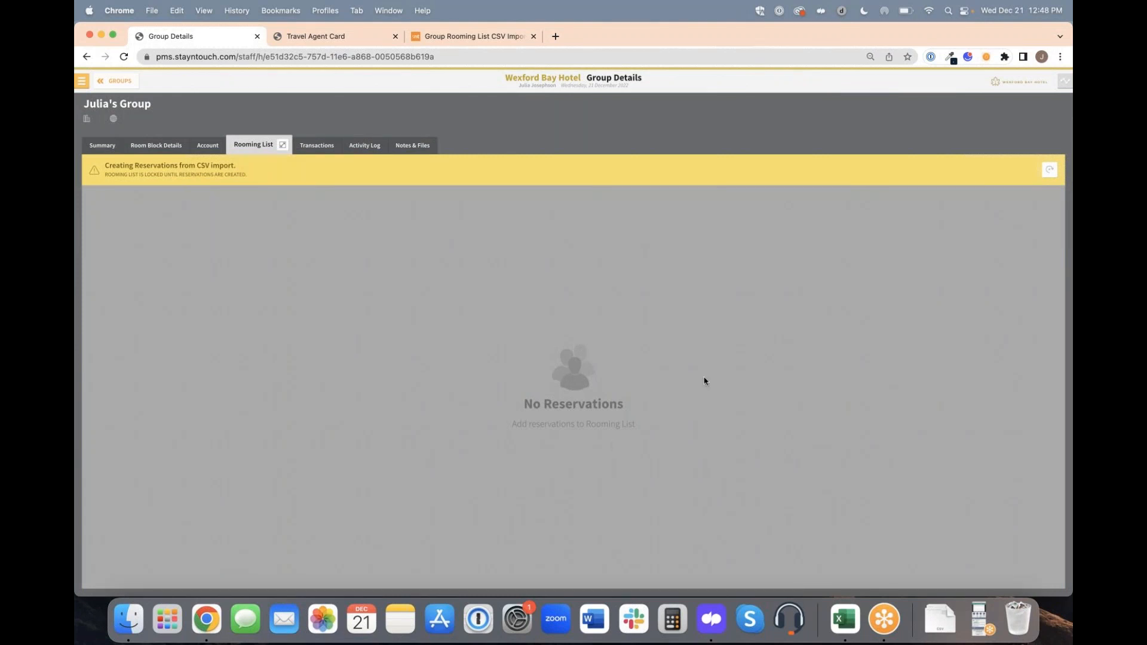
{"action": "left_click", "coordinate": [1051, 170]}
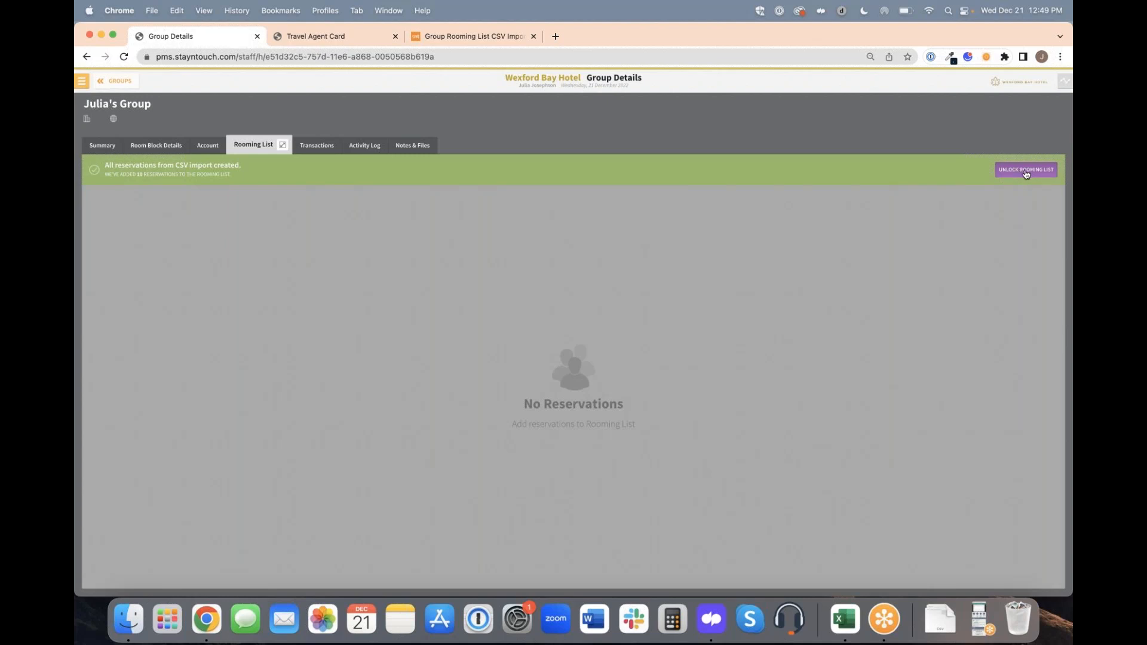
{"action": "left_click", "coordinate": [1029, 173]}
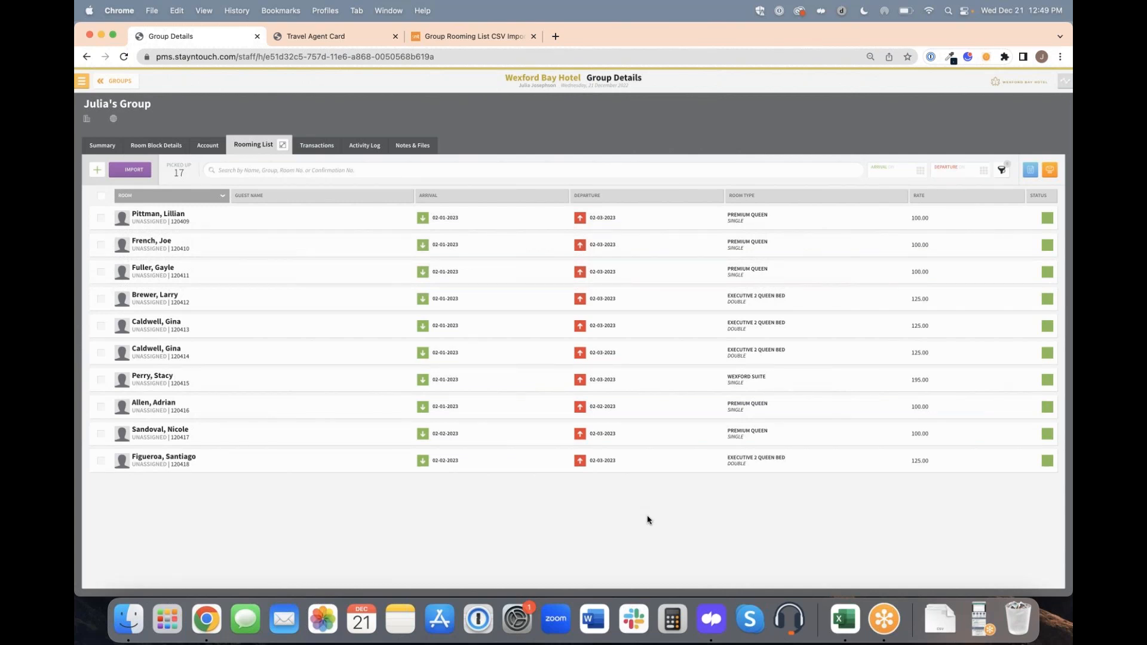
Examine the help article's sections on the import window, invalid or blank data and failed imports, and return to the group's rooming list.
{"action": "left_click", "coordinate": [491, 37]}
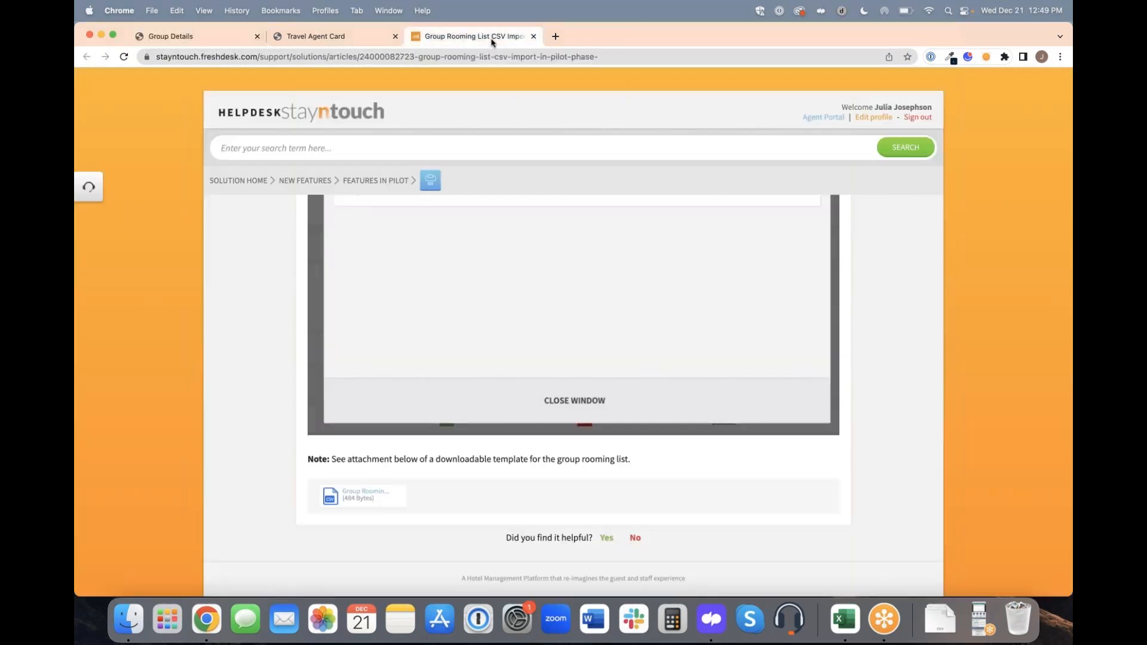
{"action": "scroll", "coordinate": [542, 317], "scroll_direction": "up", "scroll_amount": 10}
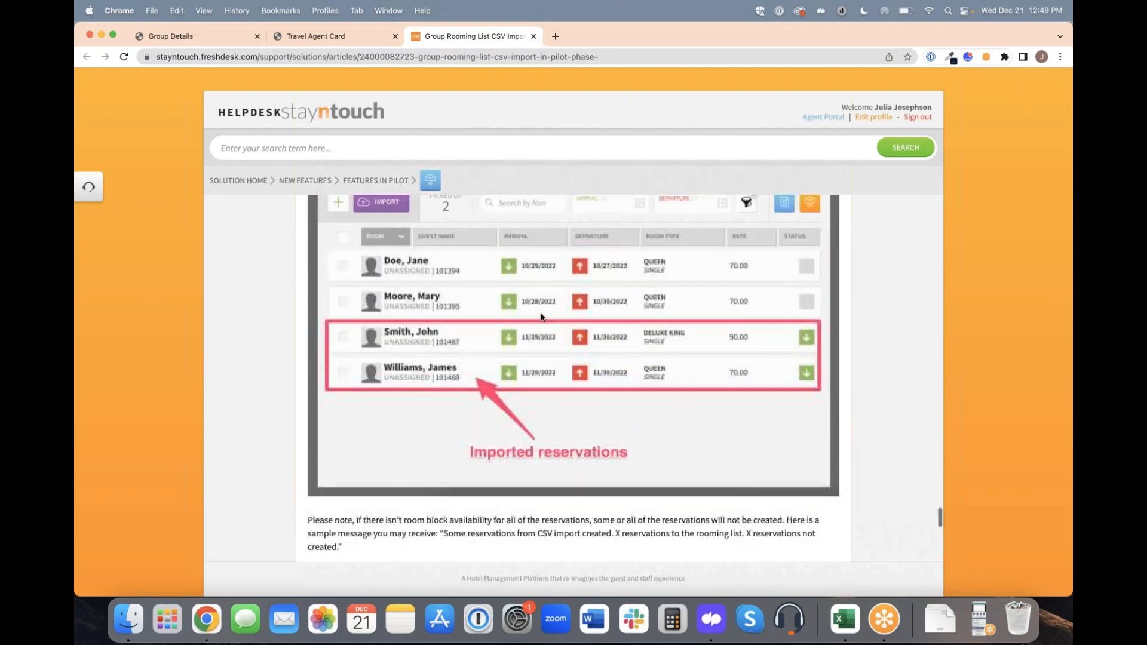
{"action": "scroll", "coordinate": [517, 309], "scroll_direction": "up", "scroll_amount": 15}
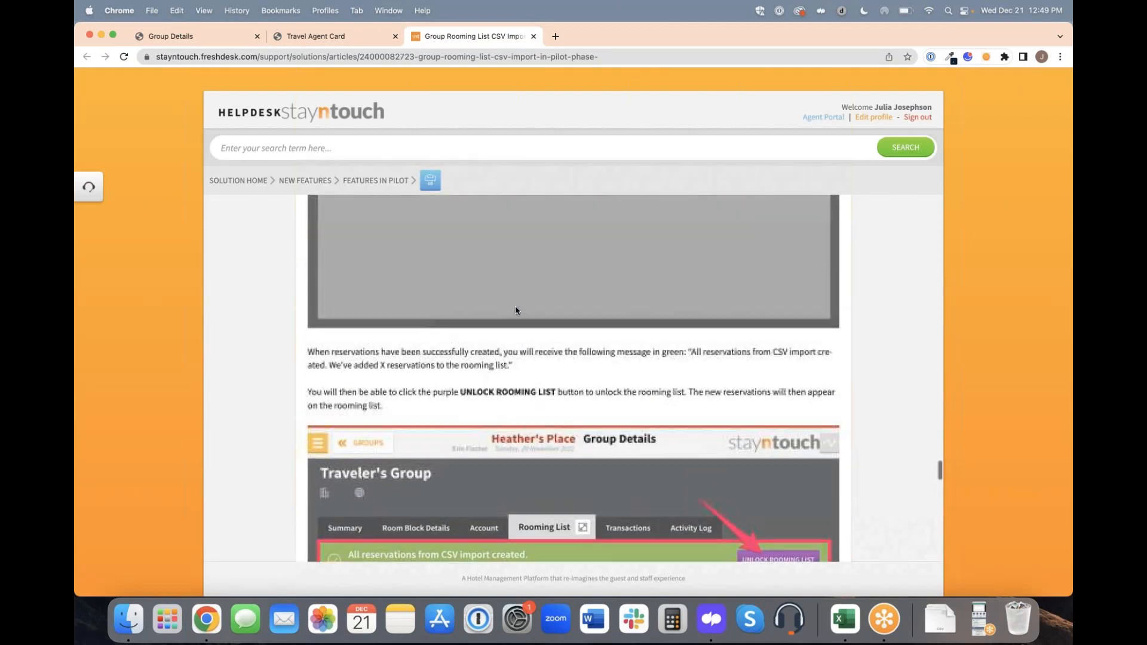
{"action": "scroll", "coordinate": [517, 310], "scroll_direction": "down", "scroll_amount": 15}
{"action": "scroll", "coordinate": [517, 309], "scroll_direction": "up", "scroll_amount": 10}
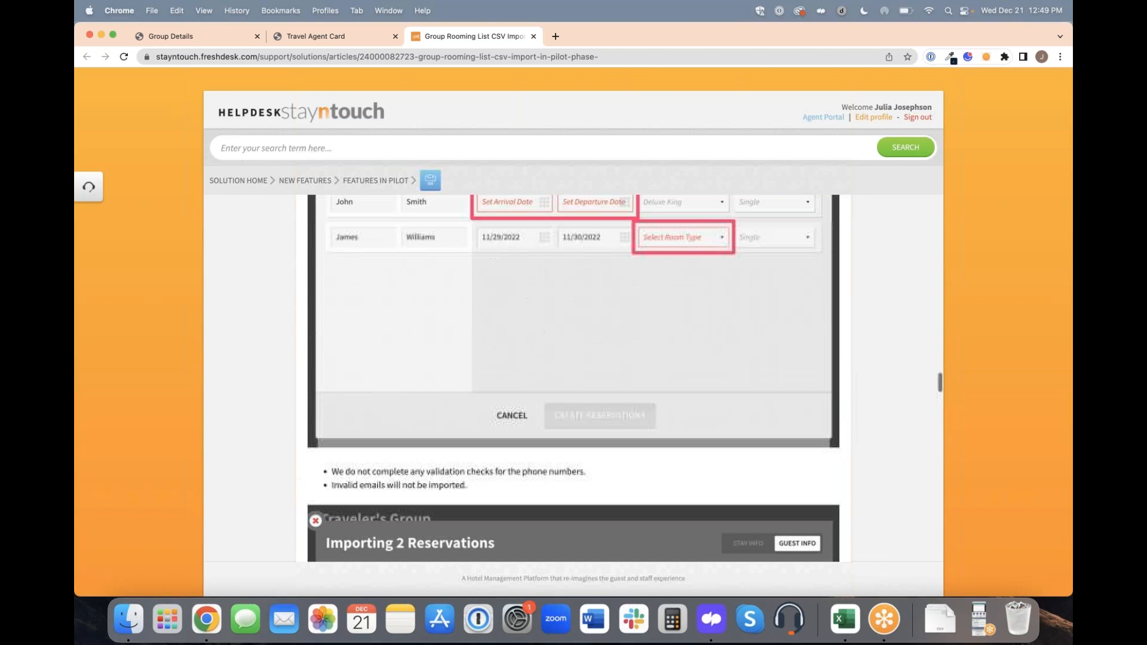
{"action": "scroll", "coordinate": [574, 376], "scroll_direction": "up", "scroll_amount": 15}
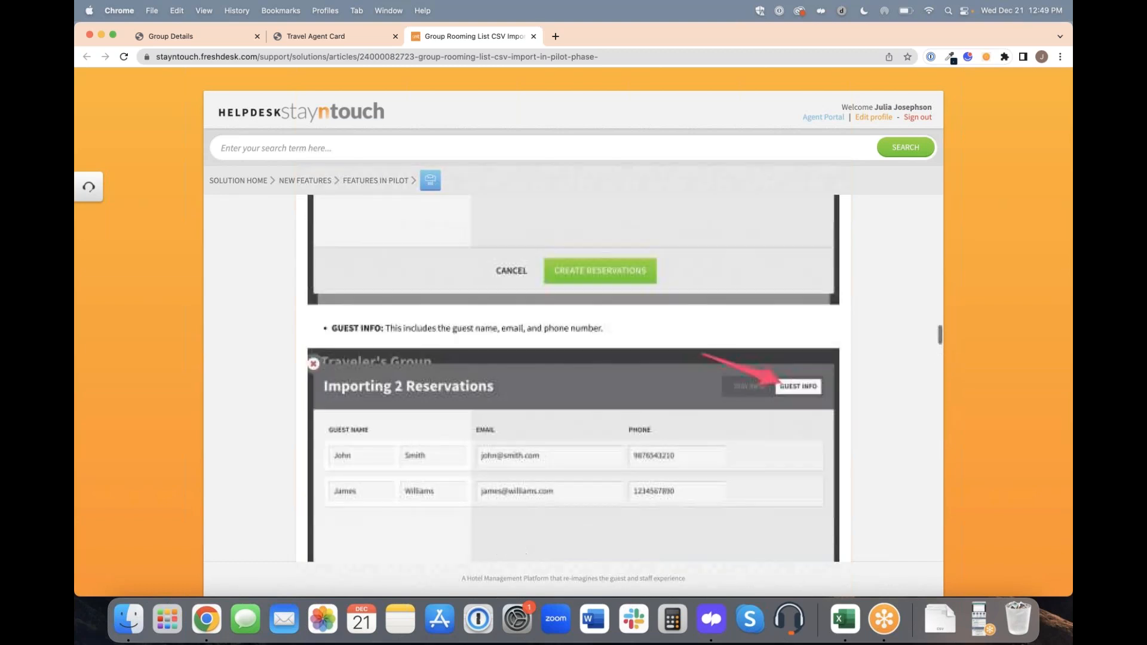
{"action": "scroll", "coordinate": [518, 366], "scroll_direction": "up", "scroll_amount": 5}
{"action": "scroll", "coordinate": [518, 366], "scroll_direction": "down", "scroll_amount": 6}
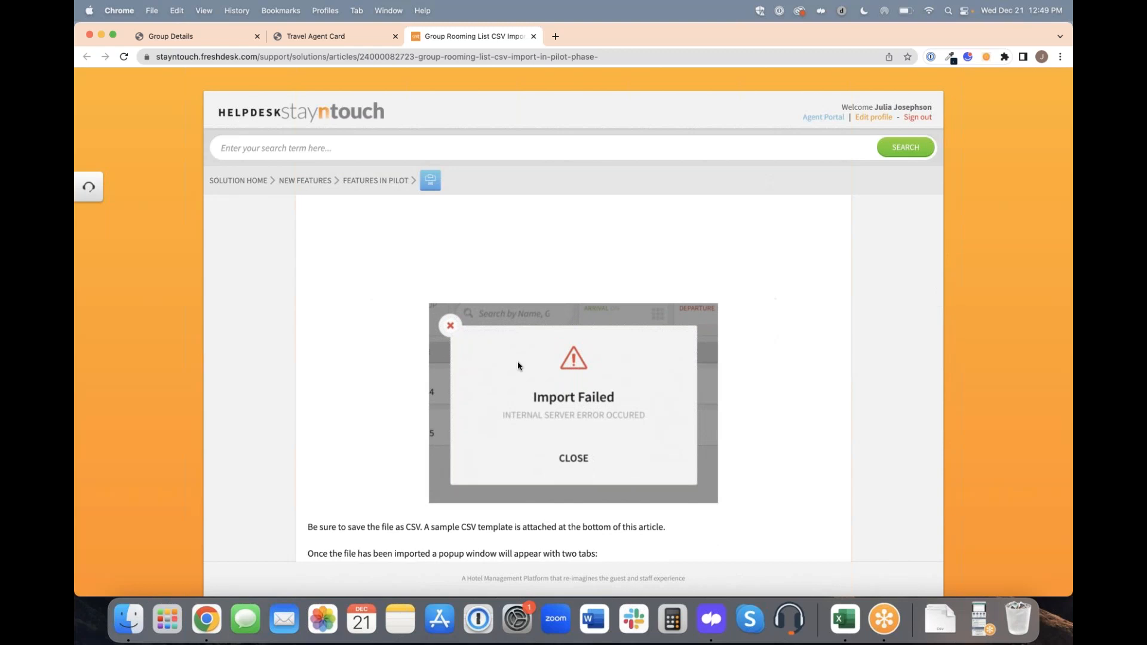
{"action": "scroll", "coordinate": [640, 430], "scroll_direction": "down", "scroll_amount": 6}
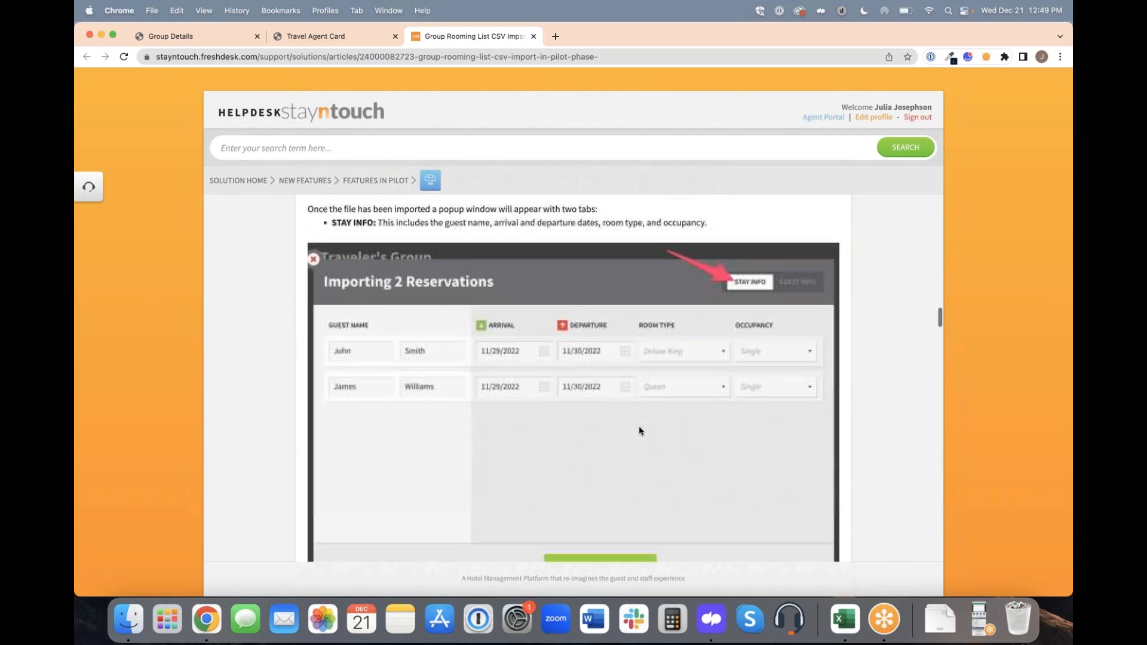
{"action": "scroll", "coordinate": [633, 442], "scroll_direction": "down", "scroll_amount": 2}
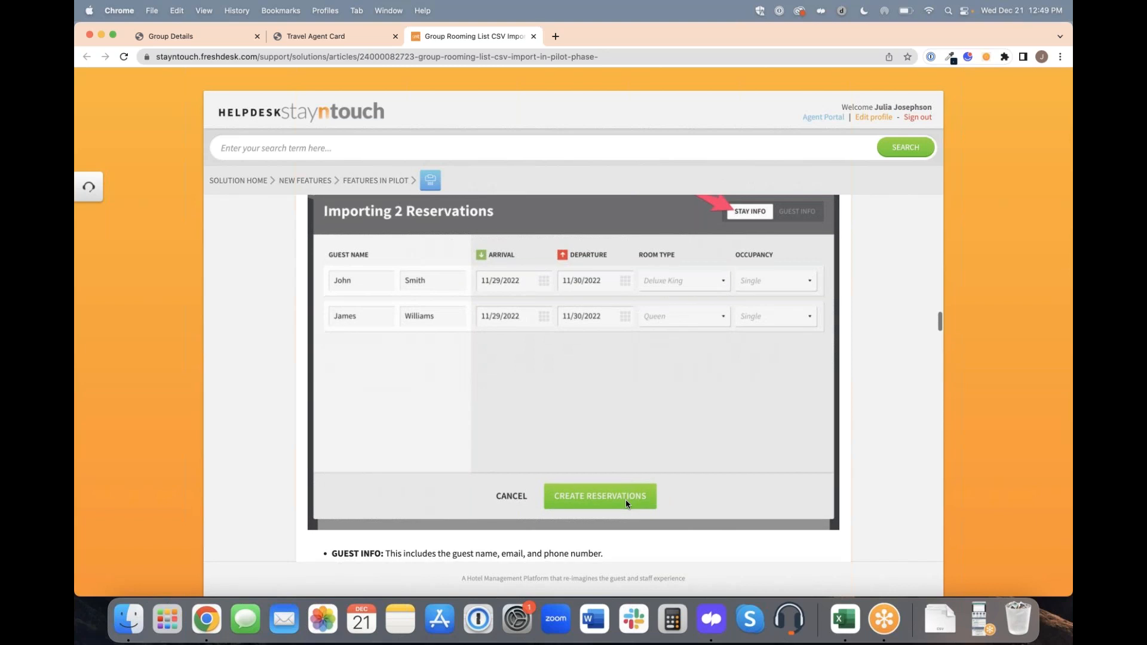
{"action": "scroll", "coordinate": [626, 500], "scroll_direction": "down", "scroll_amount": 15}
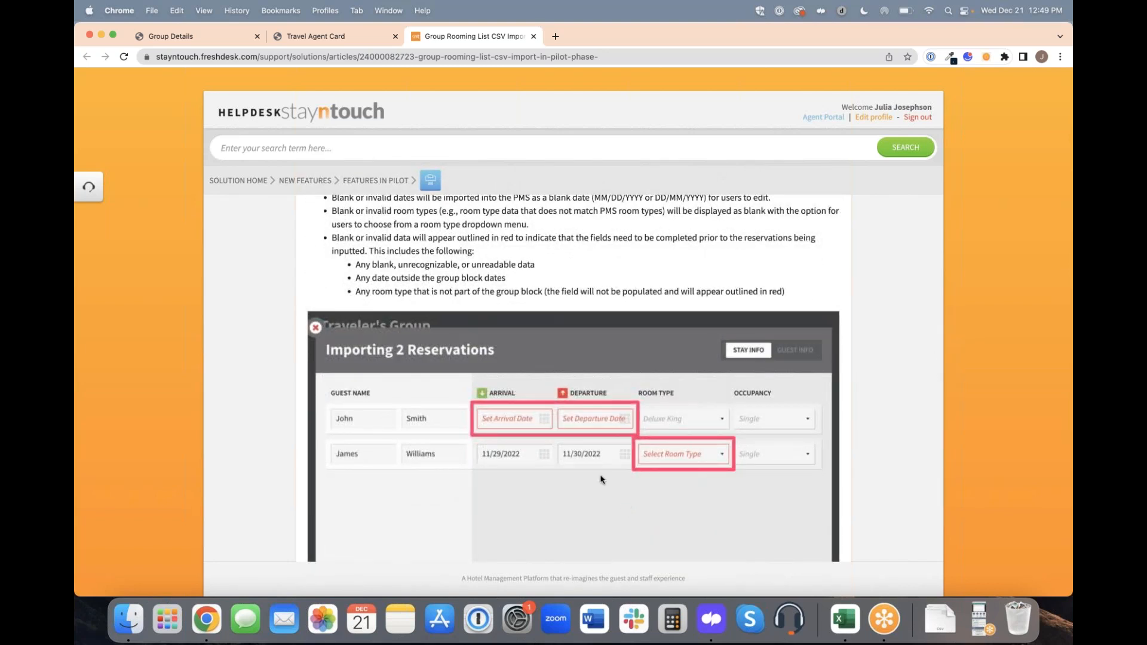
{"action": "scroll", "coordinate": [626, 500], "scroll_direction": "down", "scroll_amount": 10}
{"action": "scroll", "coordinate": [602, 479], "scroll_direction": "down", "scroll_amount": 3}
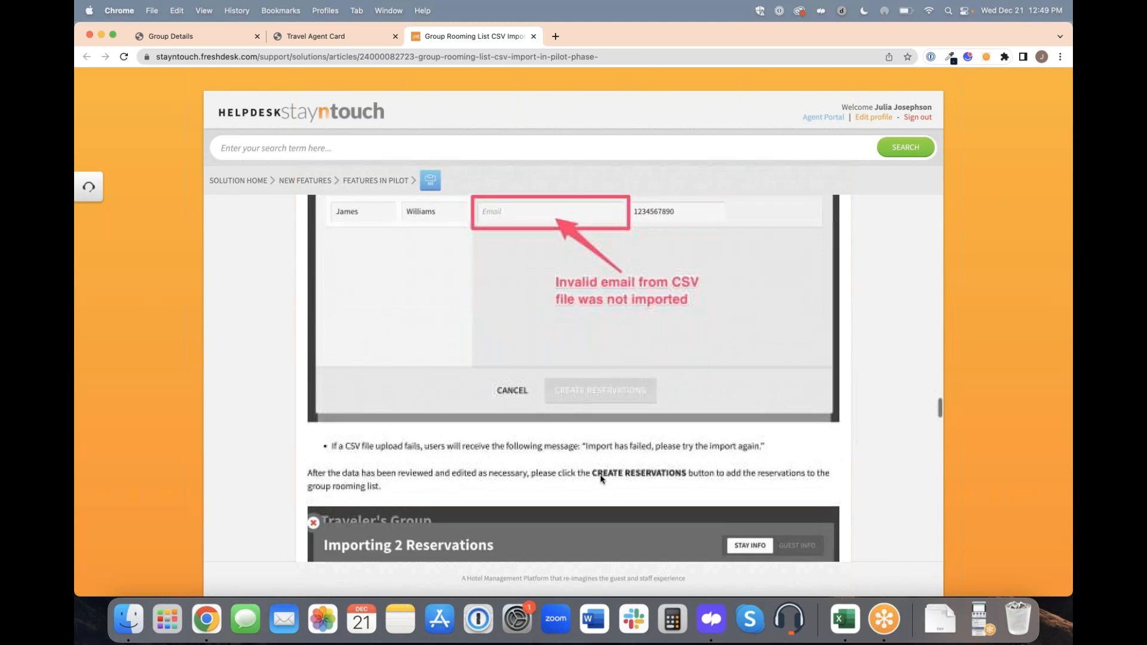
{"action": "left_click", "coordinate": [239, 38]}
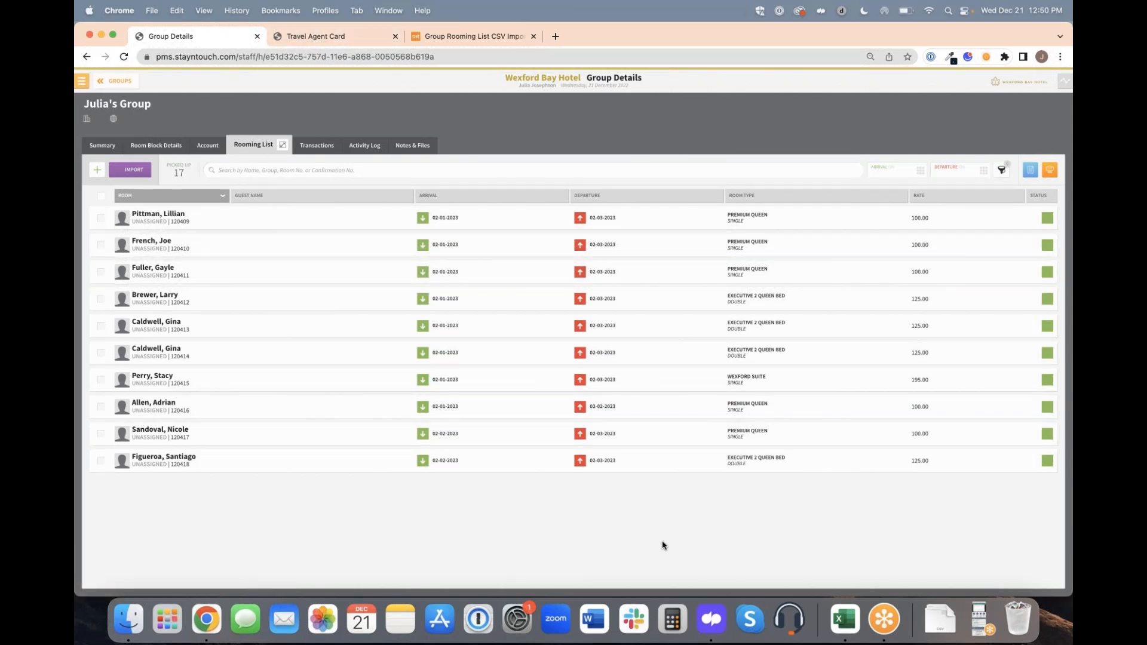
{"action": "left_click", "coordinate": [884, 620]}
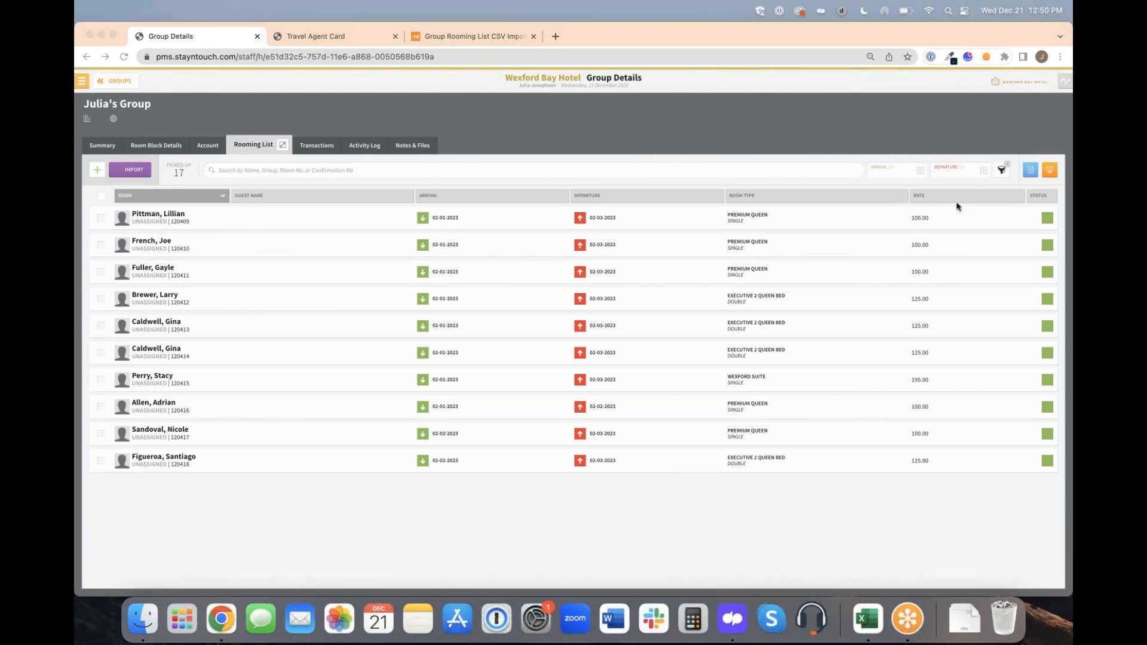